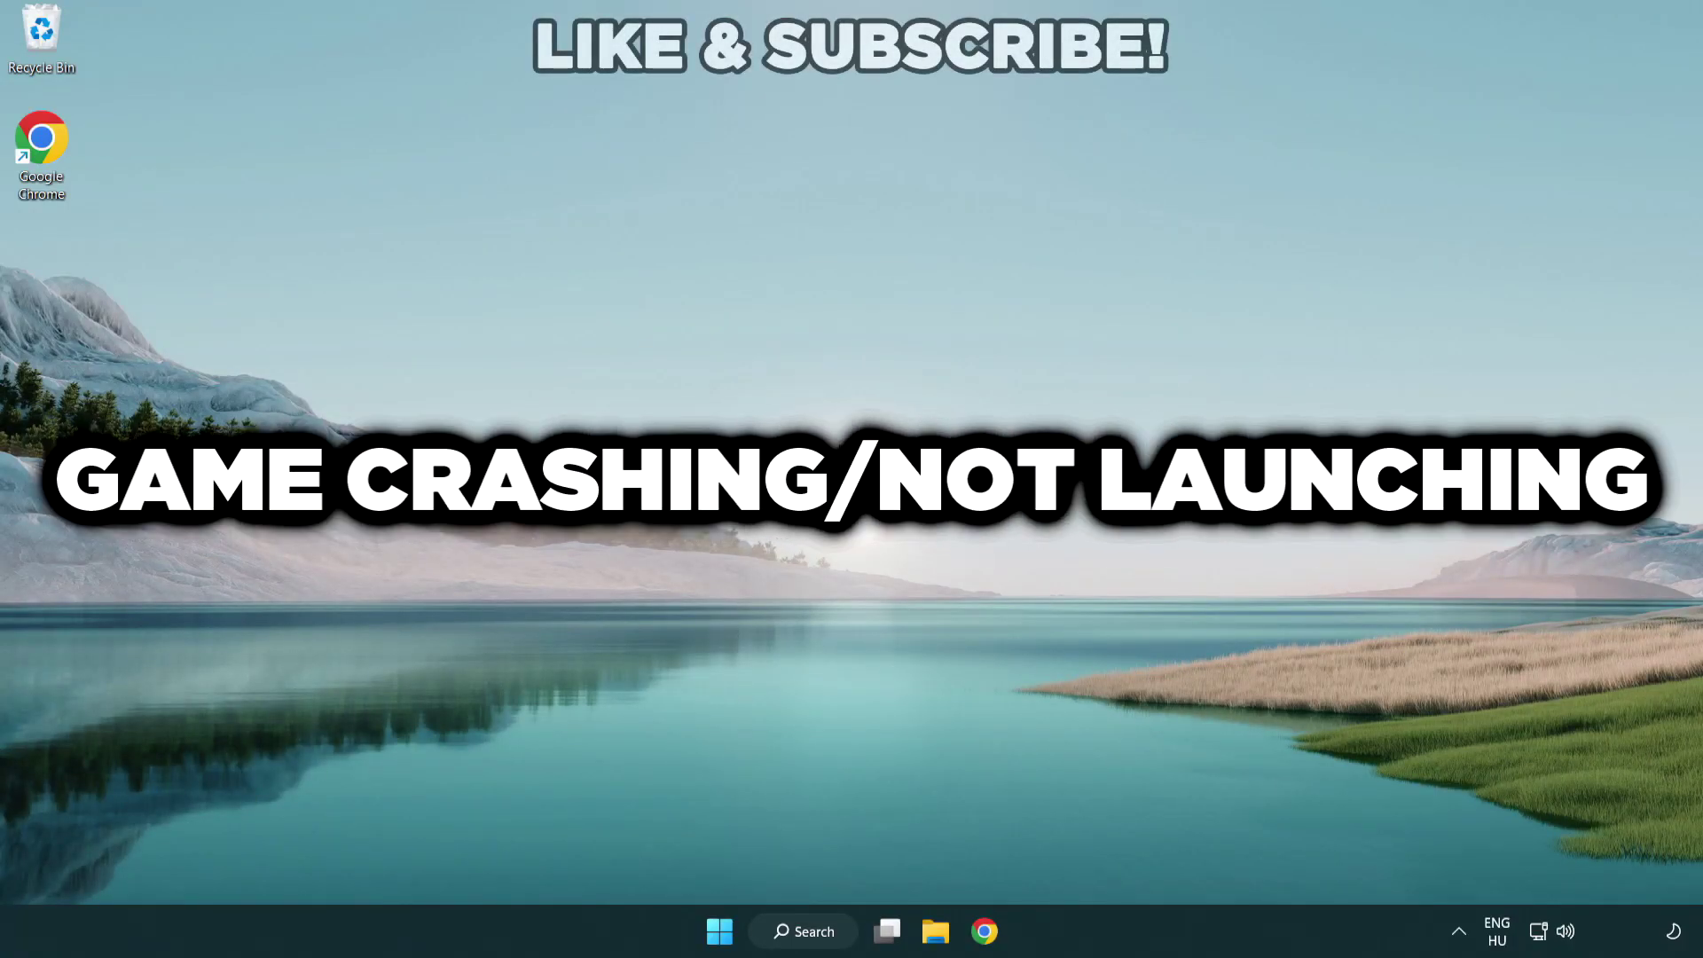
- Search Windows for 'device manager' and open Device Manager from the best match
{"action": "left_click", "coordinate": [806, 932]}
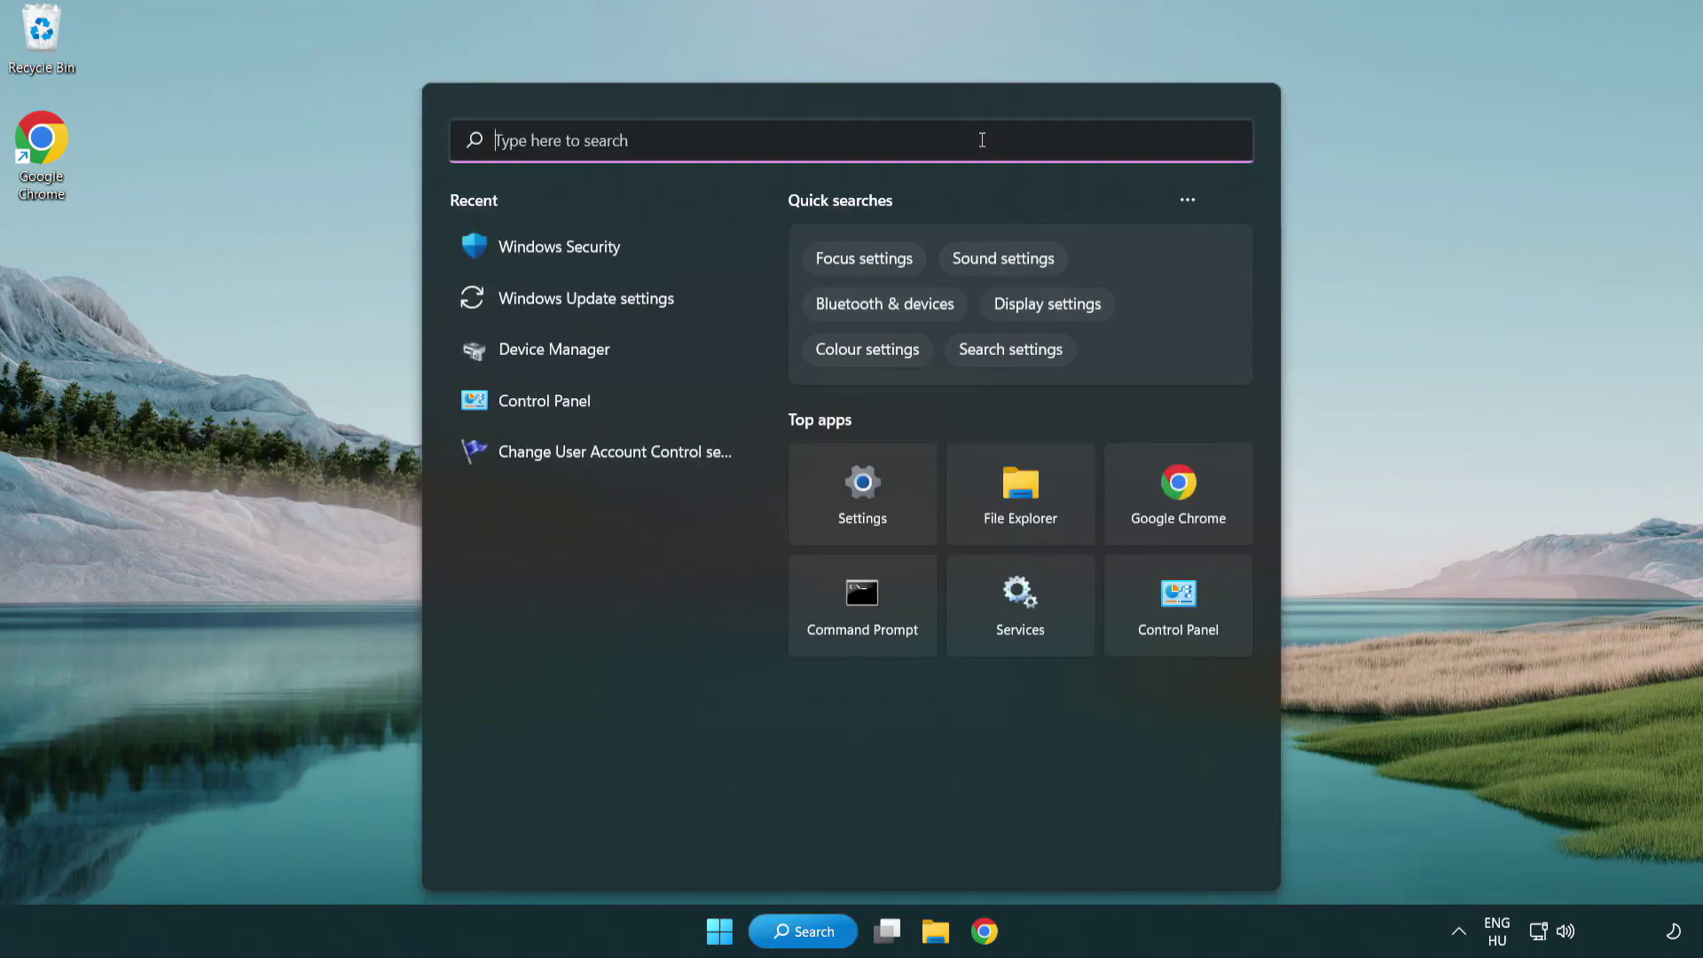
{"action": "type", "text": "device m"}
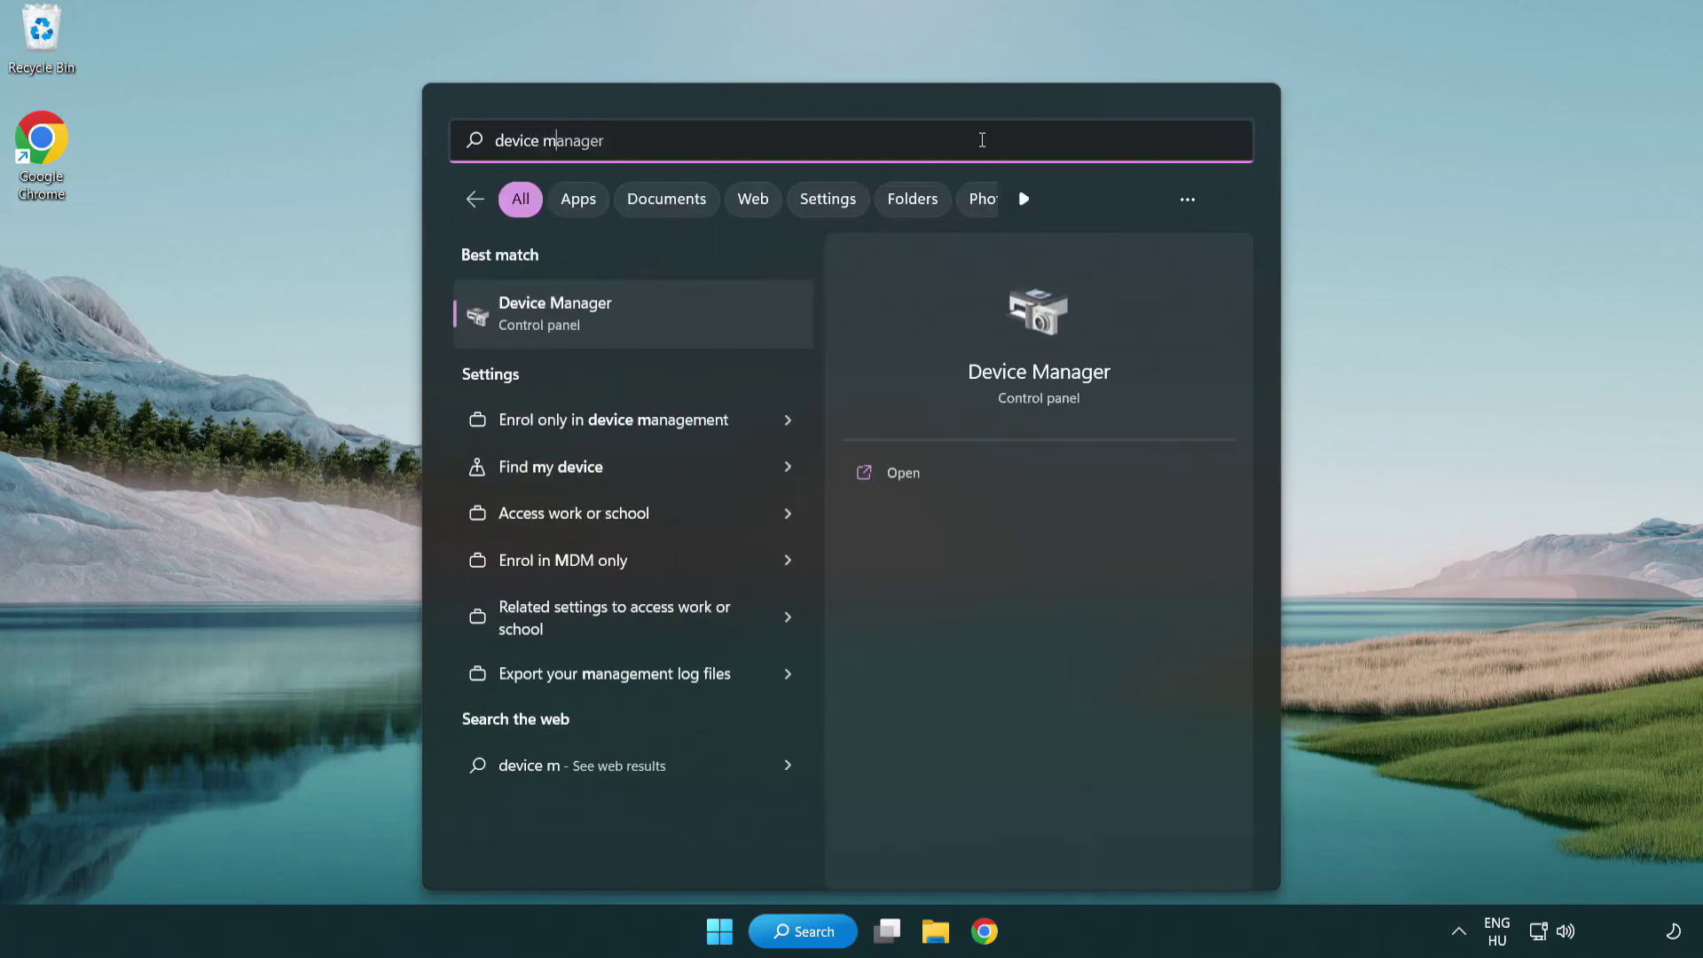
{"action": "type", "text": "anager"}
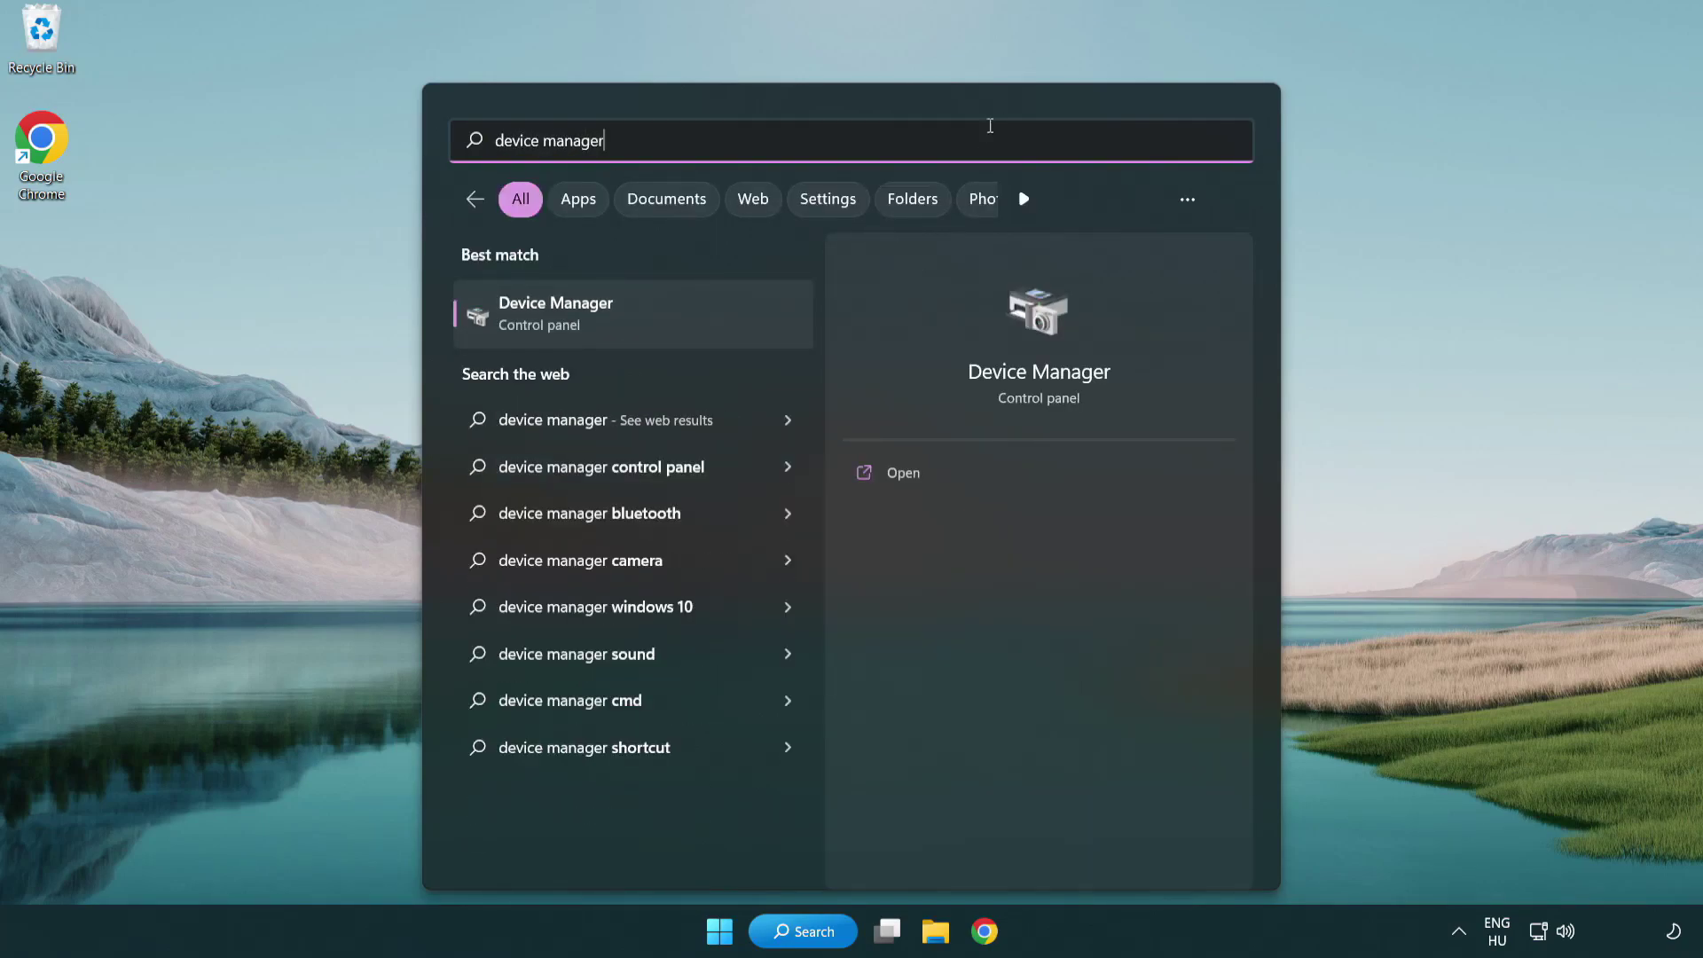
{"action": "left_click", "coordinate": [681, 321]}
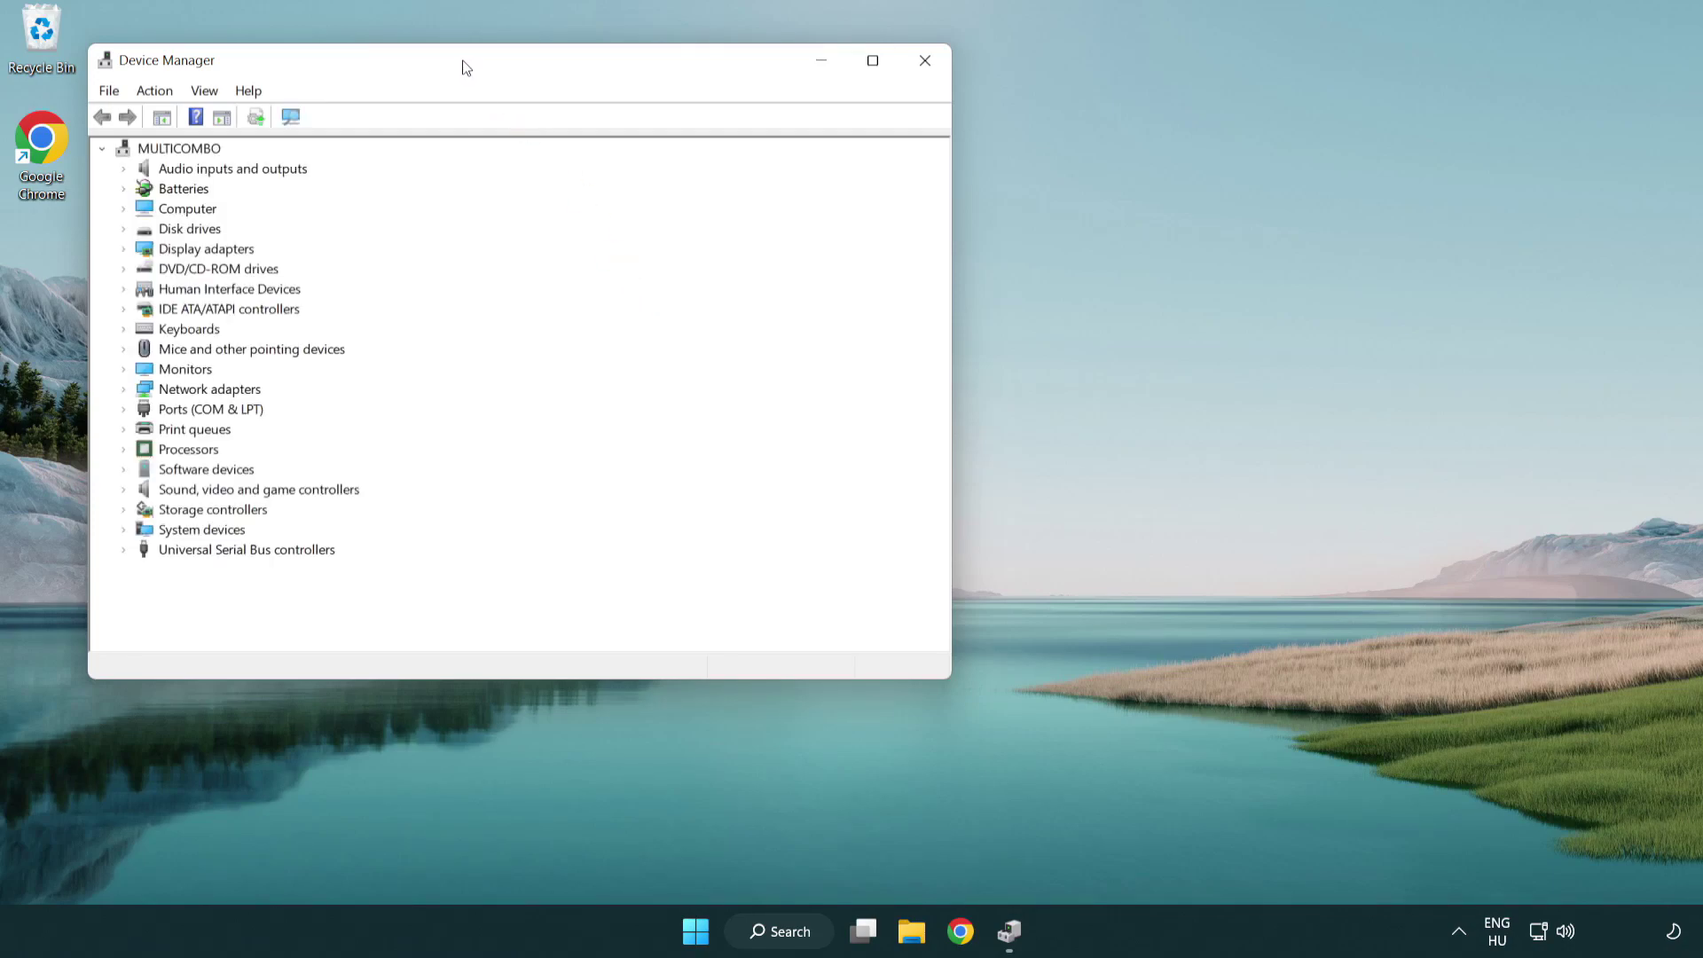
- Run an automatic driver search for the VMware SVGA 3D display adapter, confirming the best driver is installed
{"action": "left_click_drag", "start_coordinate": [465, 68], "coordinate": [749, 172]}
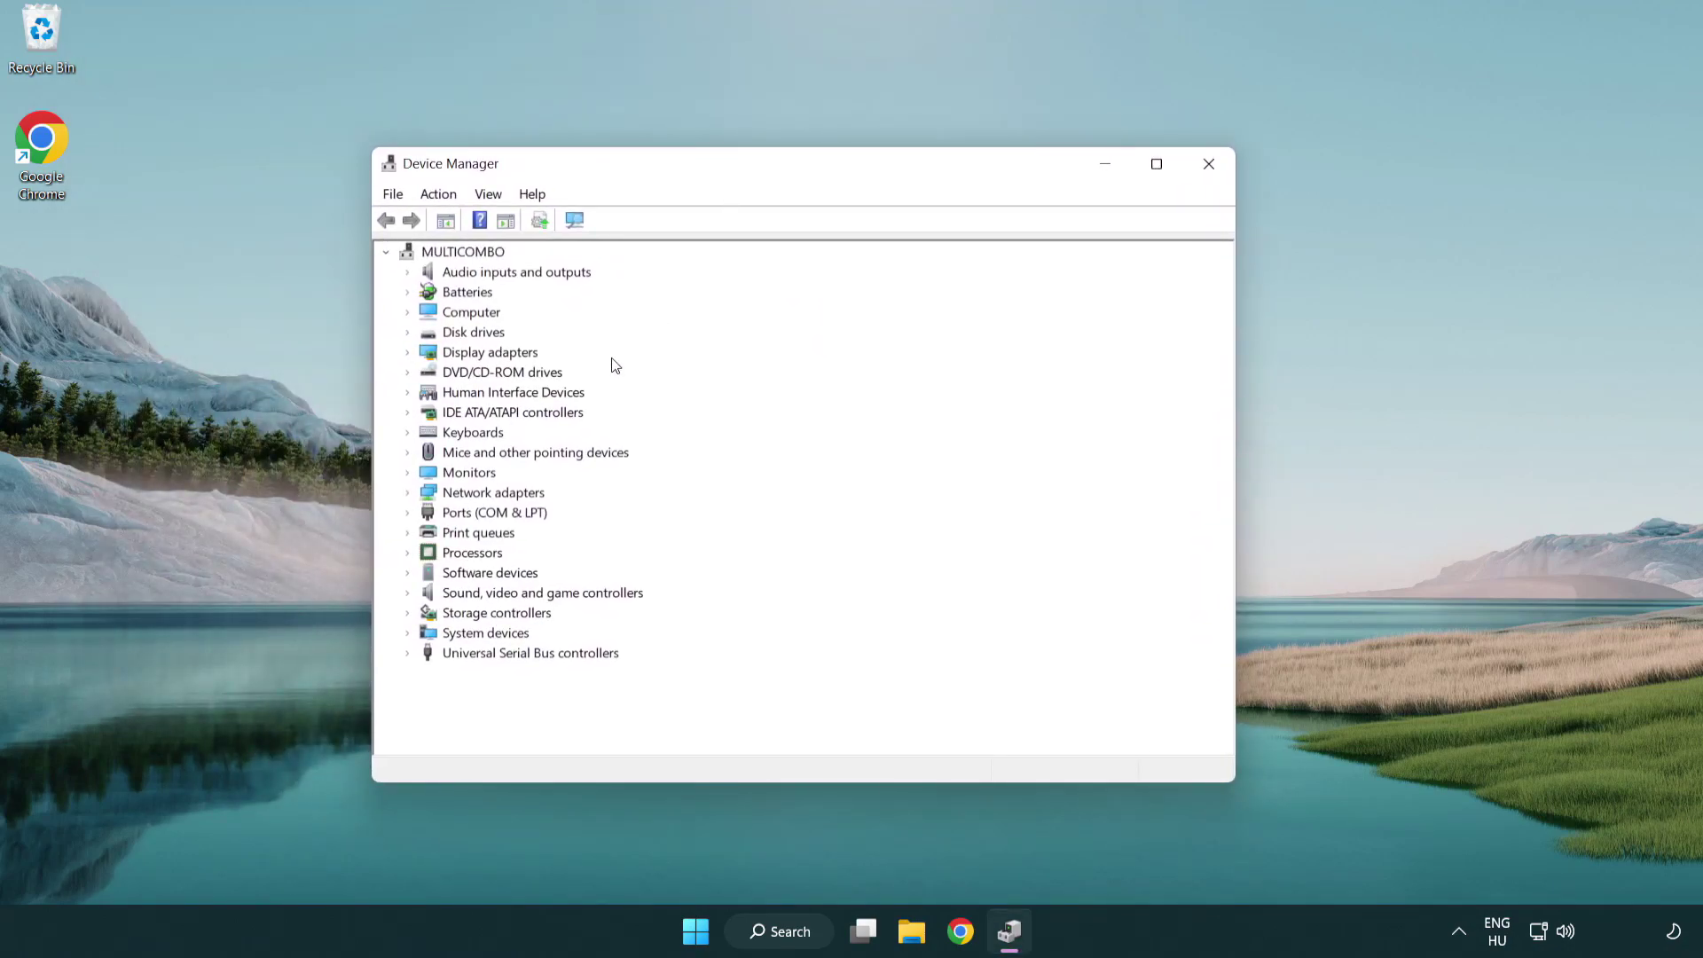
{"action": "left_click", "coordinate": [465, 355]}
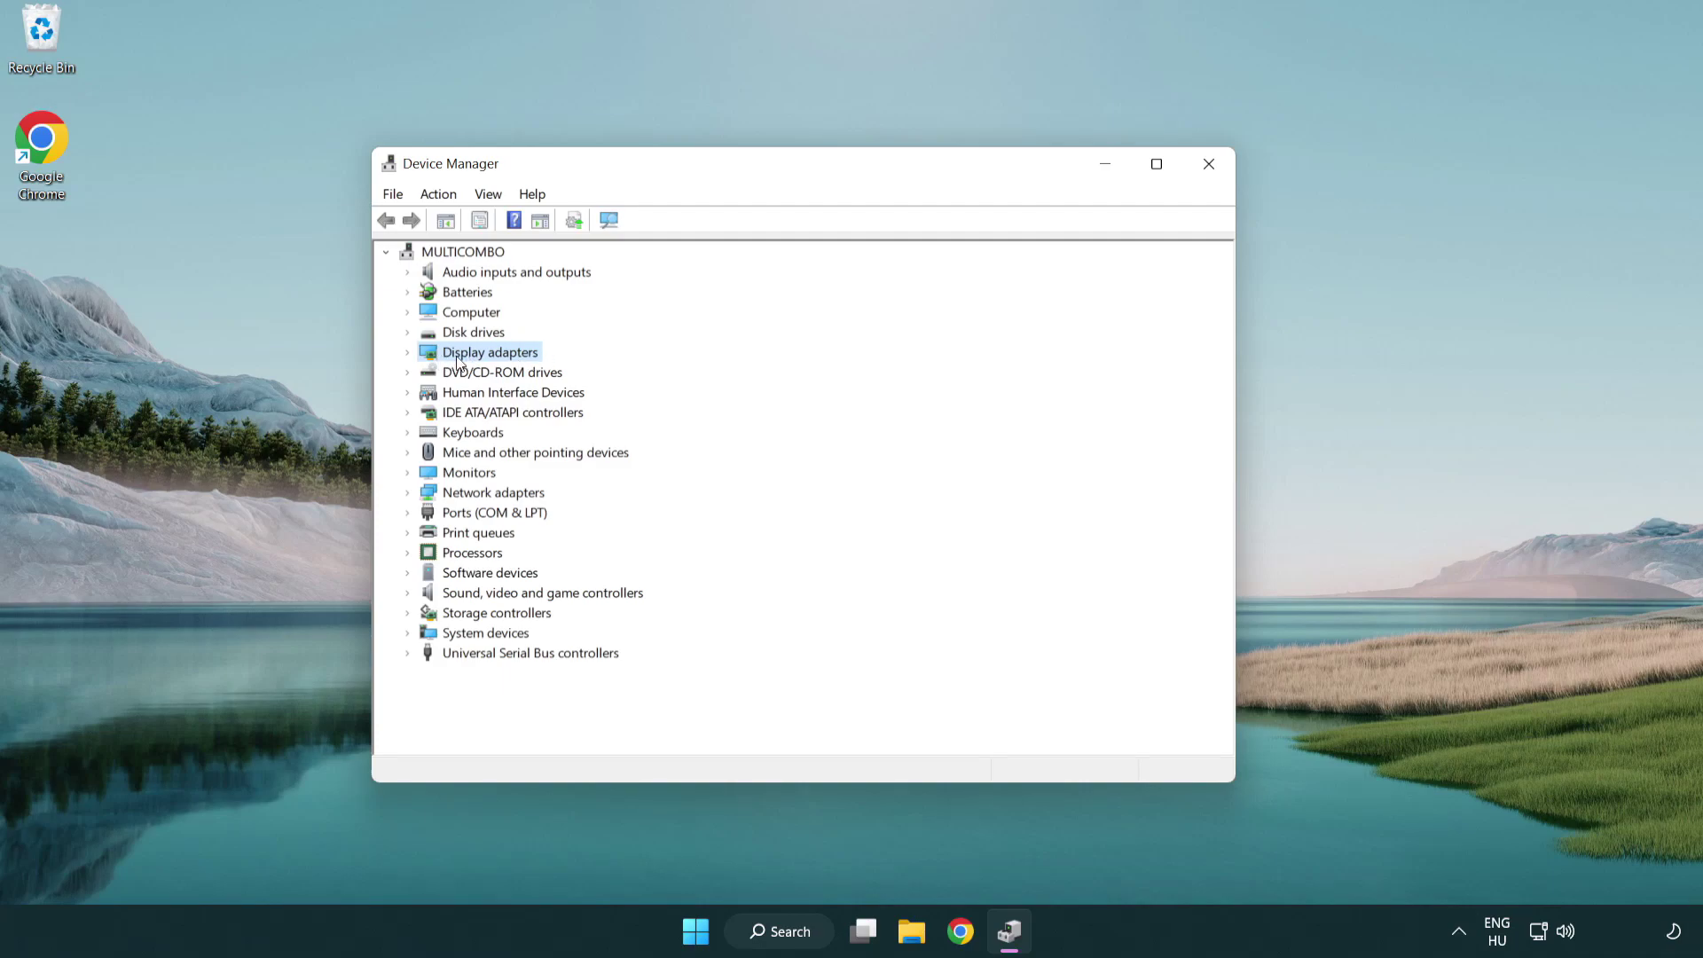
{"action": "left_click", "coordinate": [408, 352]}
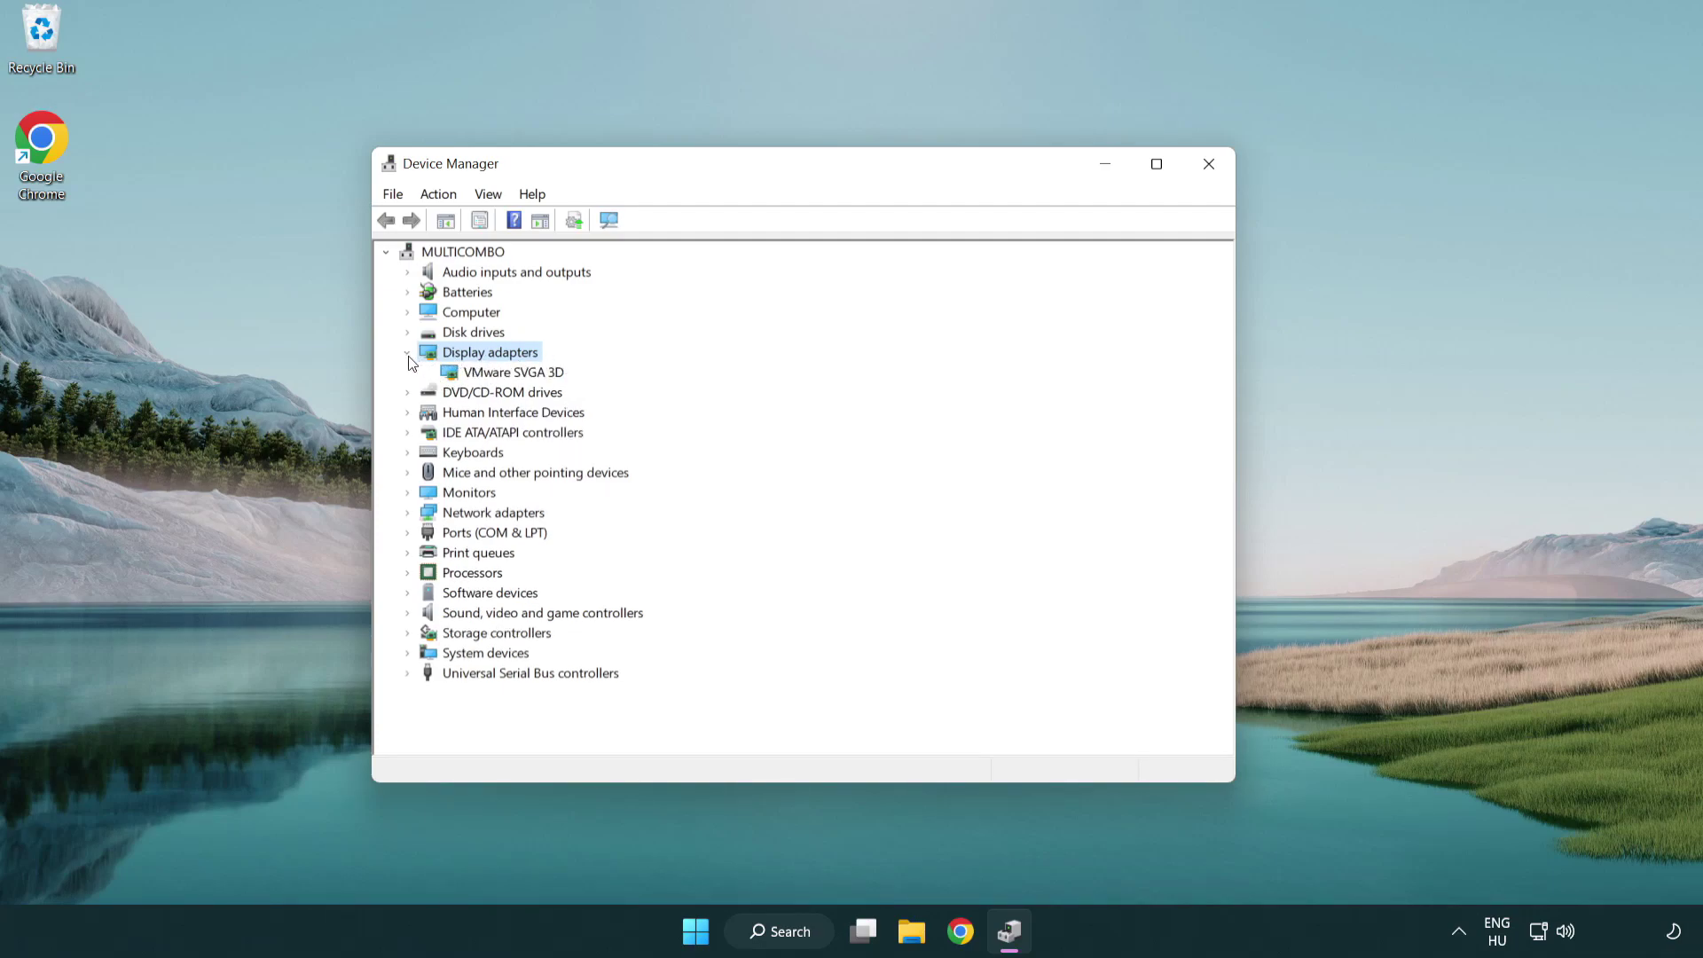
{"action": "left_click", "coordinate": [506, 376]}
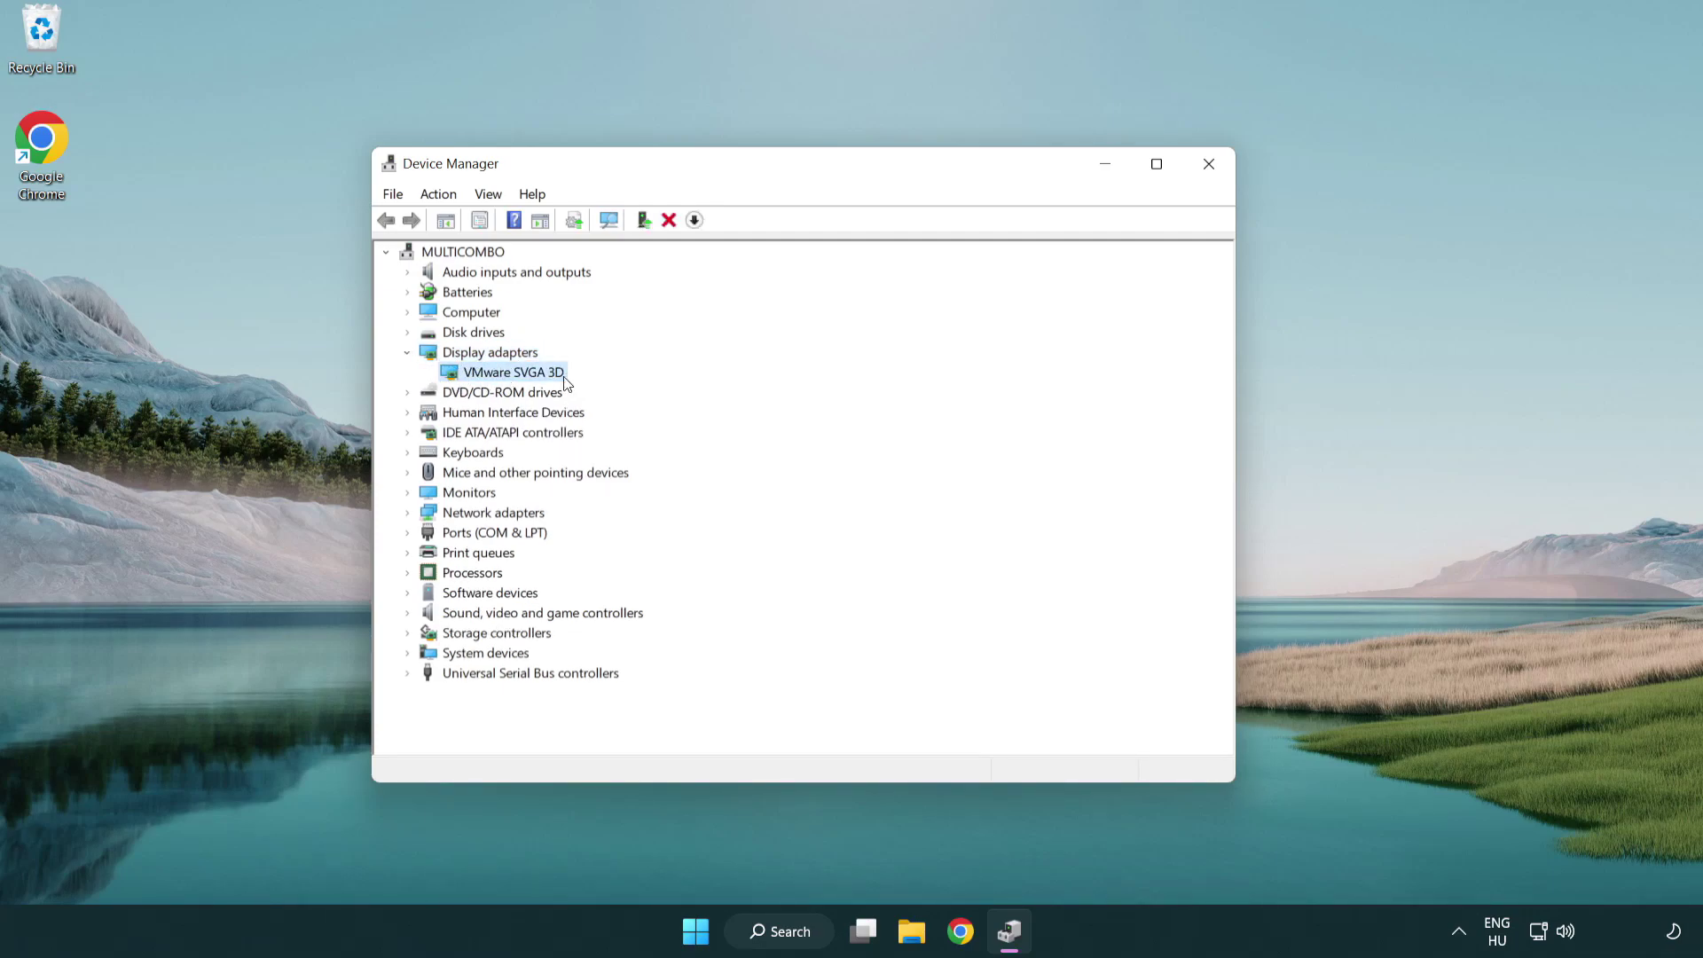
{"action": "right_click", "coordinate": [509, 378]}
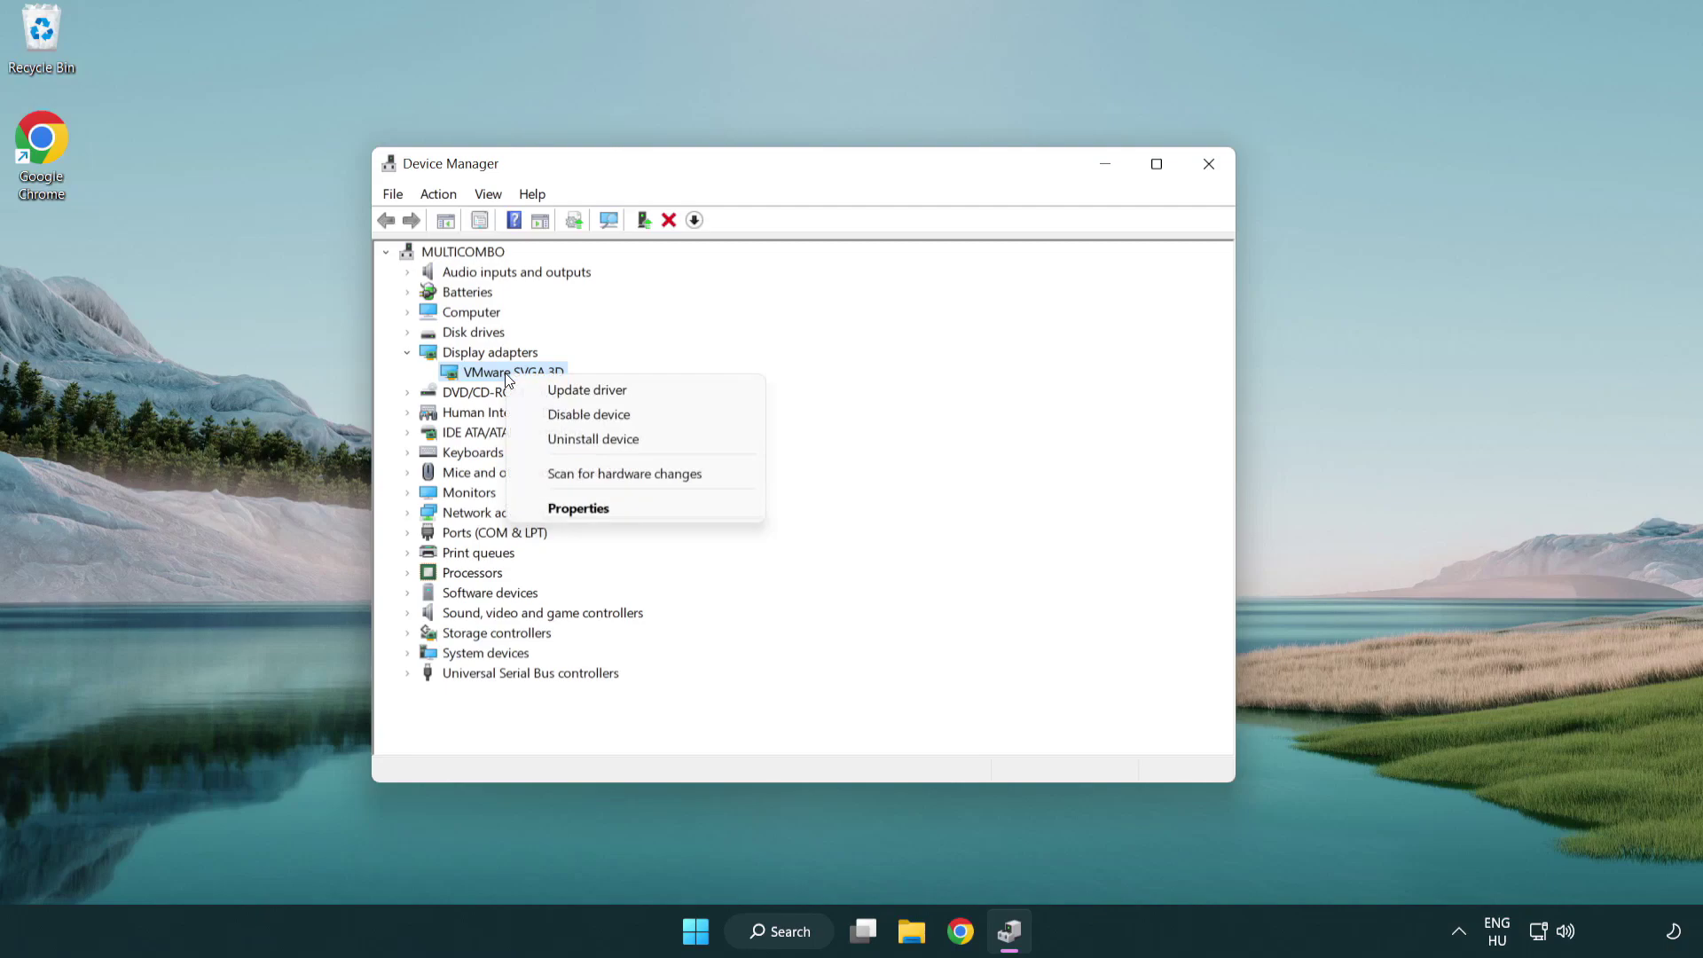
{"action": "left_click", "coordinate": [672, 394]}
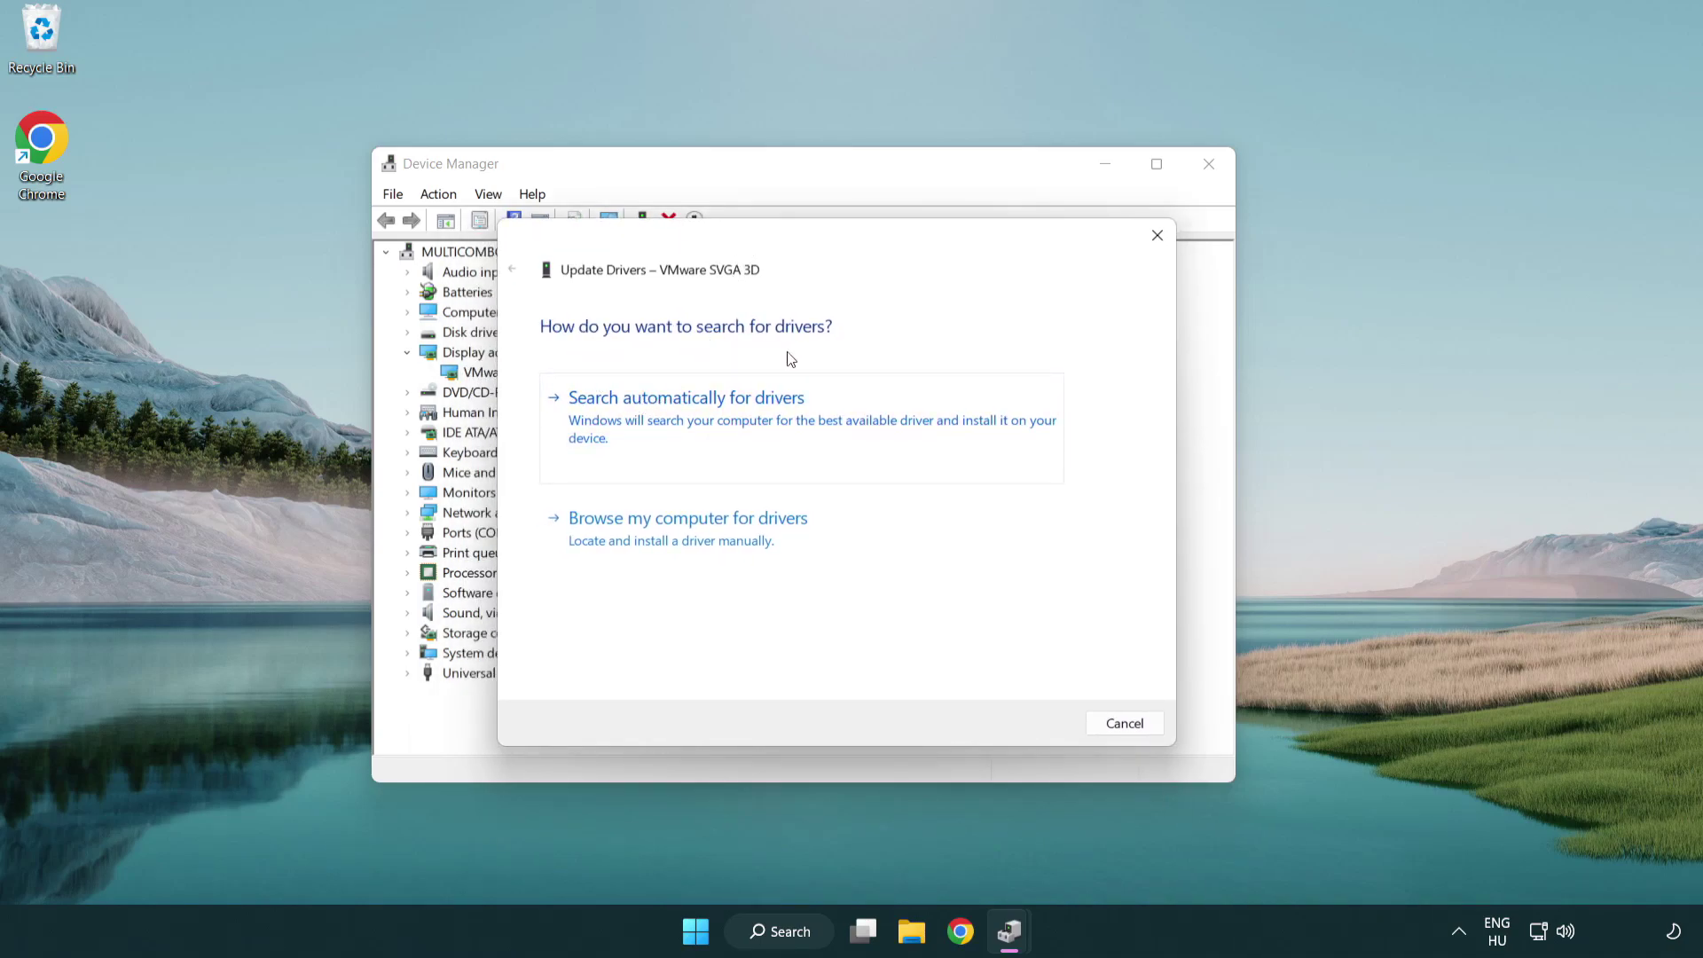
{"action": "left_click", "coordinate": [753, 421]}
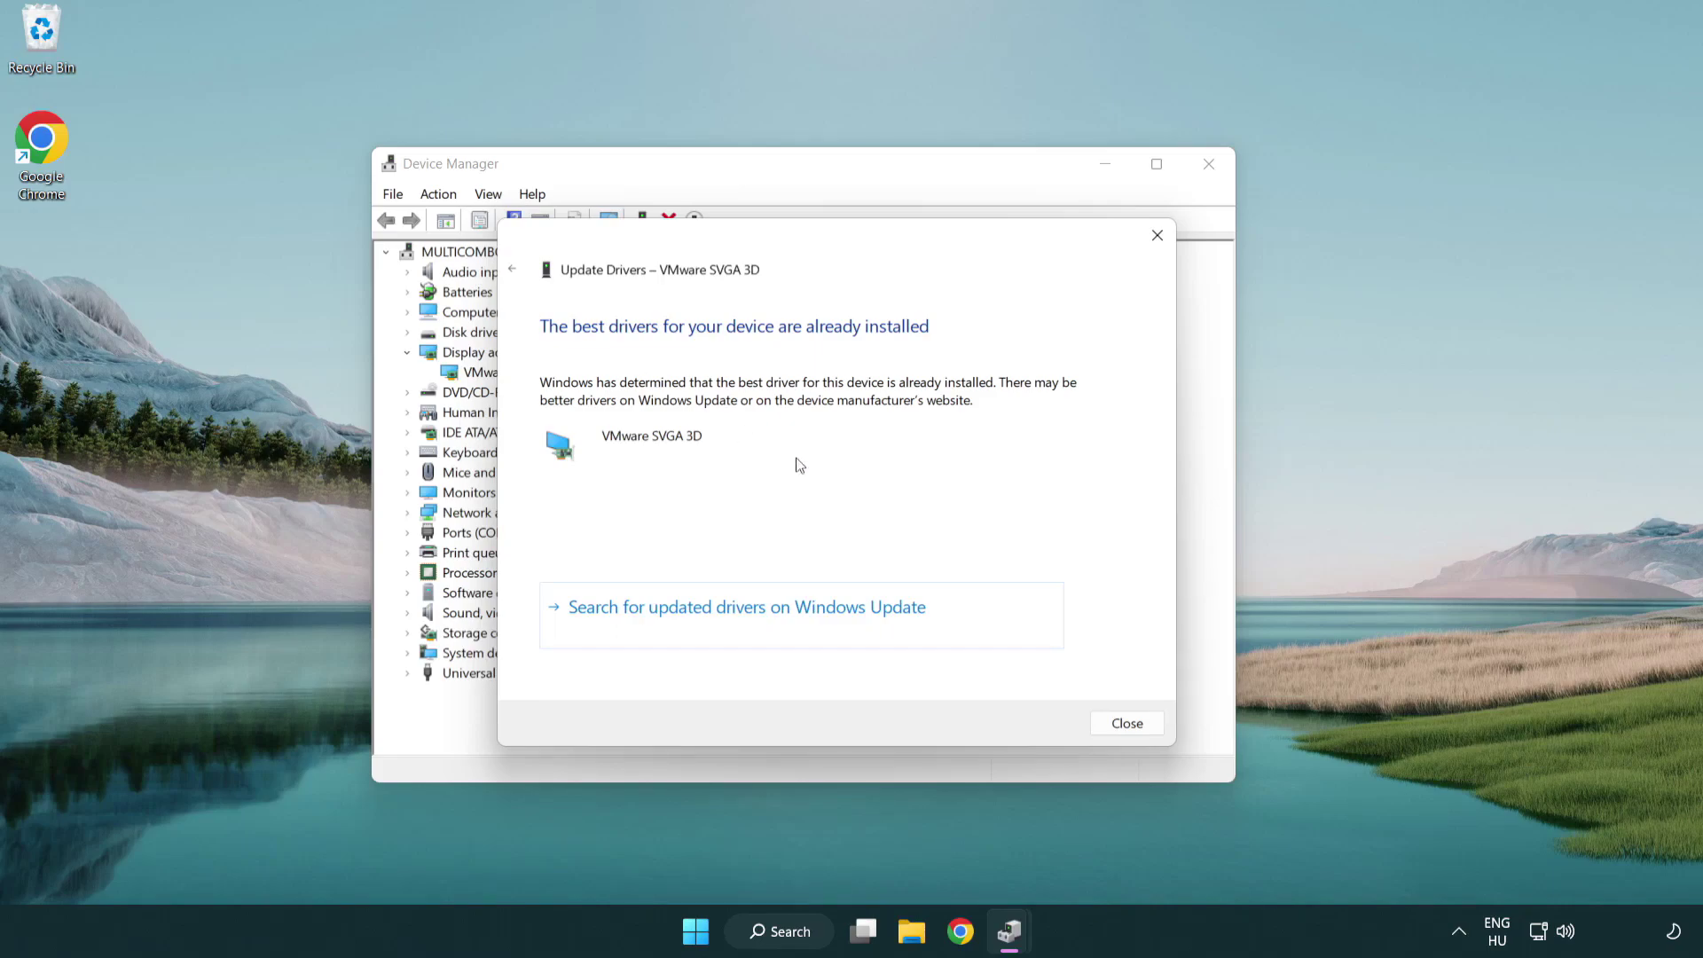
{"action": "left_click", "coordinate": [1129, 726]}
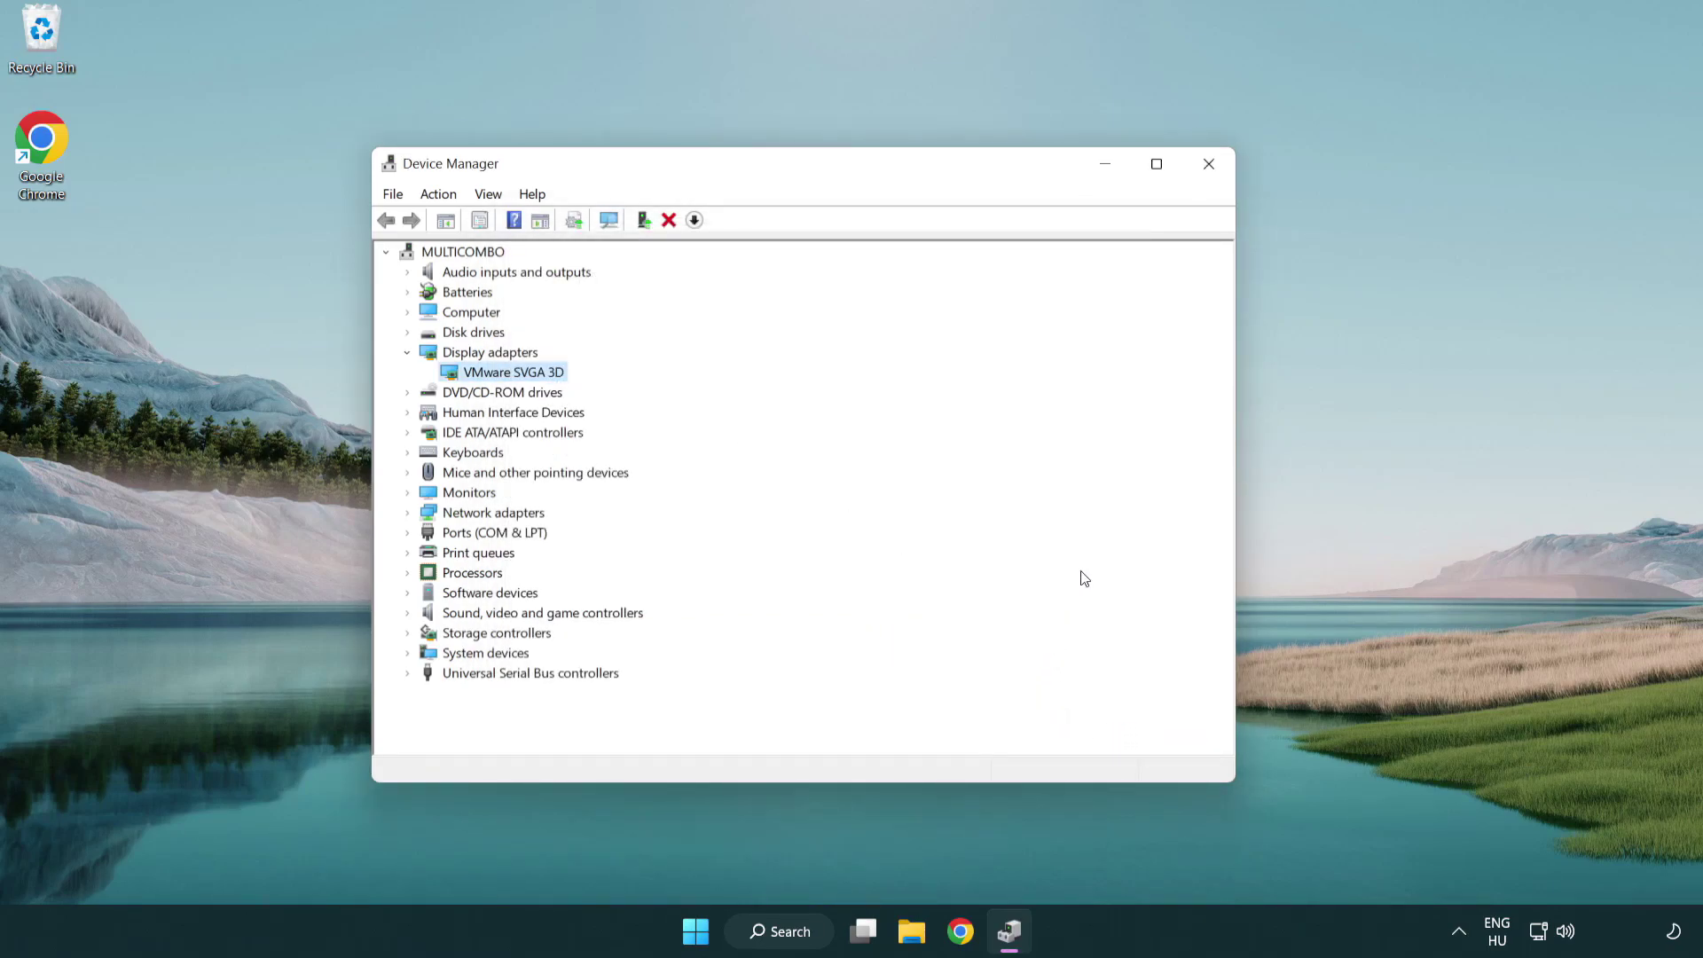
- Close Device Manager and open Windows Update settings through a search for 'update'
{"action": "left_click", "coordinate": [1214, 170]}
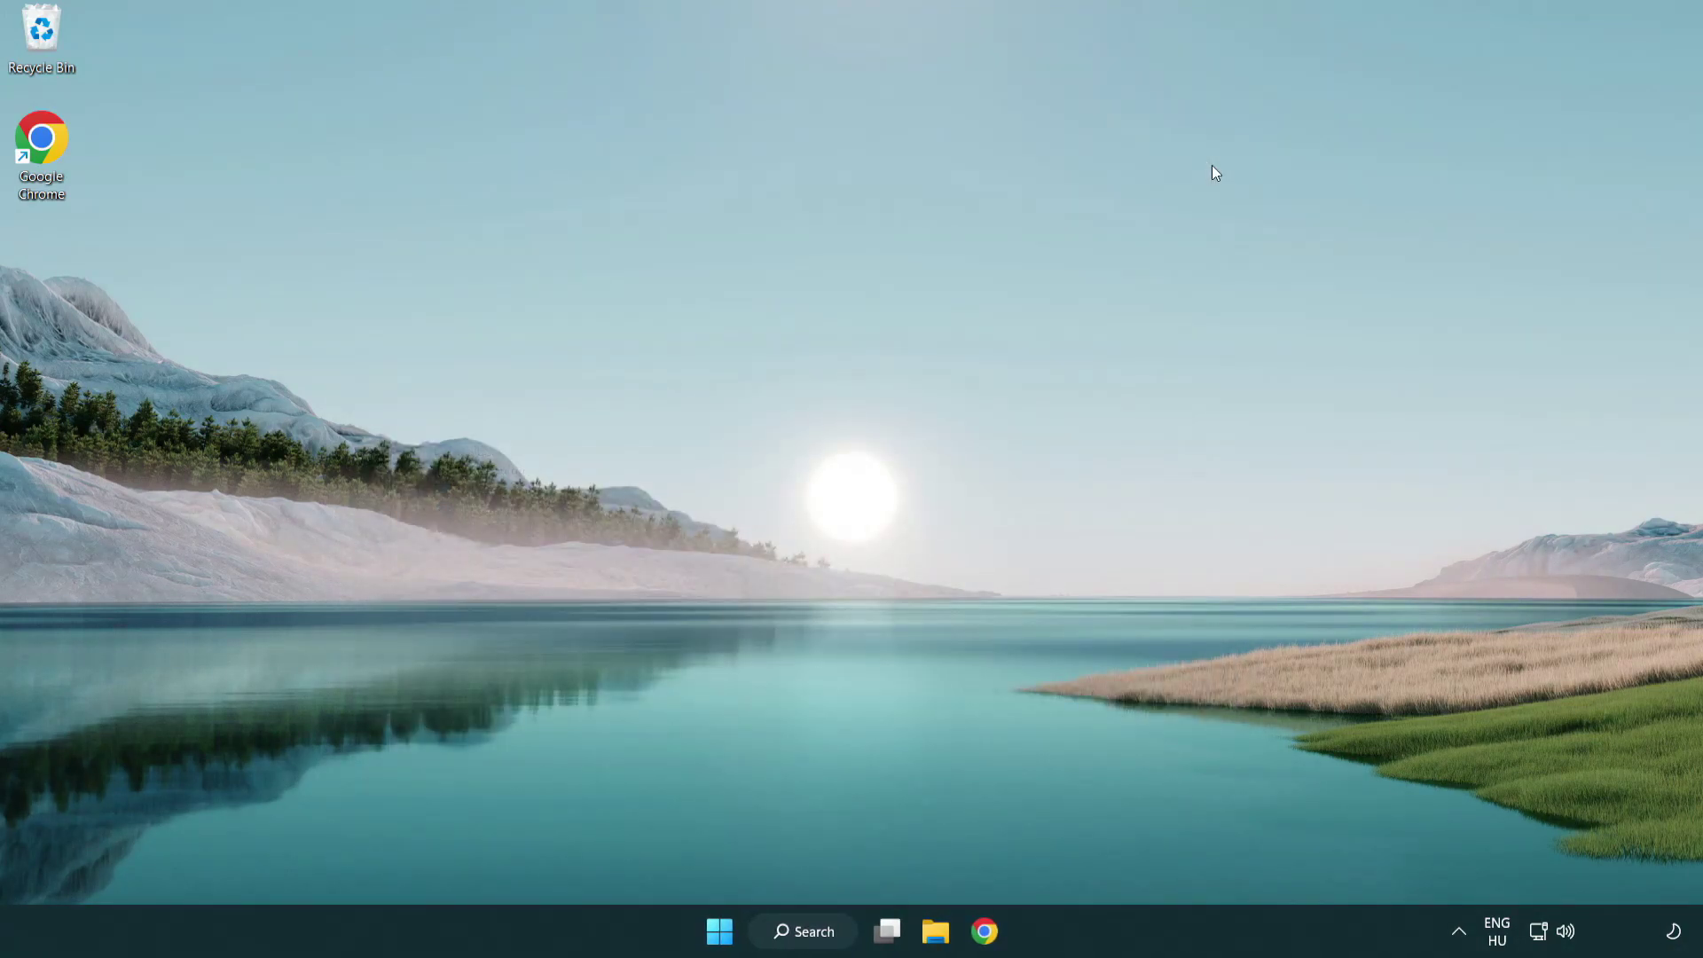
{"action": "left_click", "coordinate": [818, 928]}
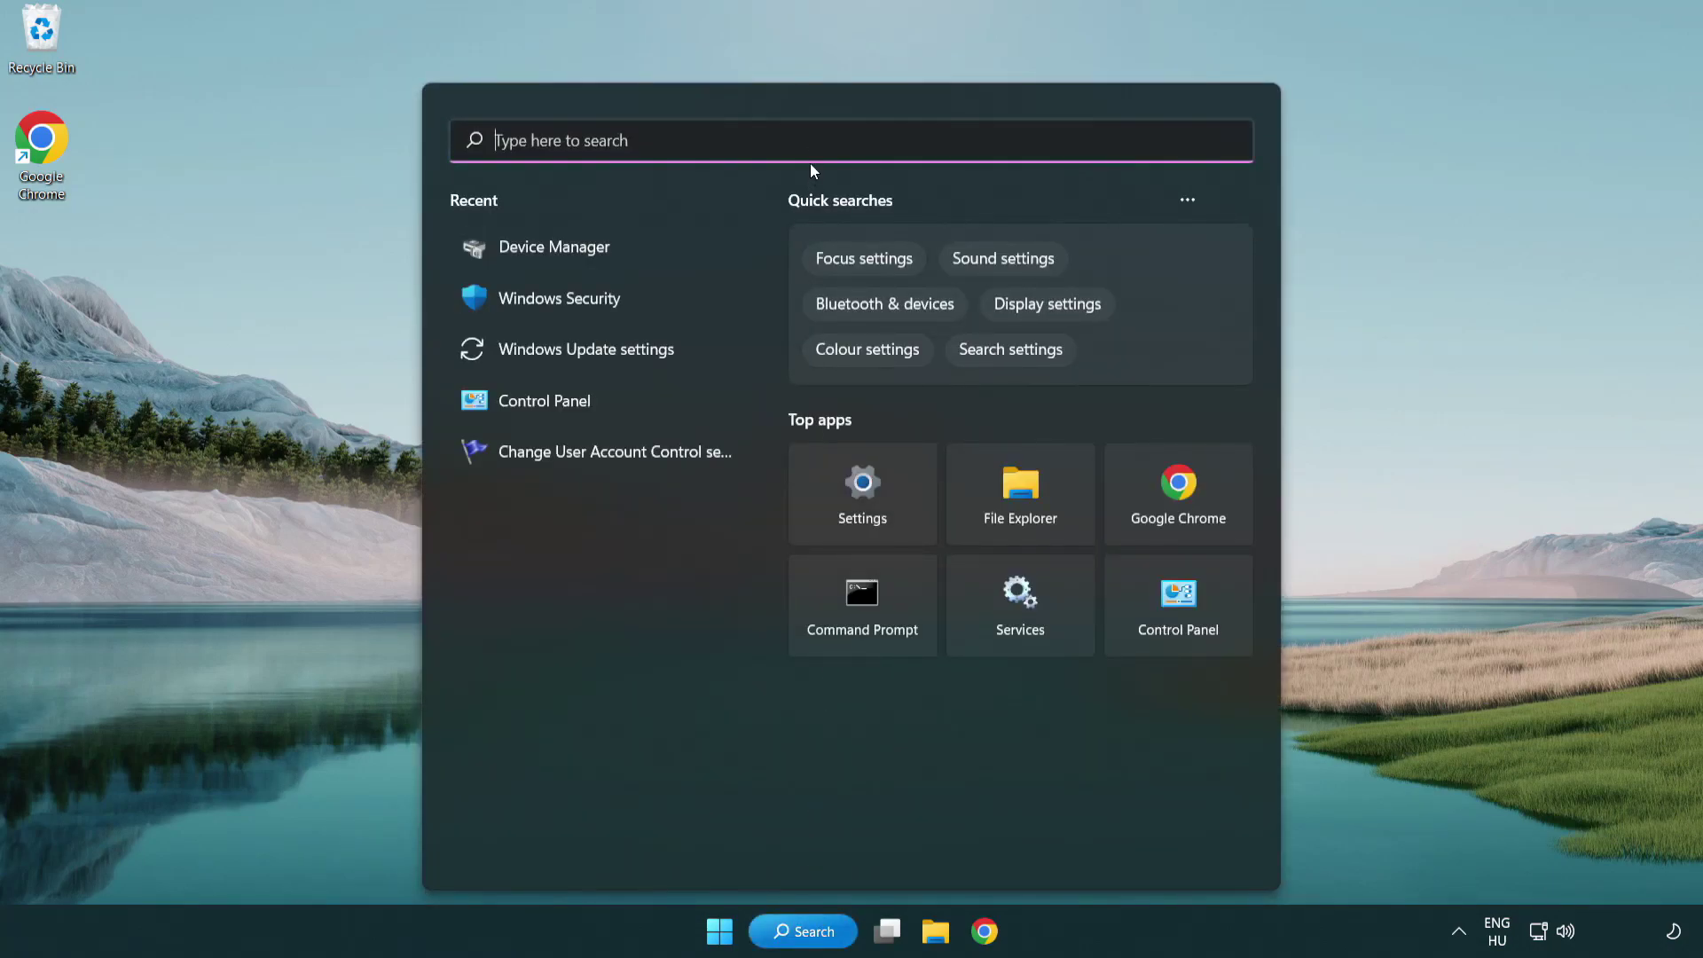
{"action": "type", "text": "update"}
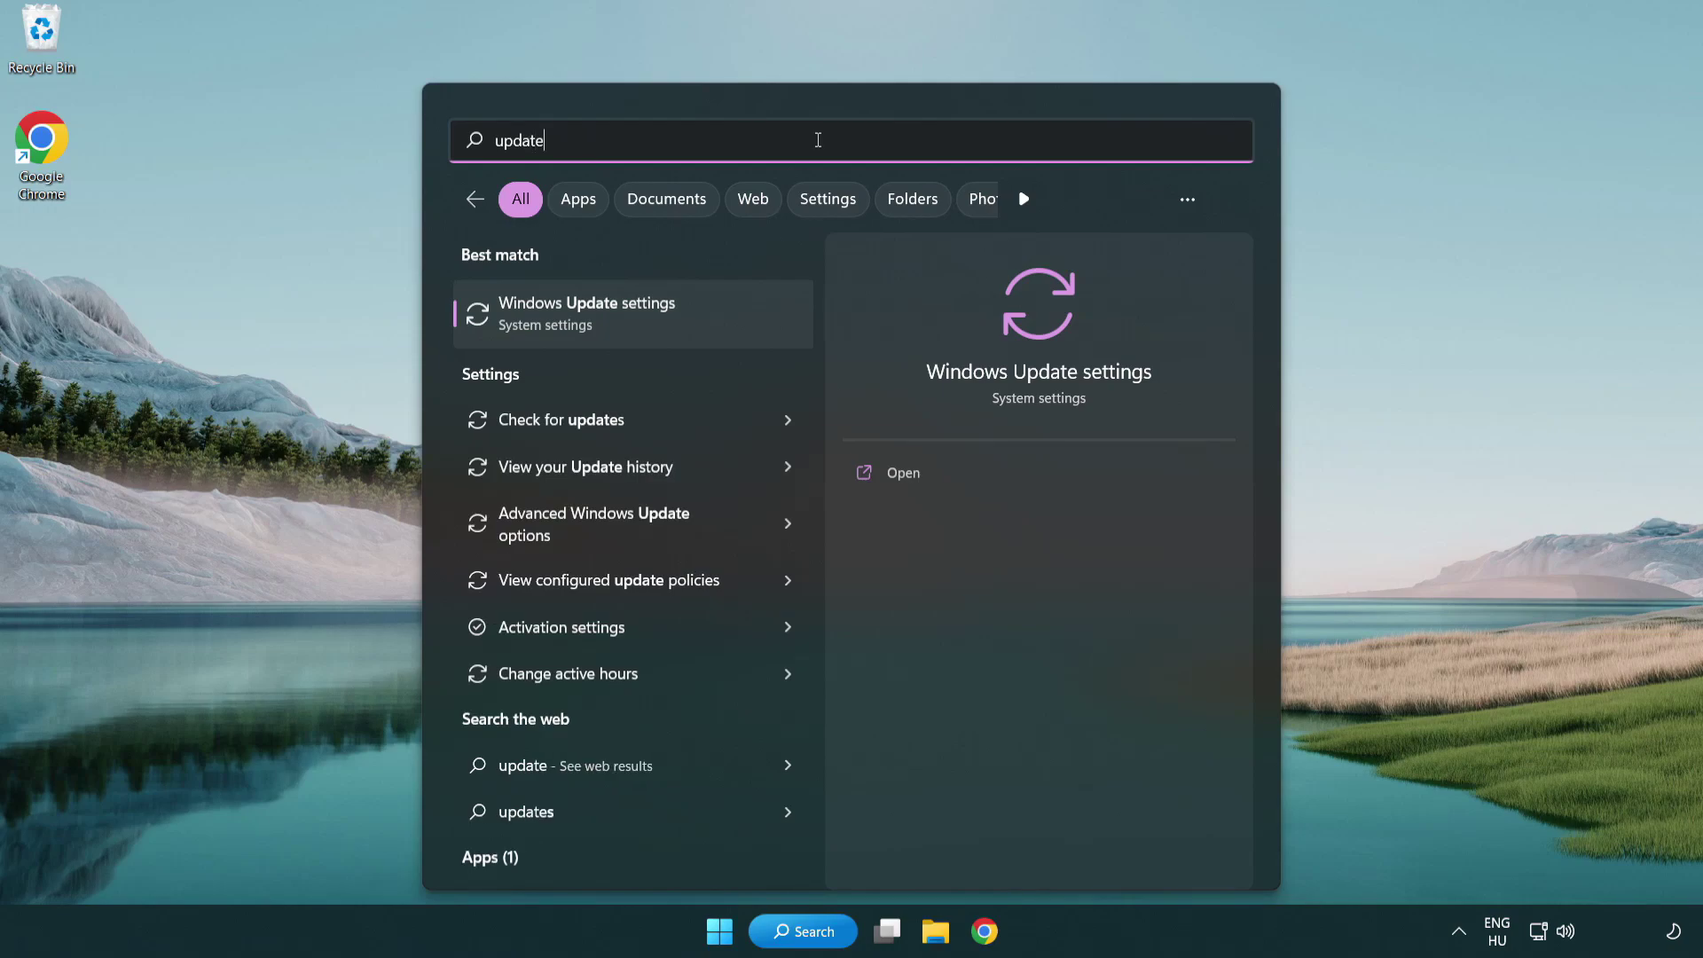
{"action": "left_click", "coordinate": [663, 319]}
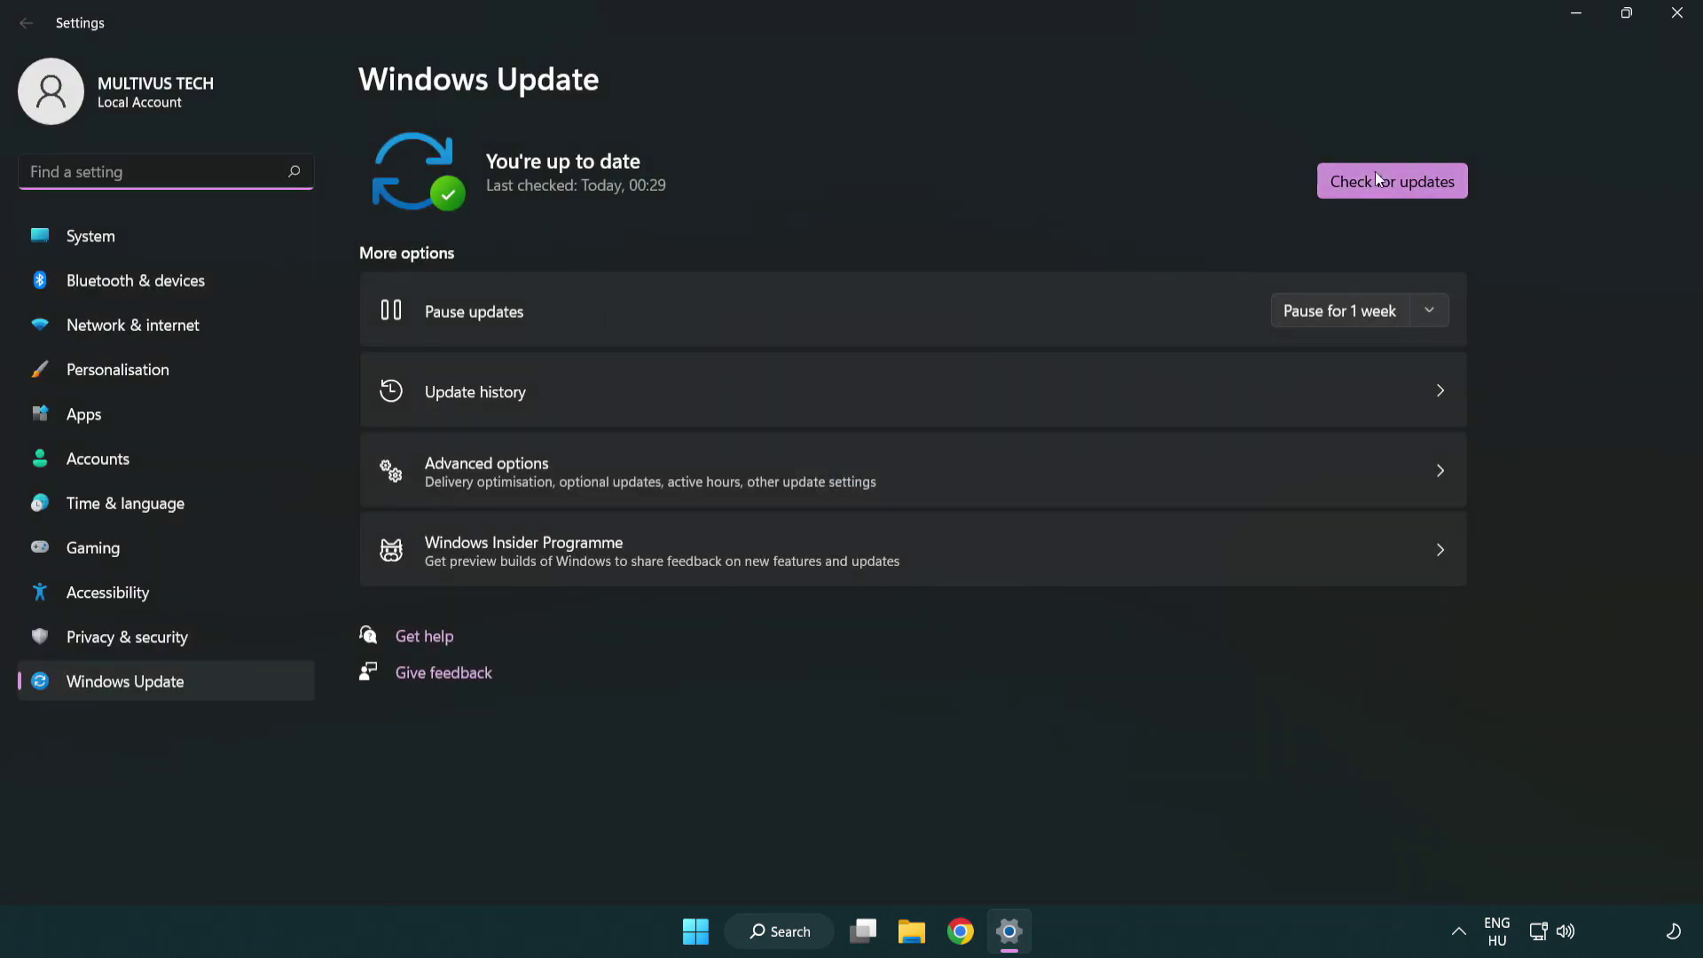
- Run Check for updates, confirm the PC is up to date, then close Settings
{"action": "left_click", "coordinate": [1421, 188]}
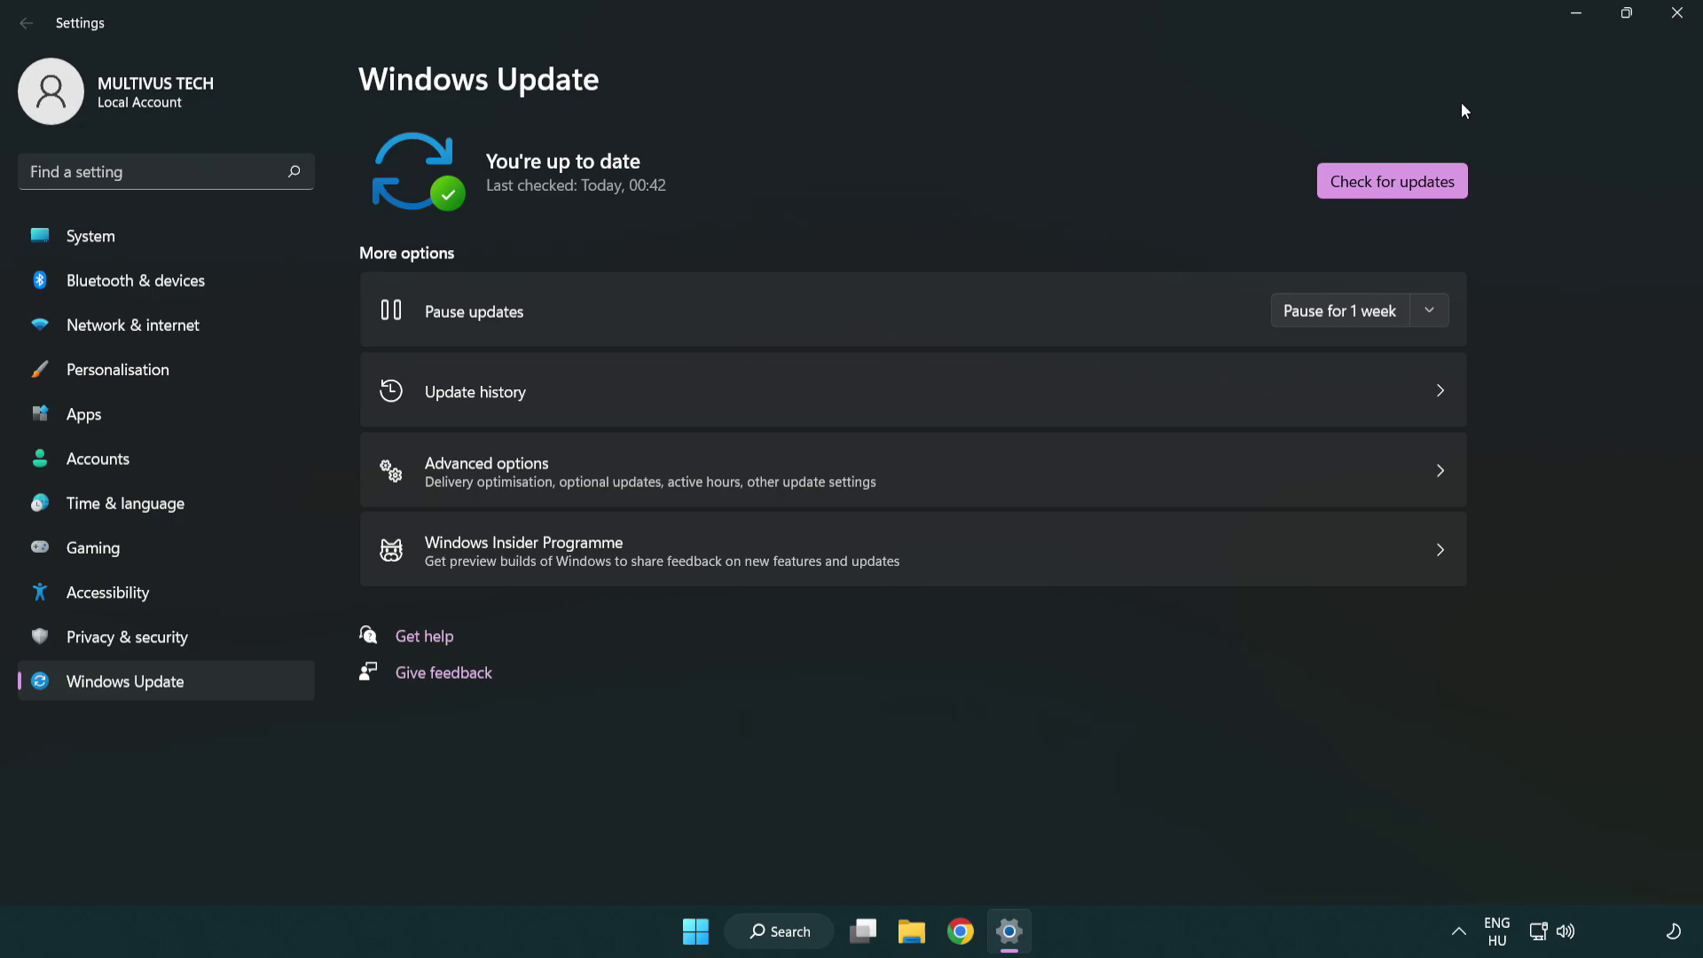
{"action": "left_click", "coordinate": [1671, 22]}
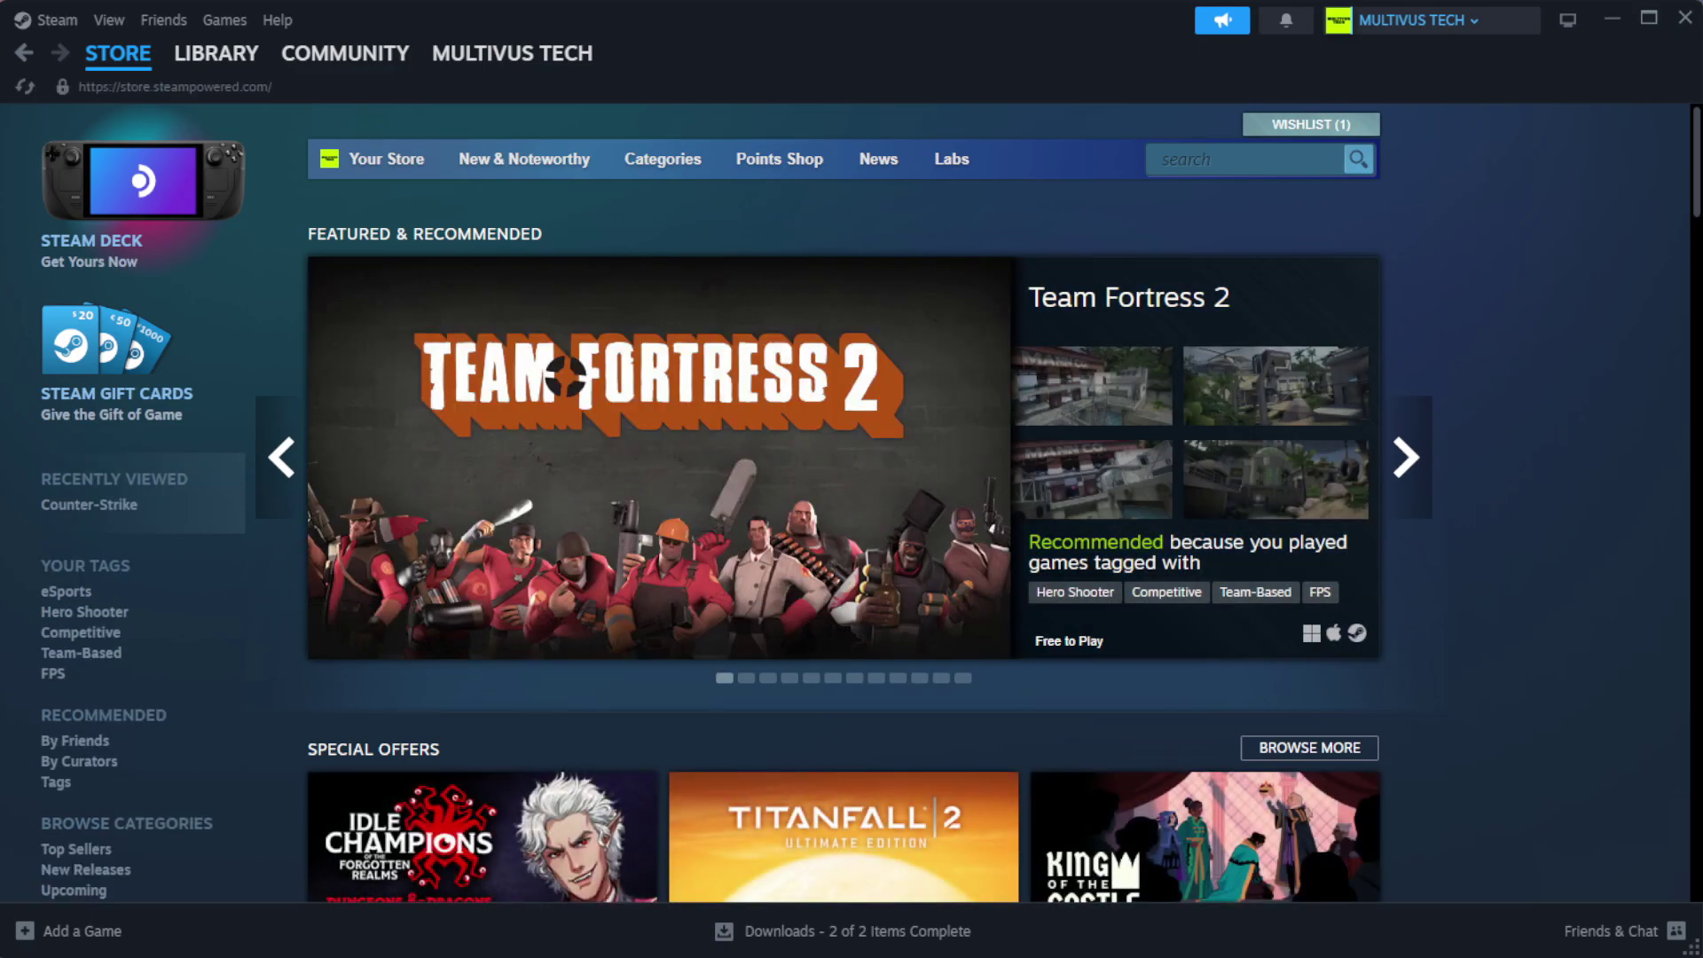
- Go to Steam's Library home and bring up the menu for YOUR NOT WORKING GAME under Favorites
{"action": "mouse_move", "coordinate": [213, 66]}
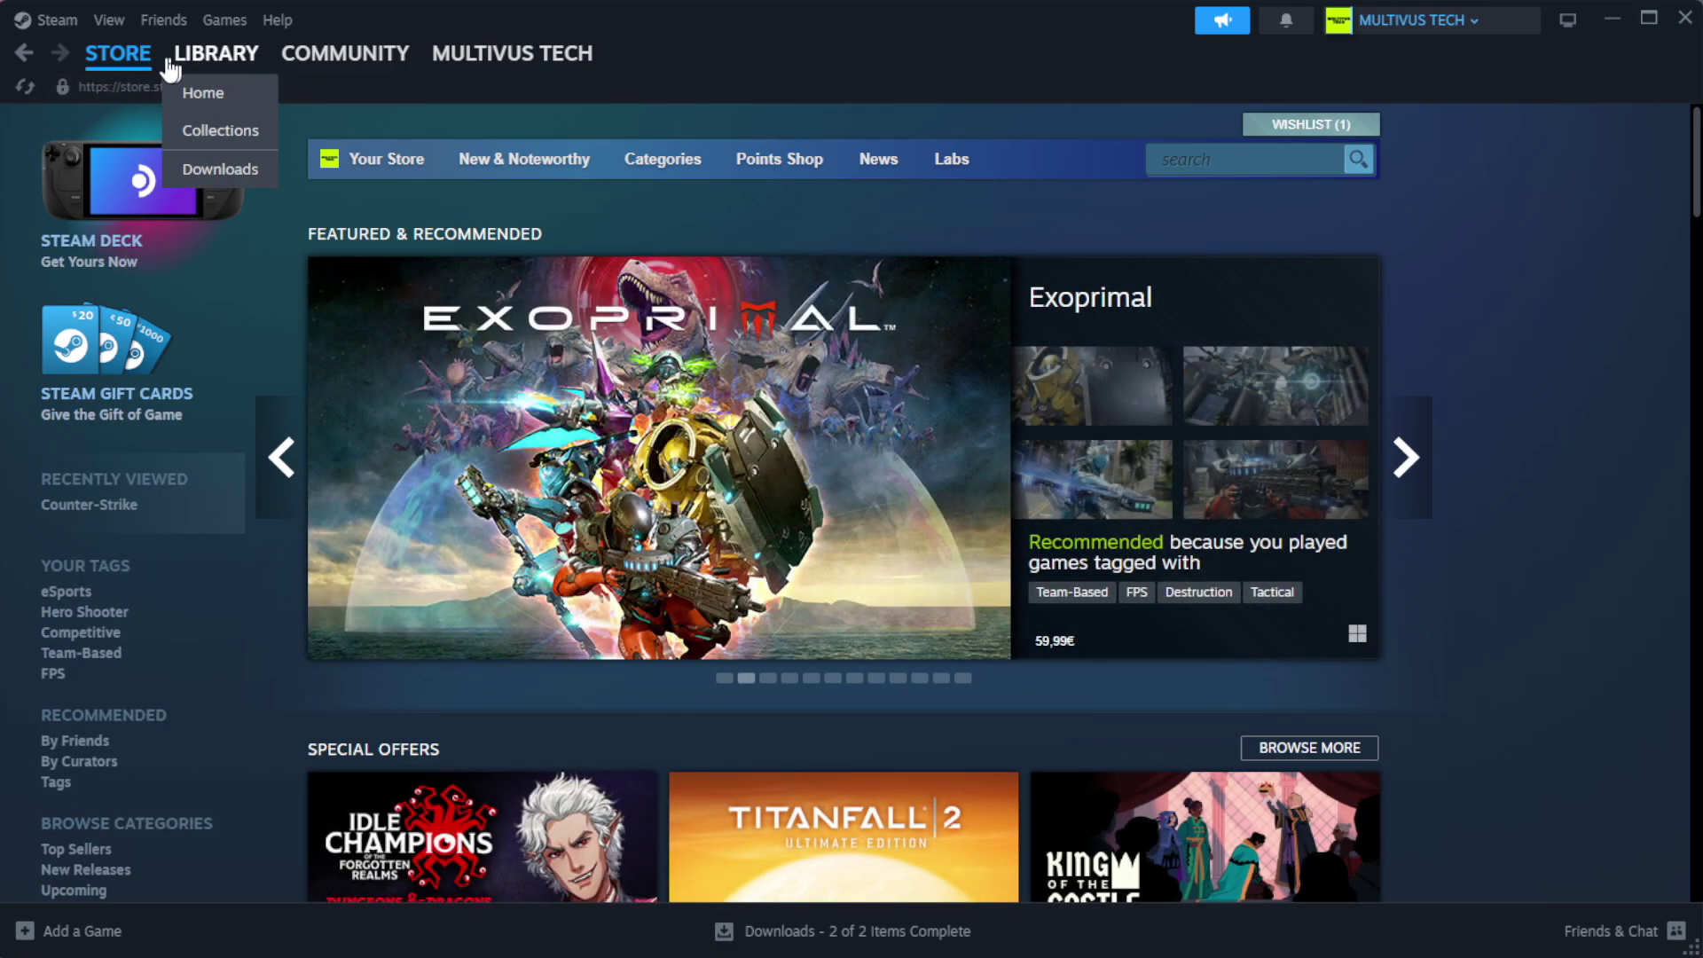
{"action": "left_click", "coordinate": [249, 100]}
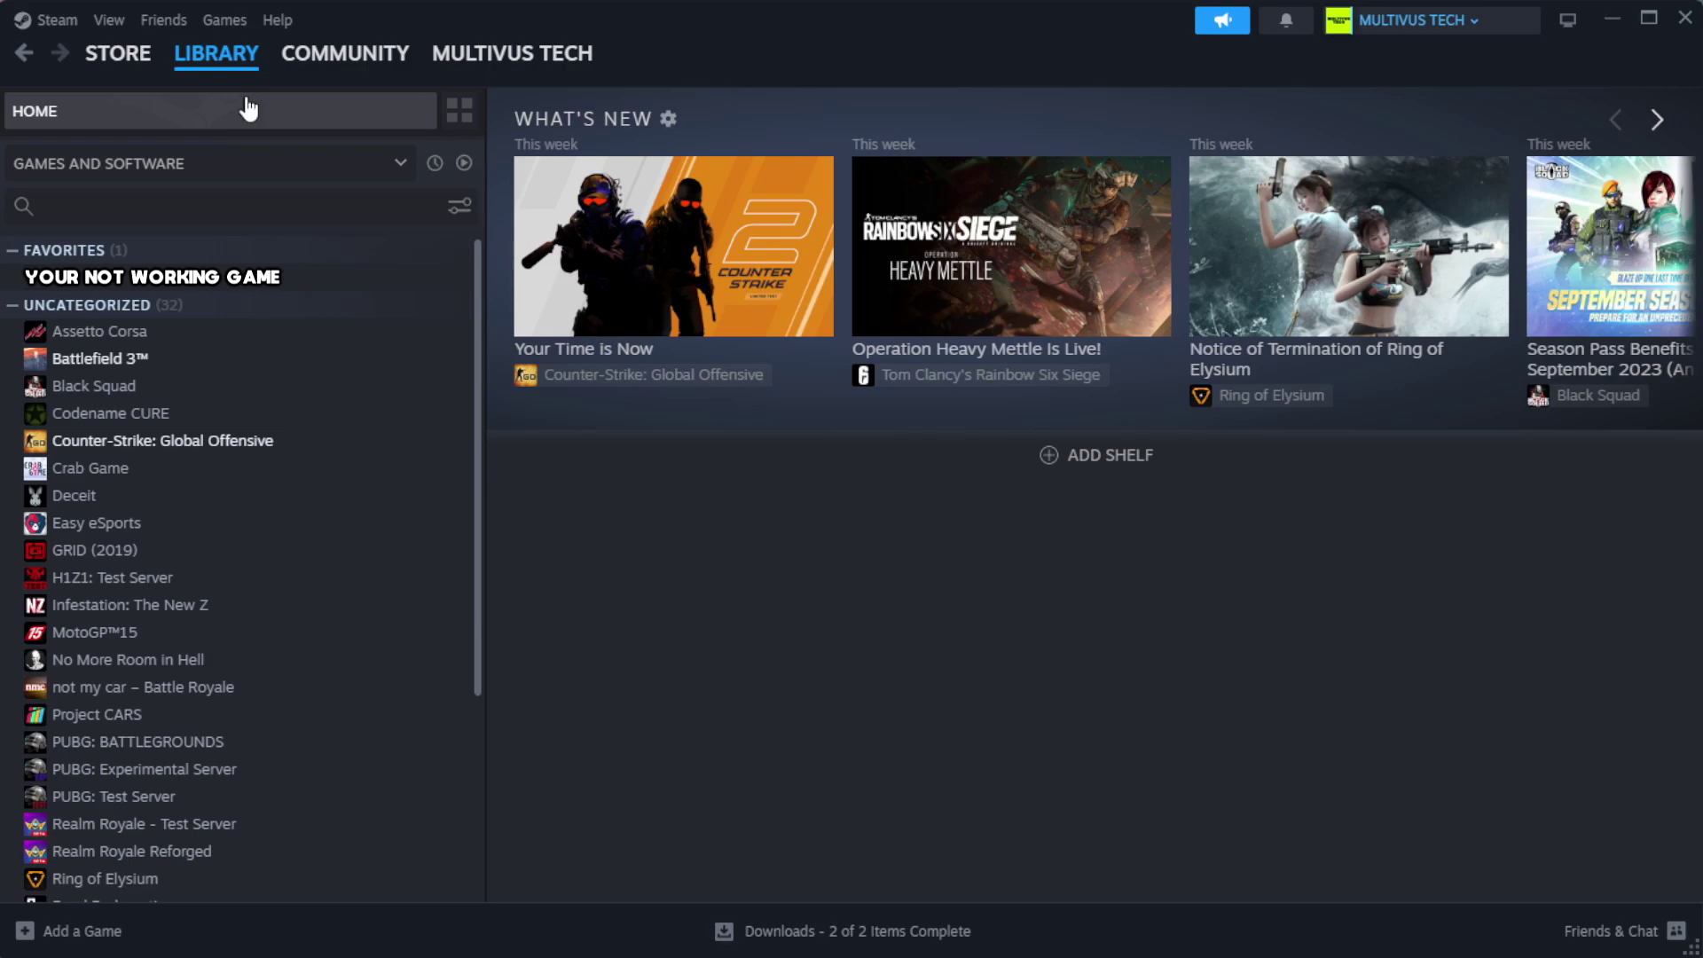
{"action": "right_click", "coordinate": [421, 284]}
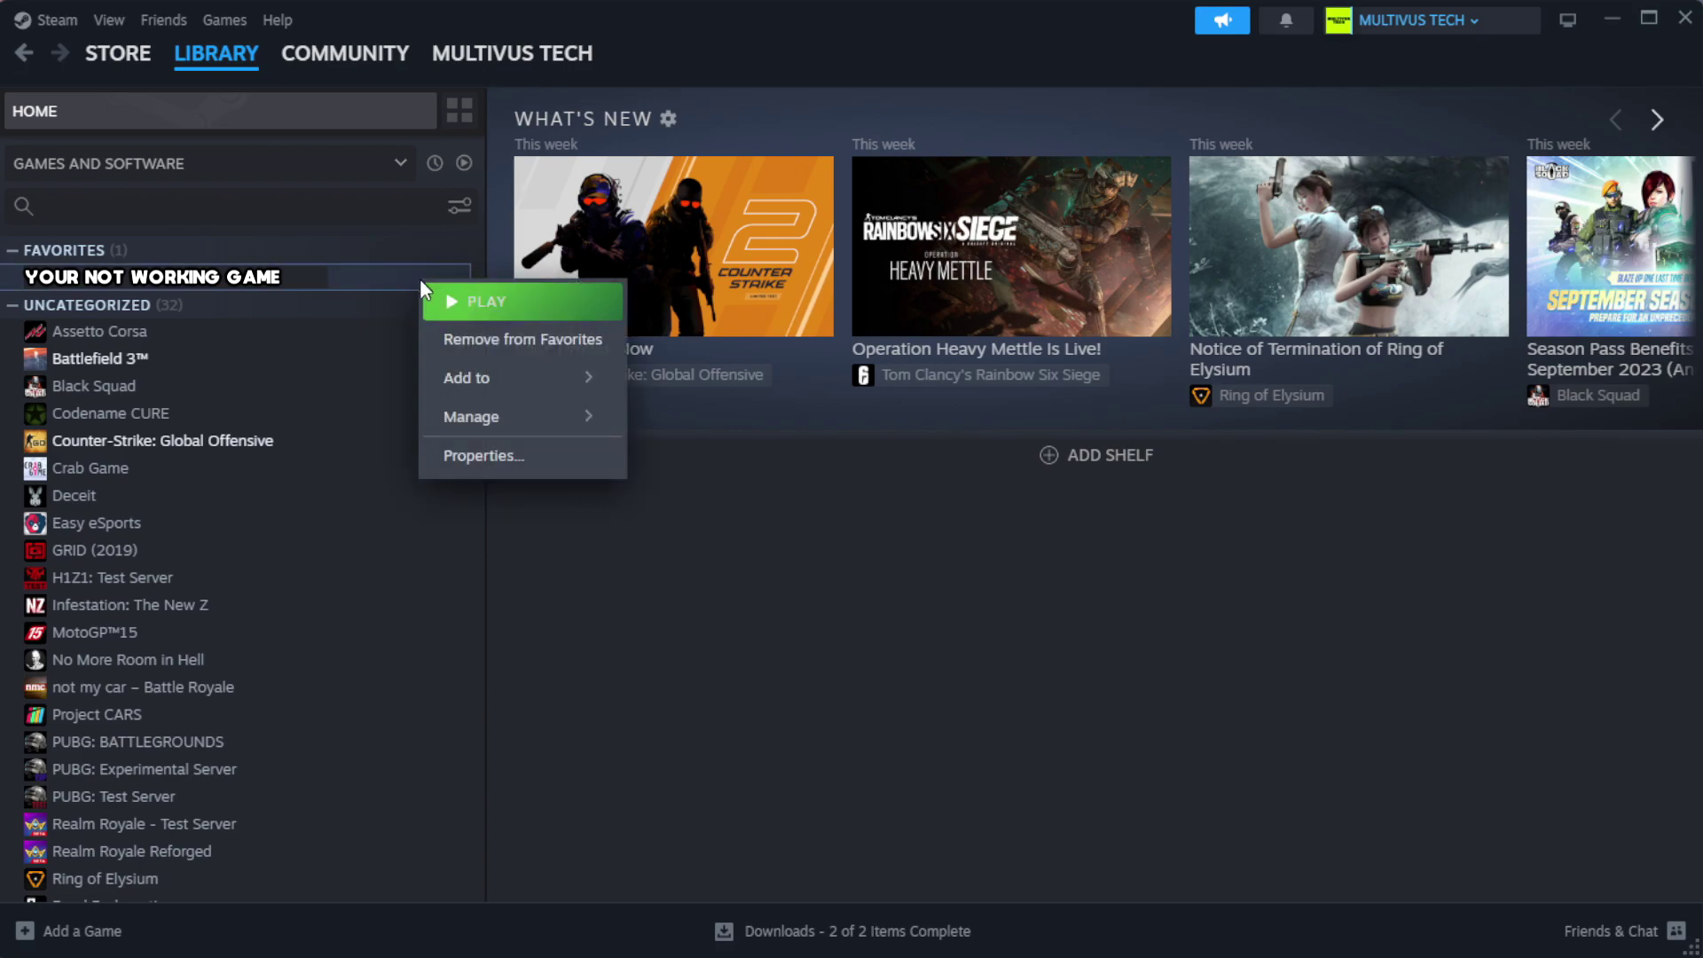
- Verify the game's file integrity from Properties > Installed Files, validating all 1039 files
{"action": "left_click", "coordinate": [539, 469]}
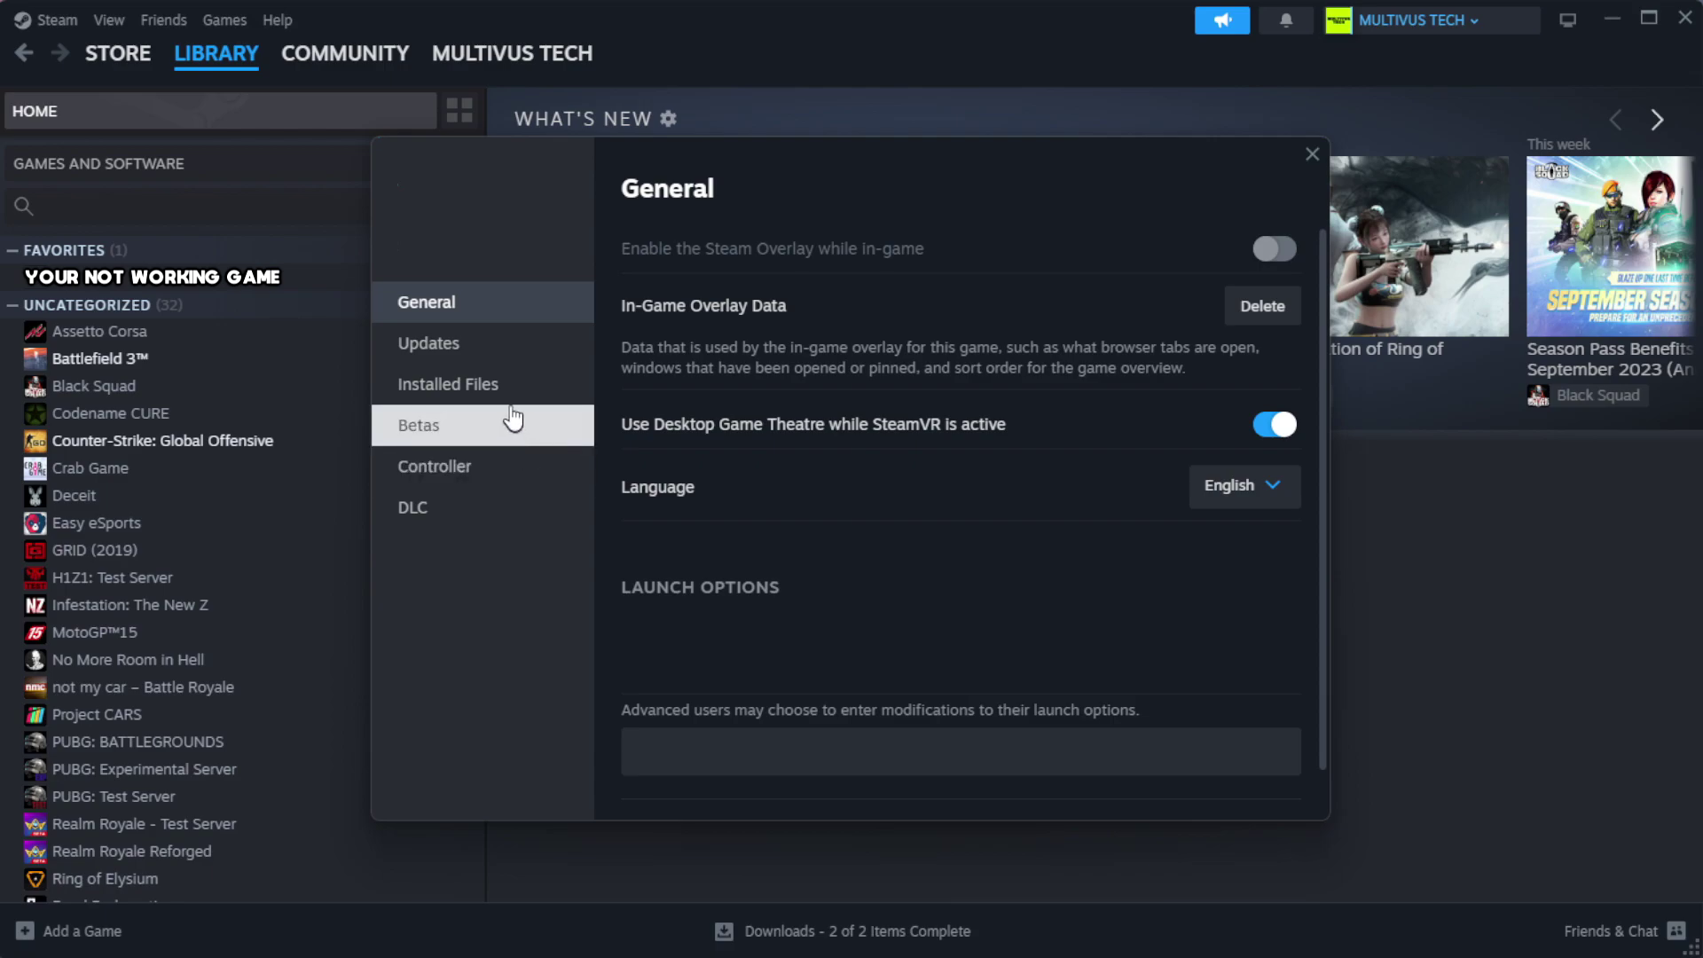
{"action": "left_click", "coordinate": [560, 404]}
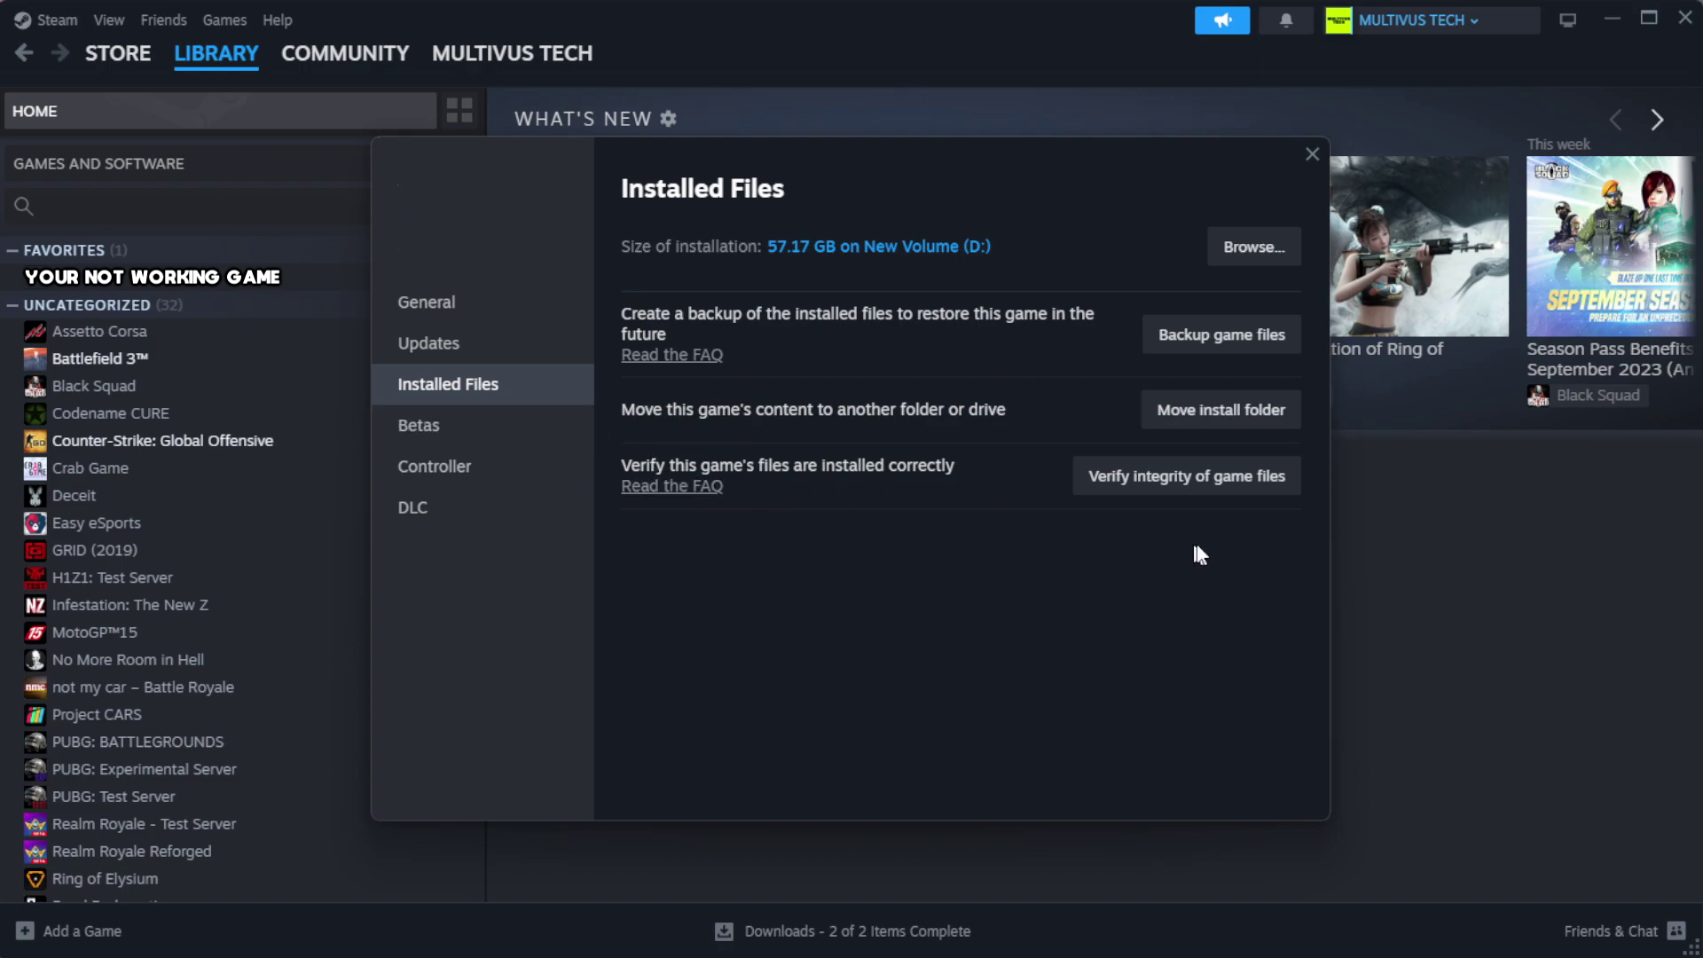
{"action": "left_click", "coordinate": [1195, 485]}
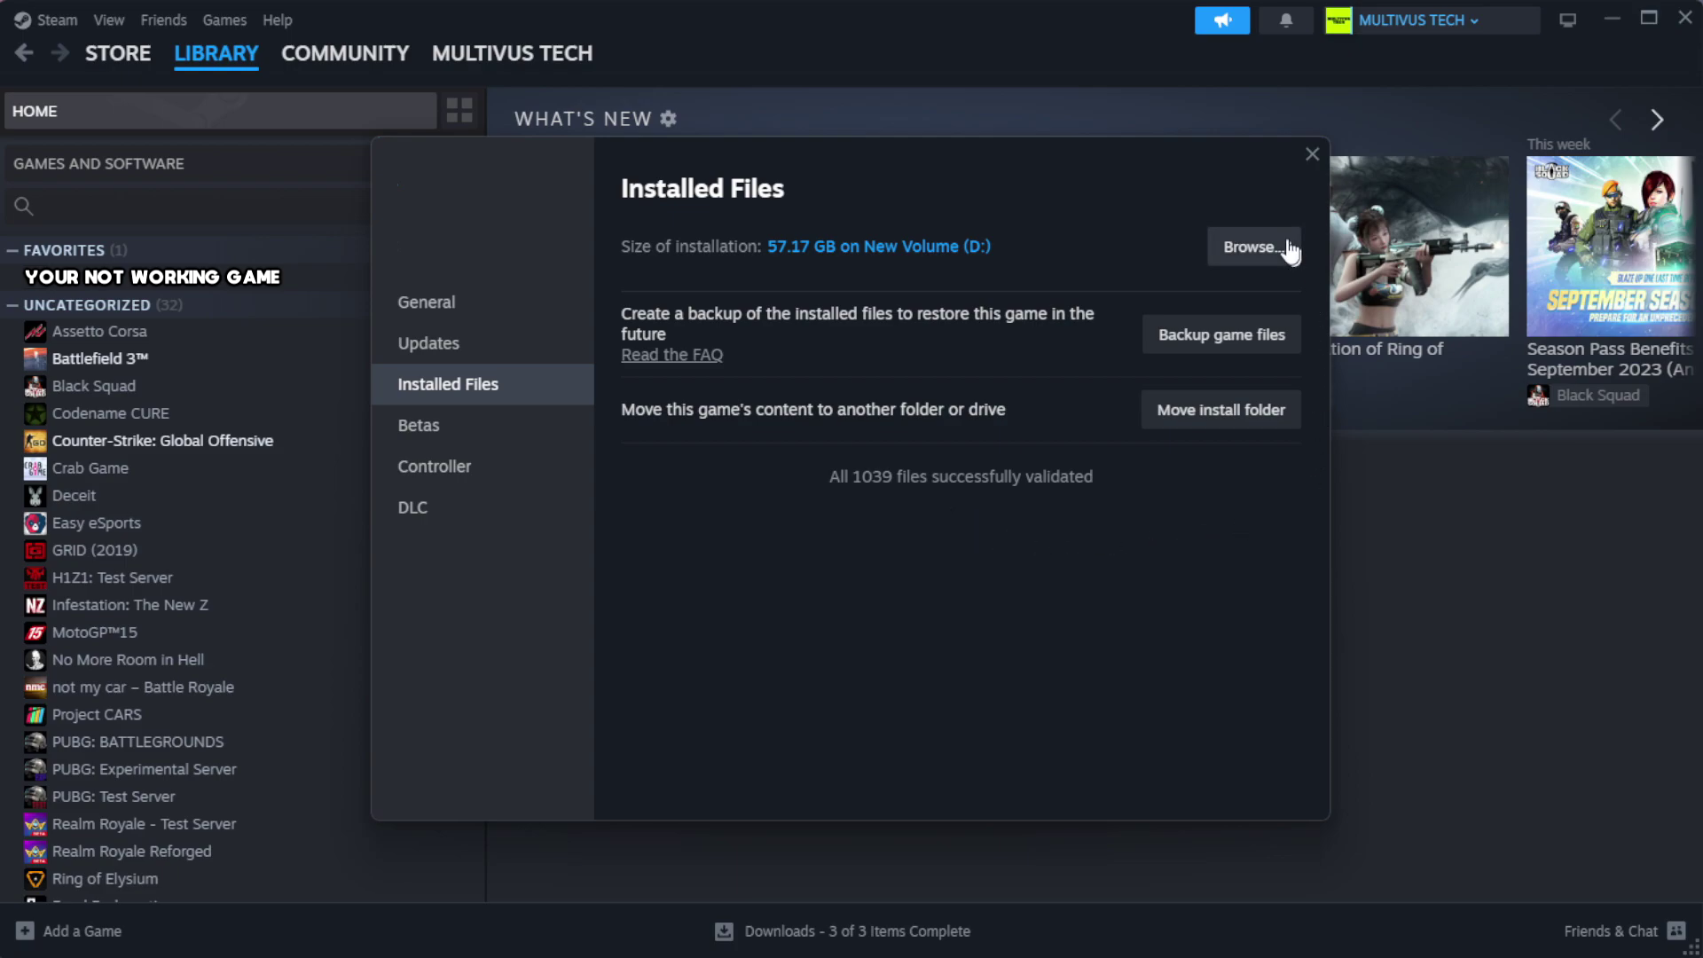
- Open the game's install folder and the Properties dialog of its YOUR NOT WORKING GAME shortcut
{"action": "left_click", "coordinate": [1252, 249]}
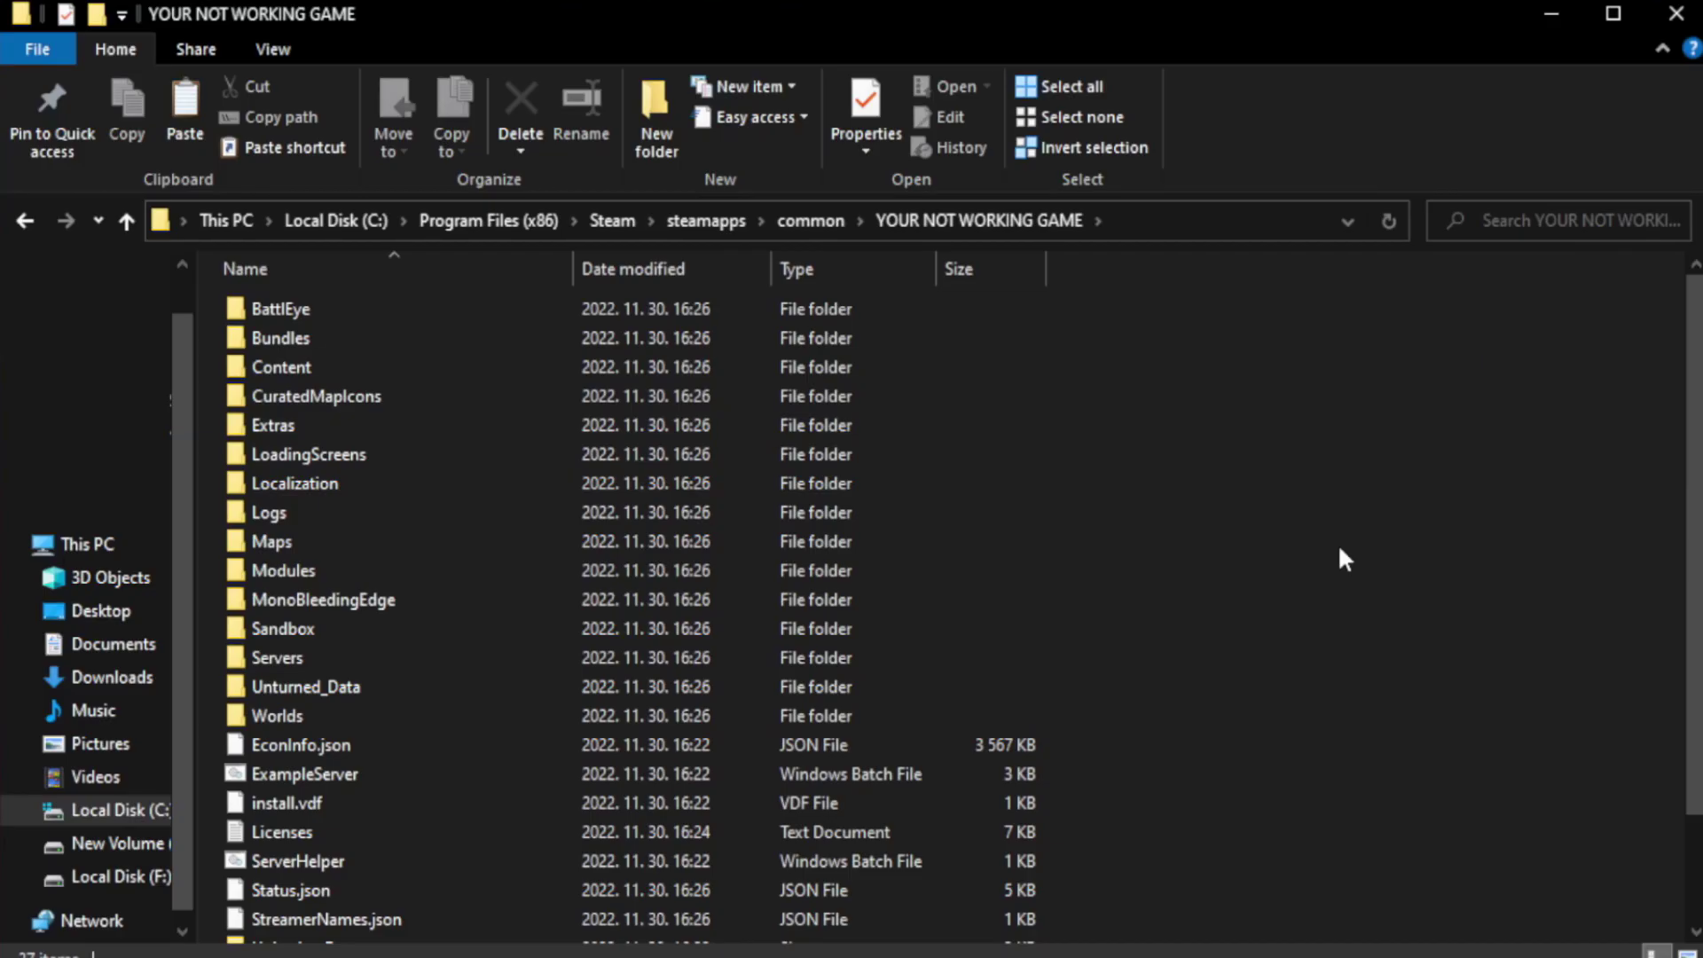
{"action": "scroll", "coordinate": [1668, 567], "scroll_direction": "down", "scroll_amount": 2}
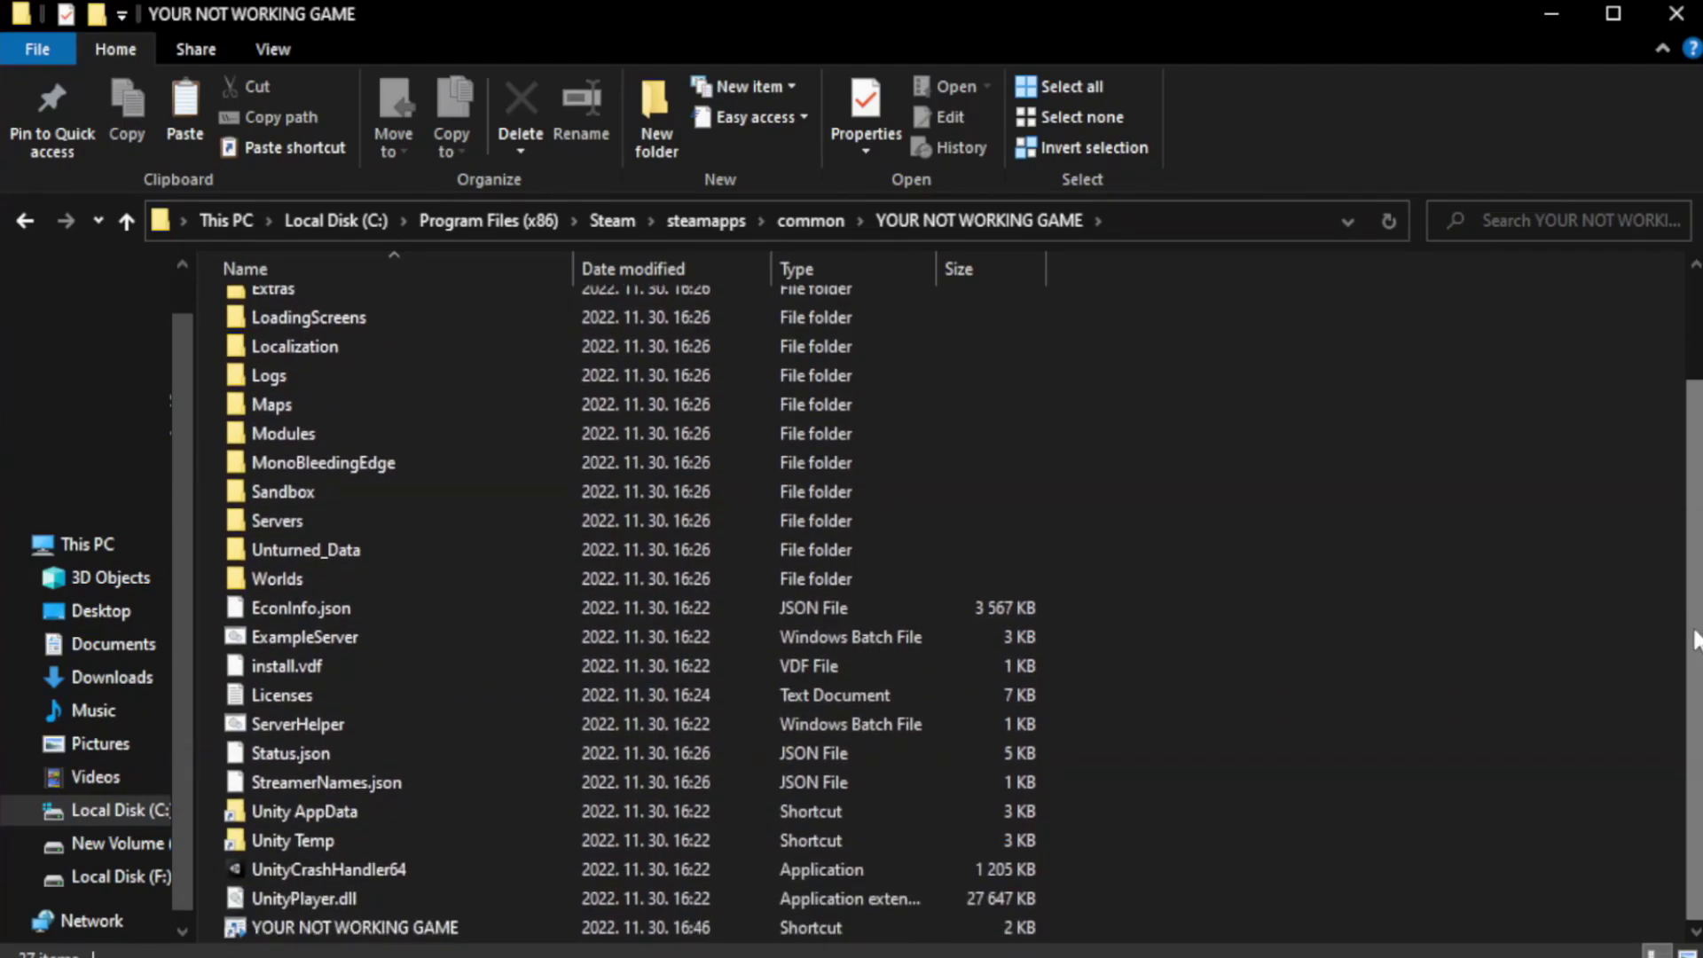
{"action": "left_click", "coordinate": [621, 927]}
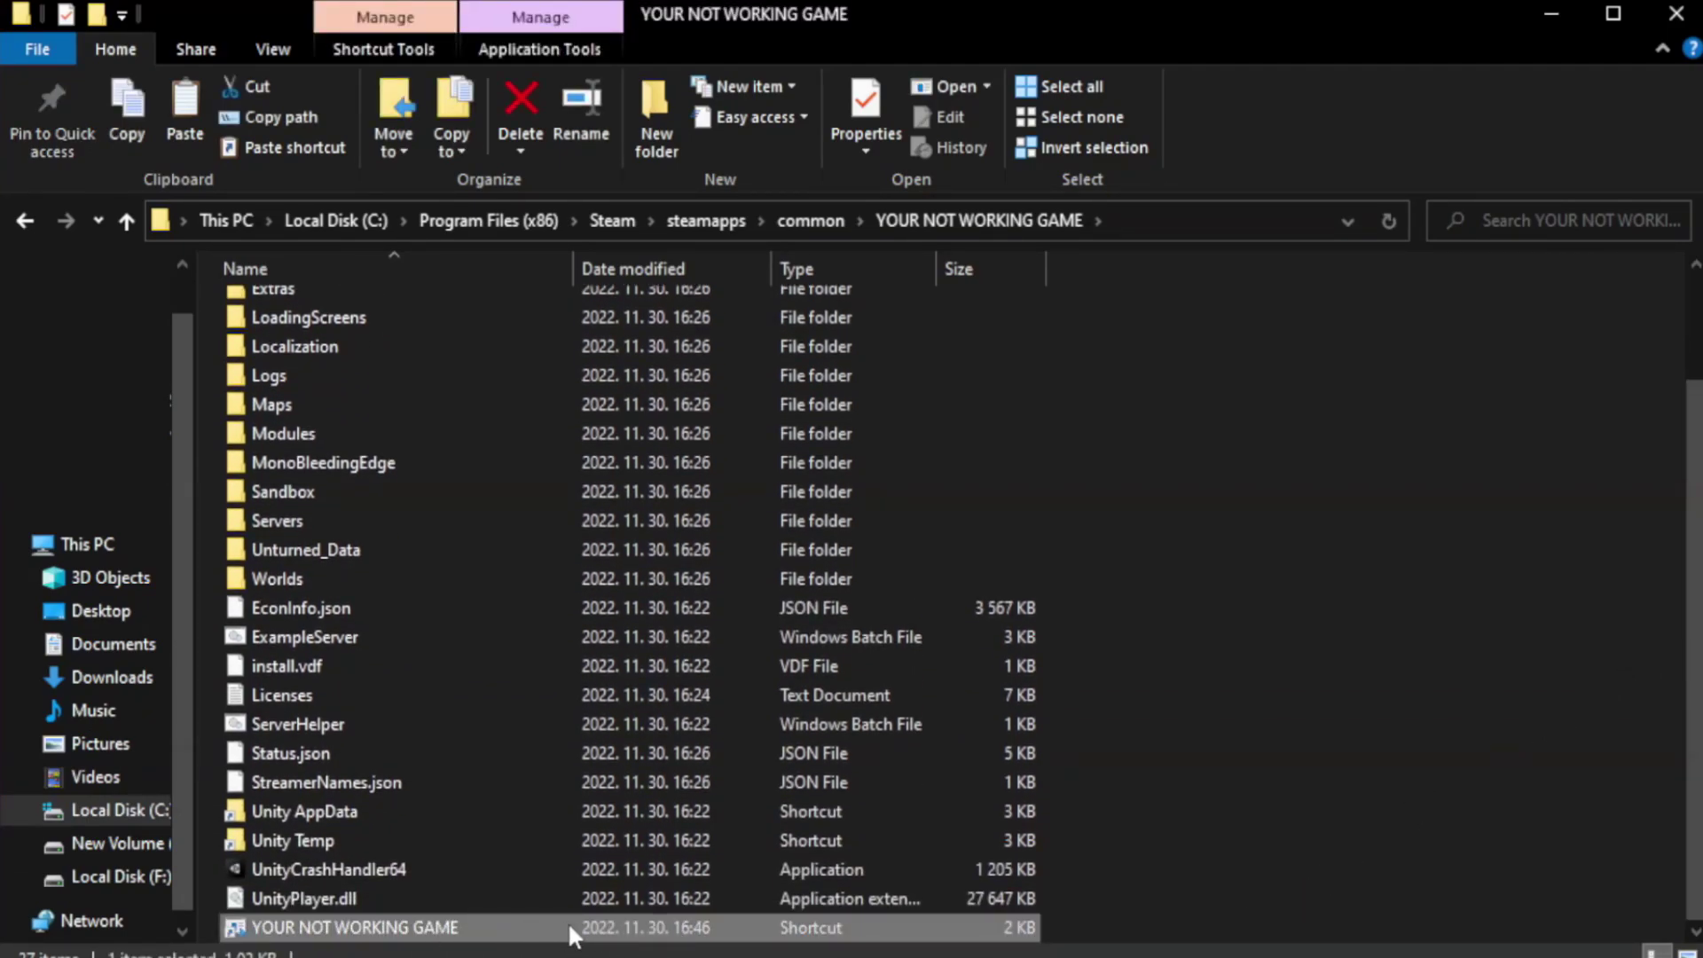
{"action": "right_click", "coordinate": [569, 928]}
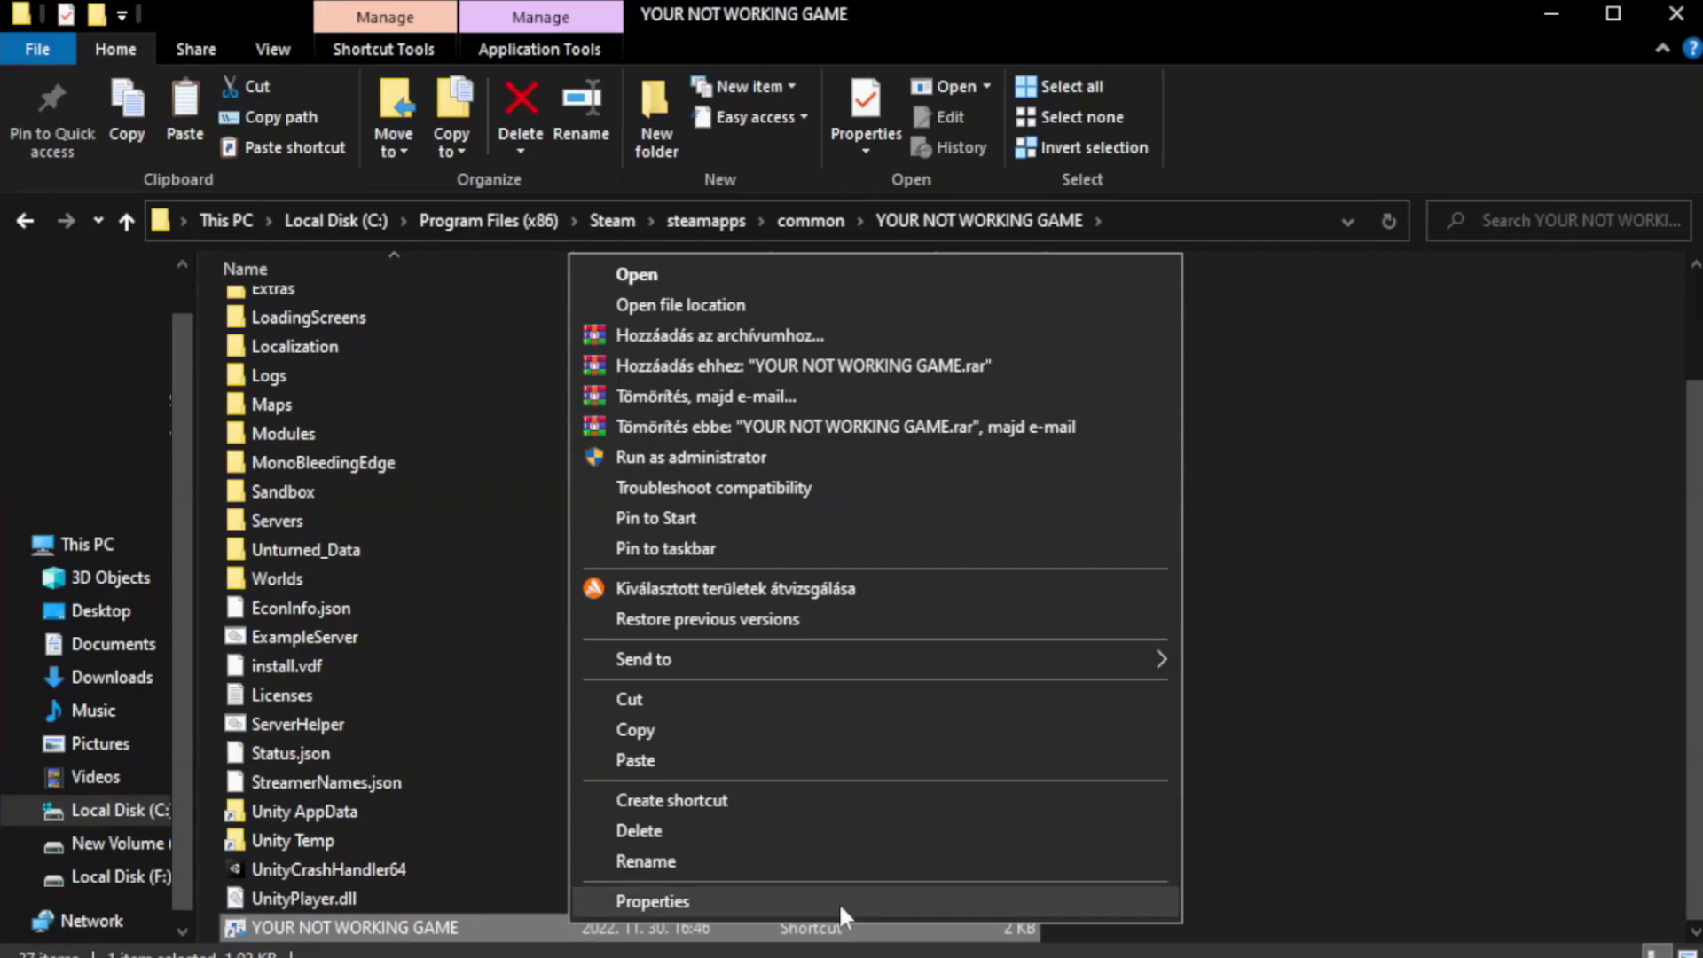
{"action": "left_click", "coordinate": [870, 901]}
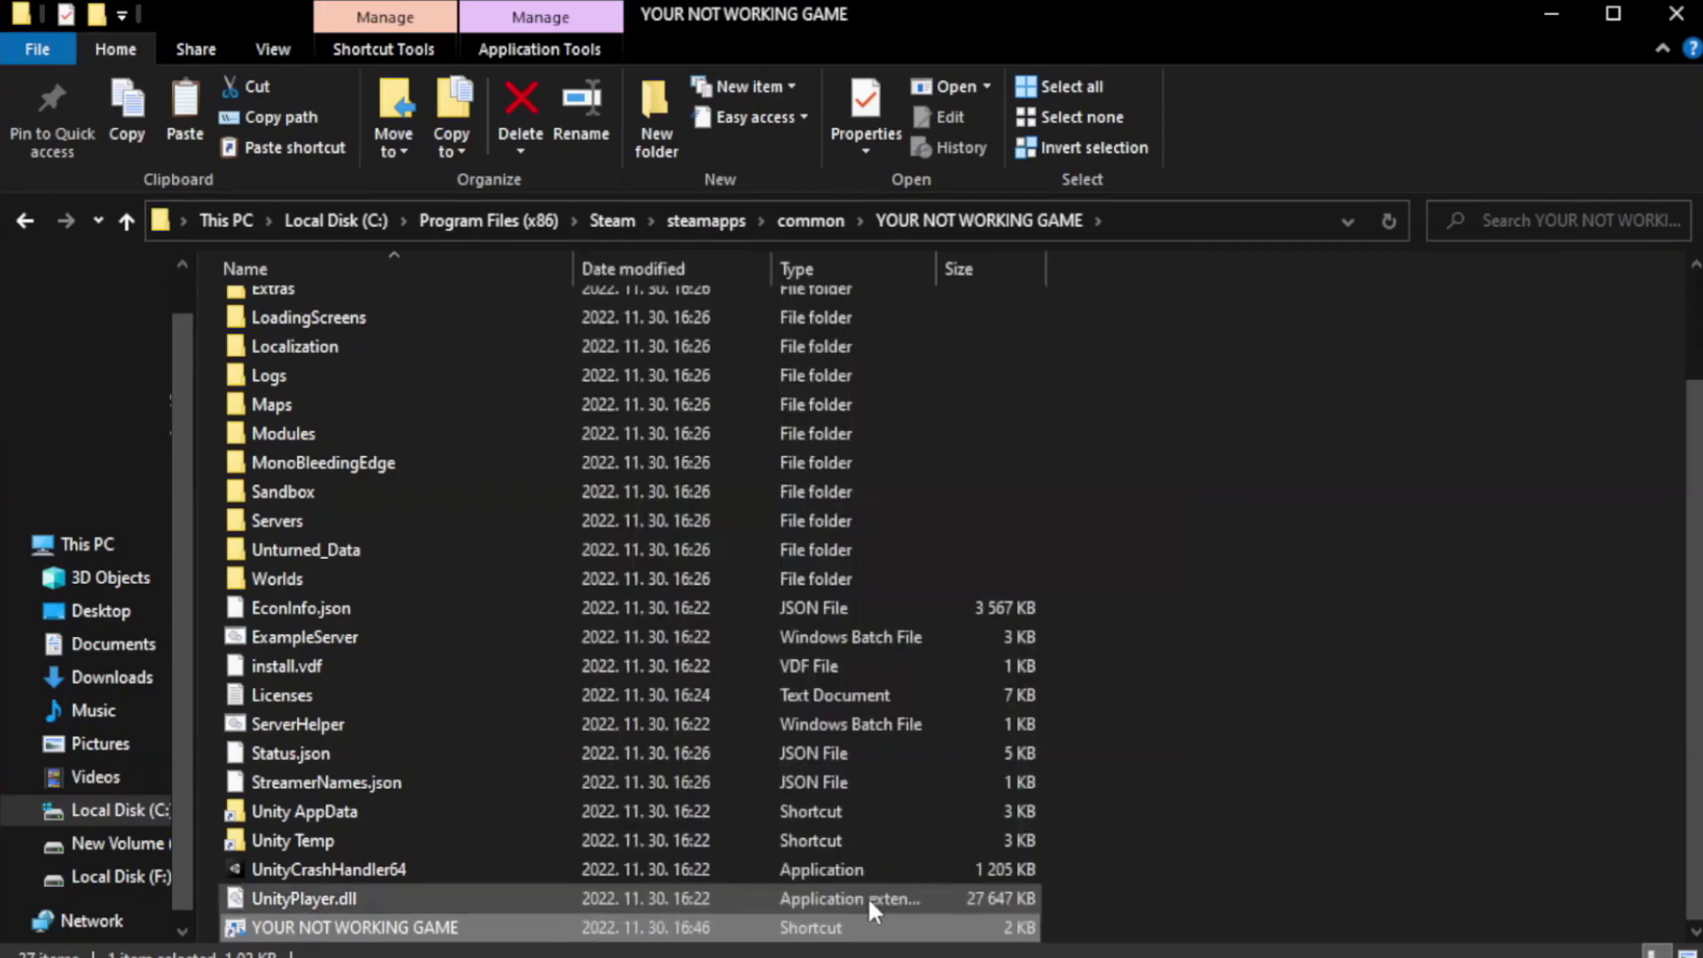
{"action": "left_click_drag", "start_coordinate": [852, 481], "coordinate": [857, 179]}
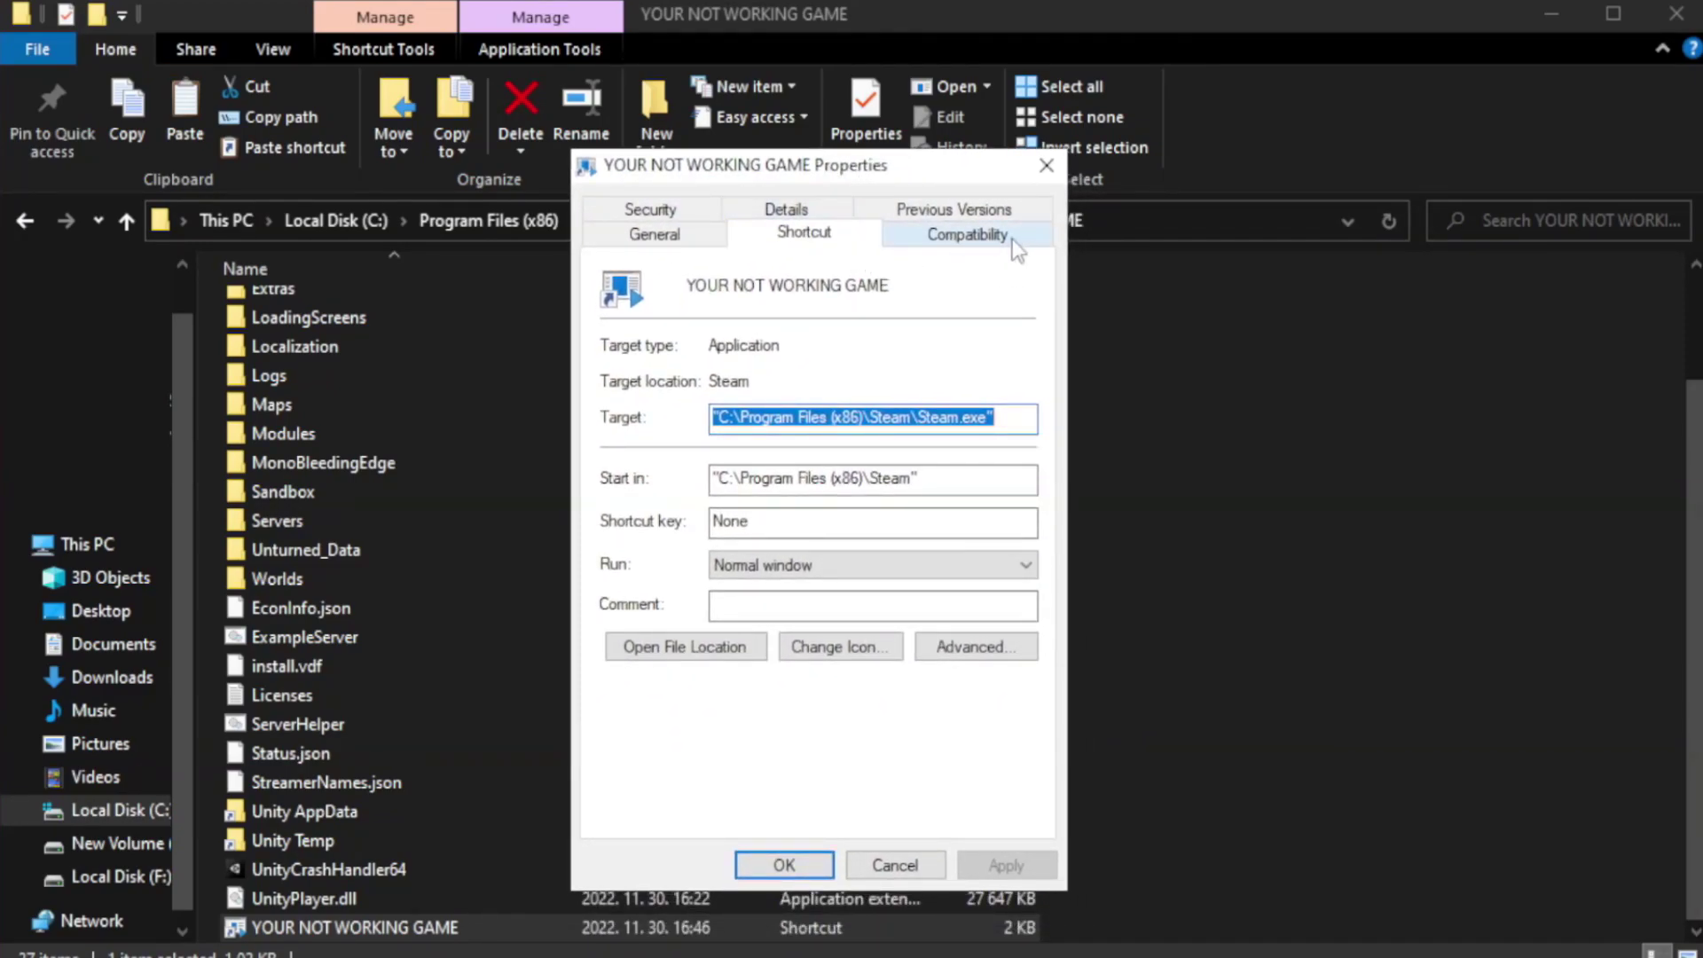
- Set the shortcut to Windows 8 compatibility mode, fullscreen optimizations disabled, run as administrator, and apply
{"action": "left_click", "coordinate": [958, 236]}
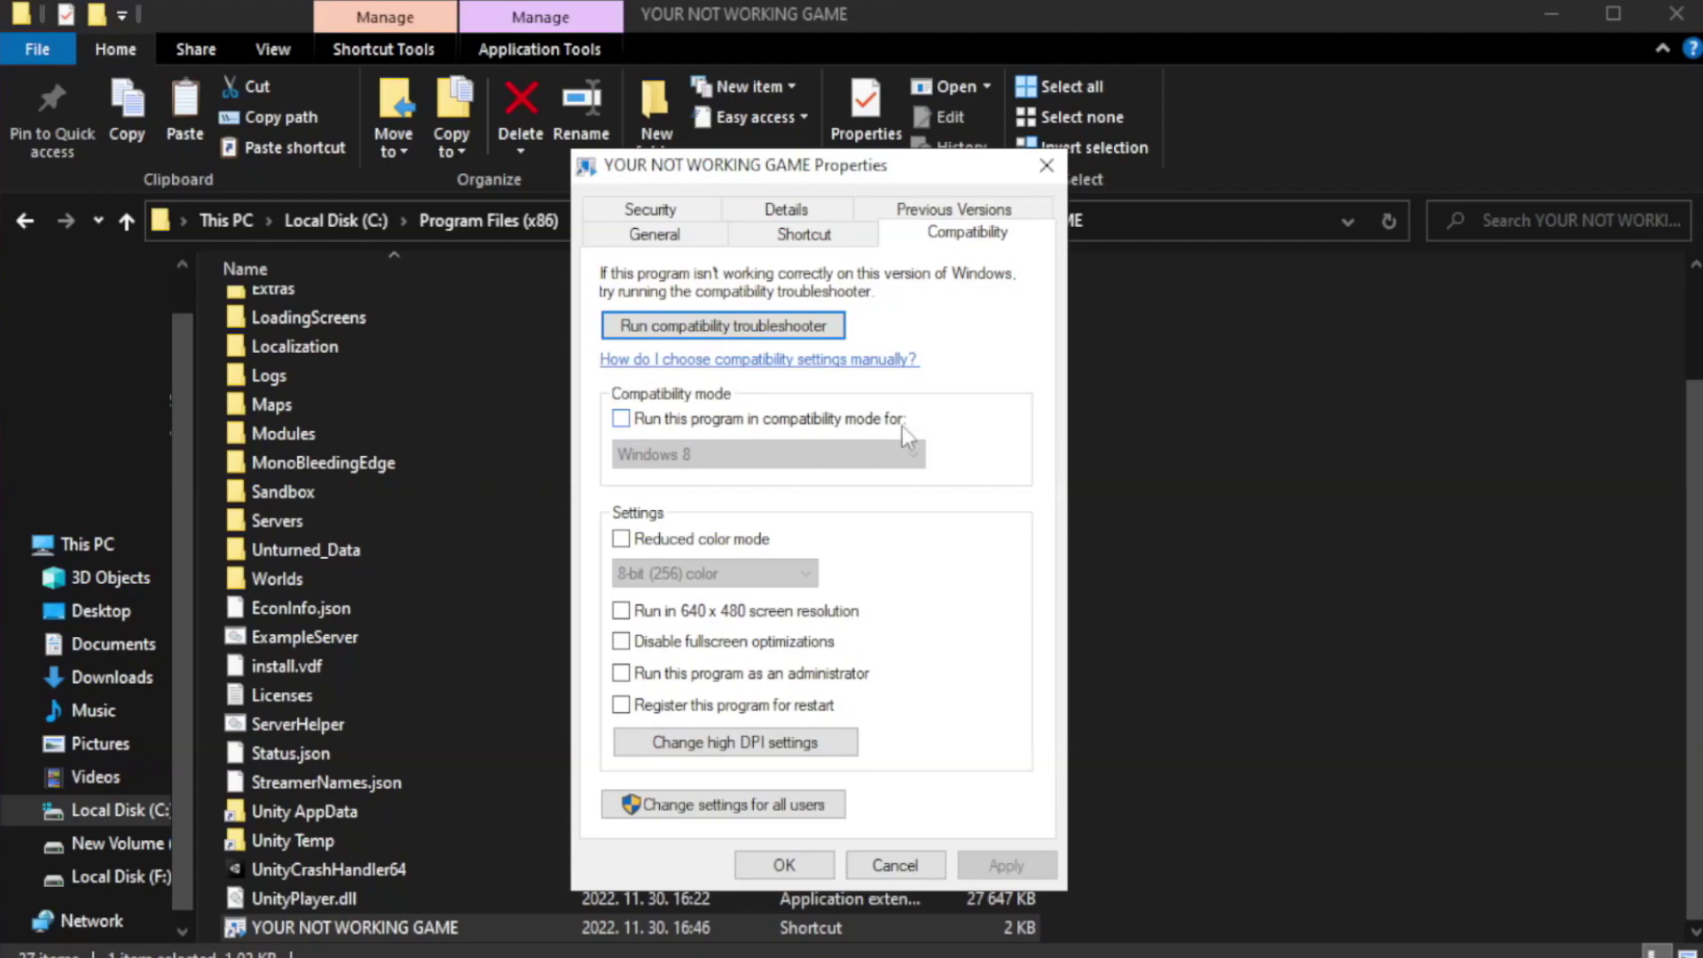
{"action": "left_click", "coordinate": [673, 419]}
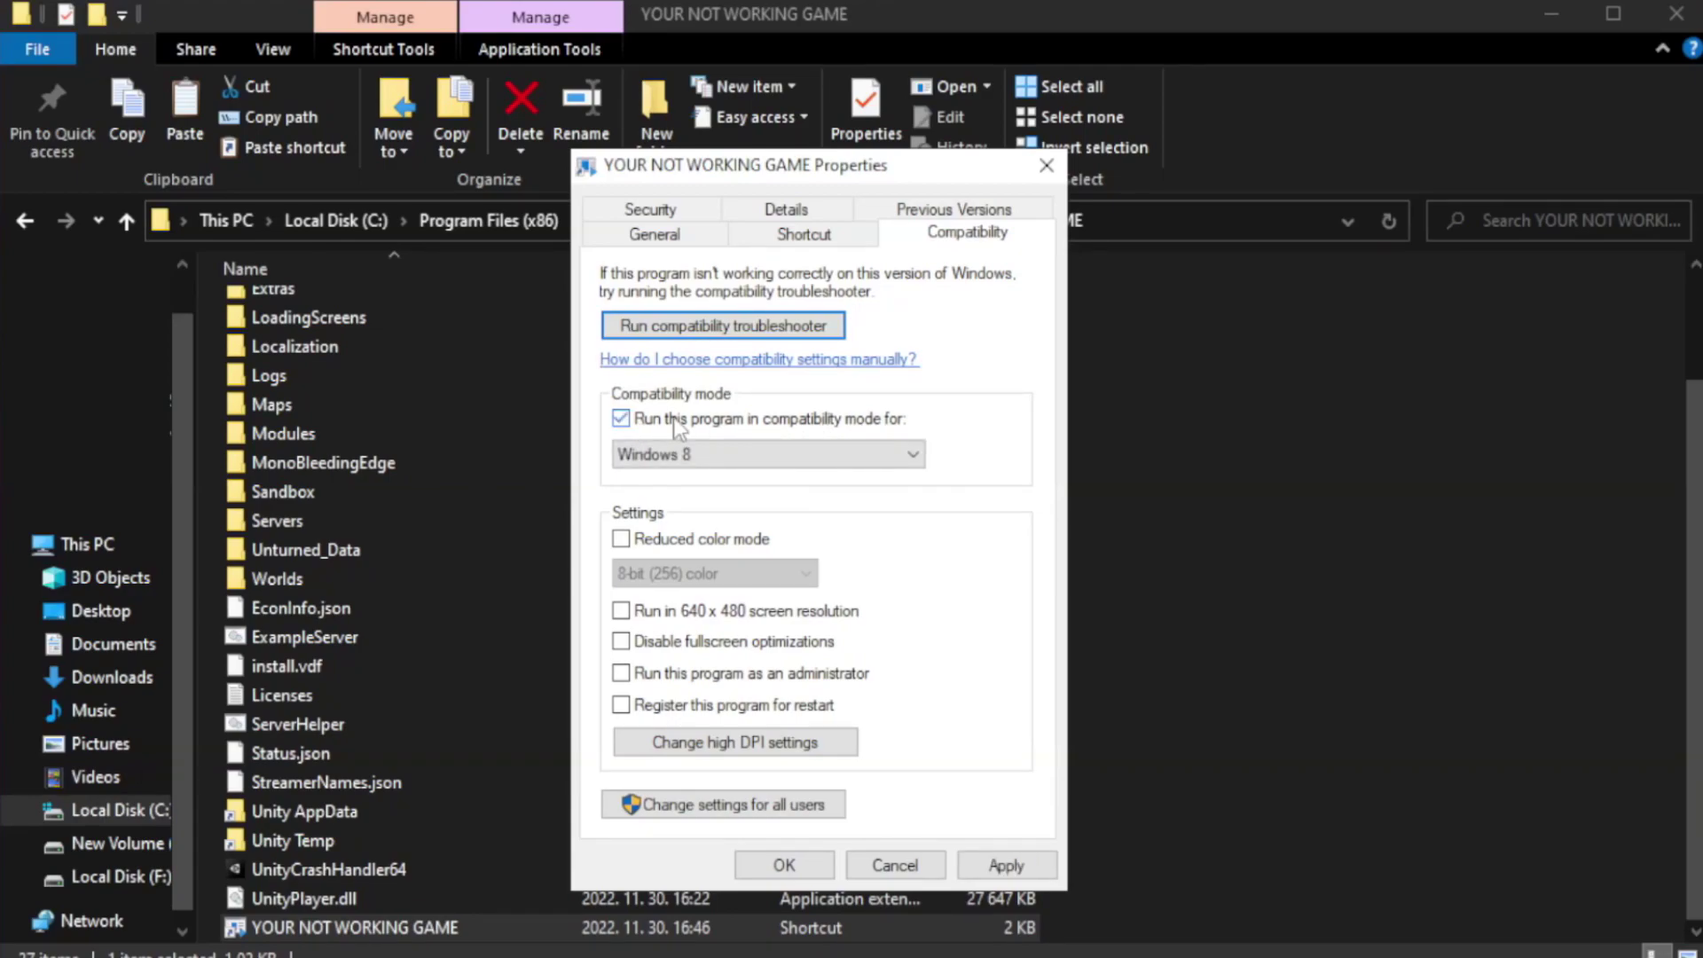
{"action": "left_click", "coordinate": [751, 448]}
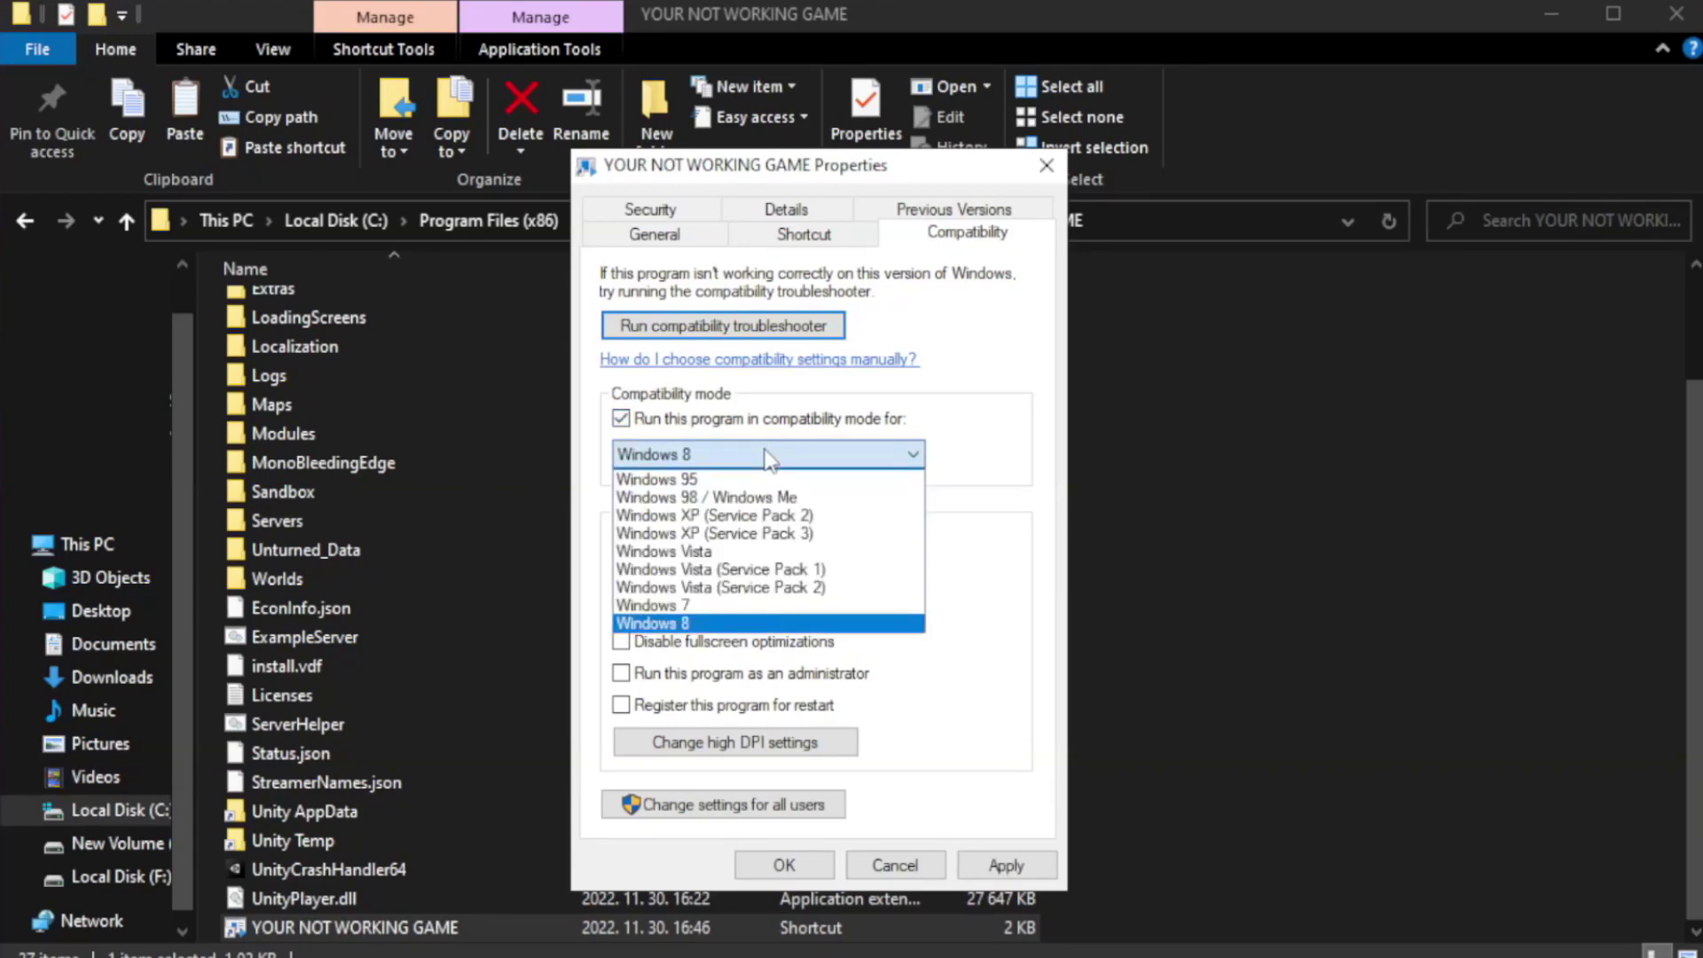
{"action": "left_click", "coordinate": [721, 624]}
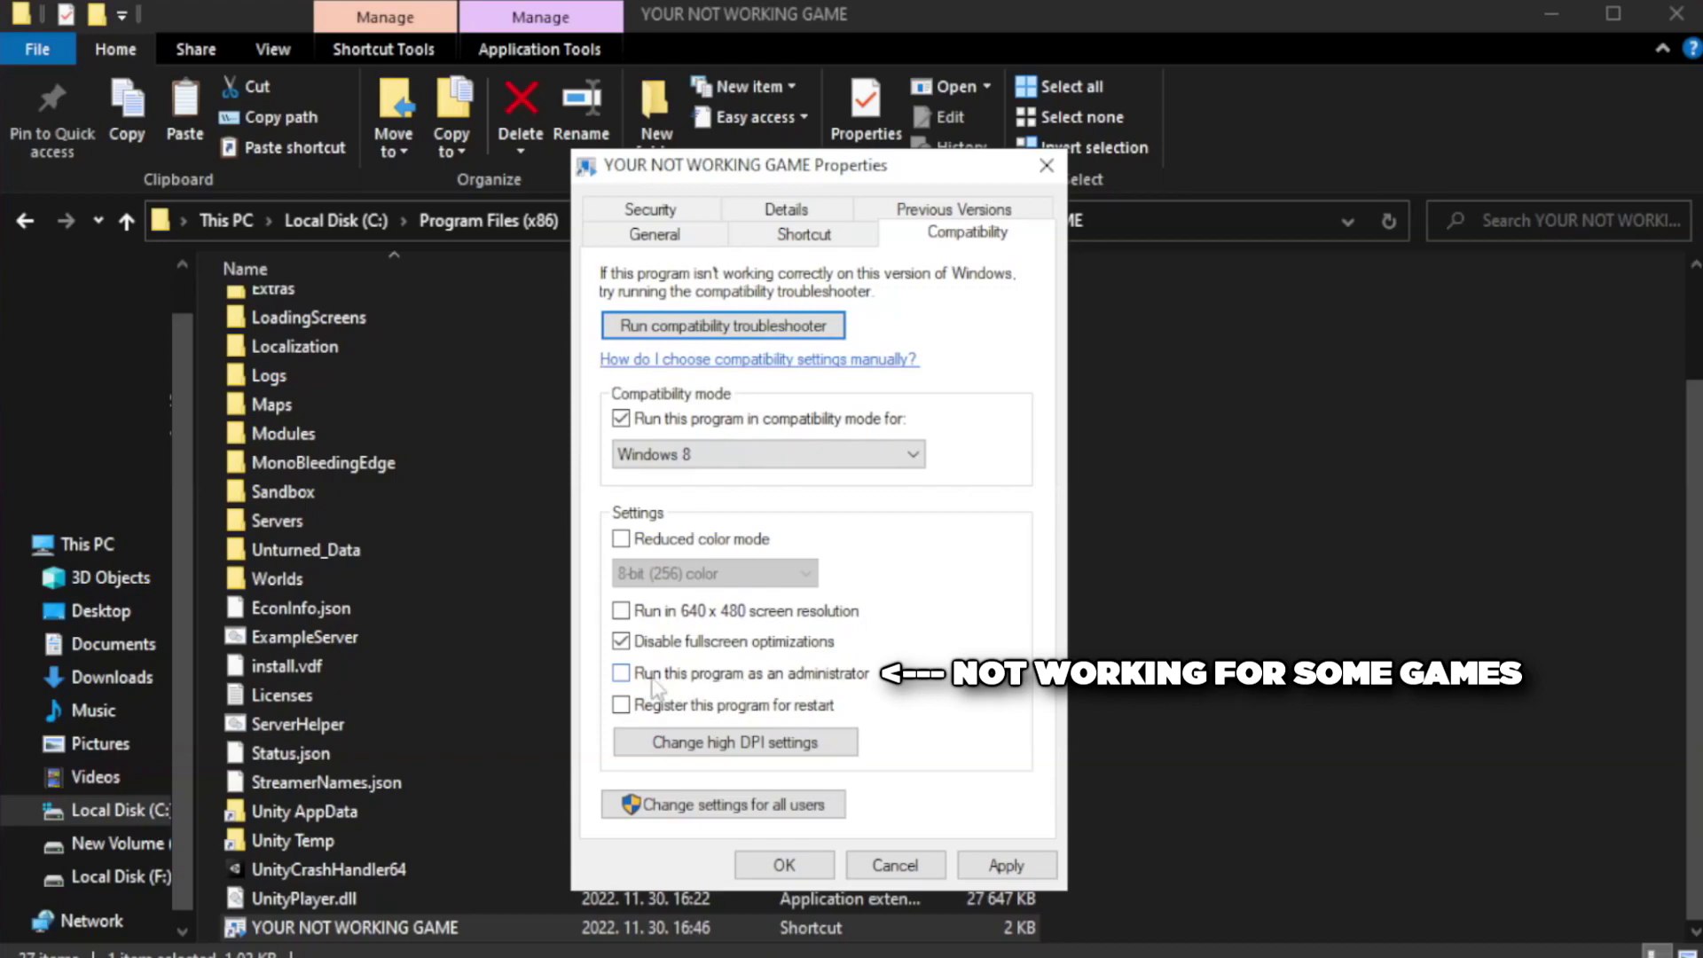
{"action": "left_click", "coordinate": [670, 685]}
{"action": "left_click", "coordinate": [1005, 865]}
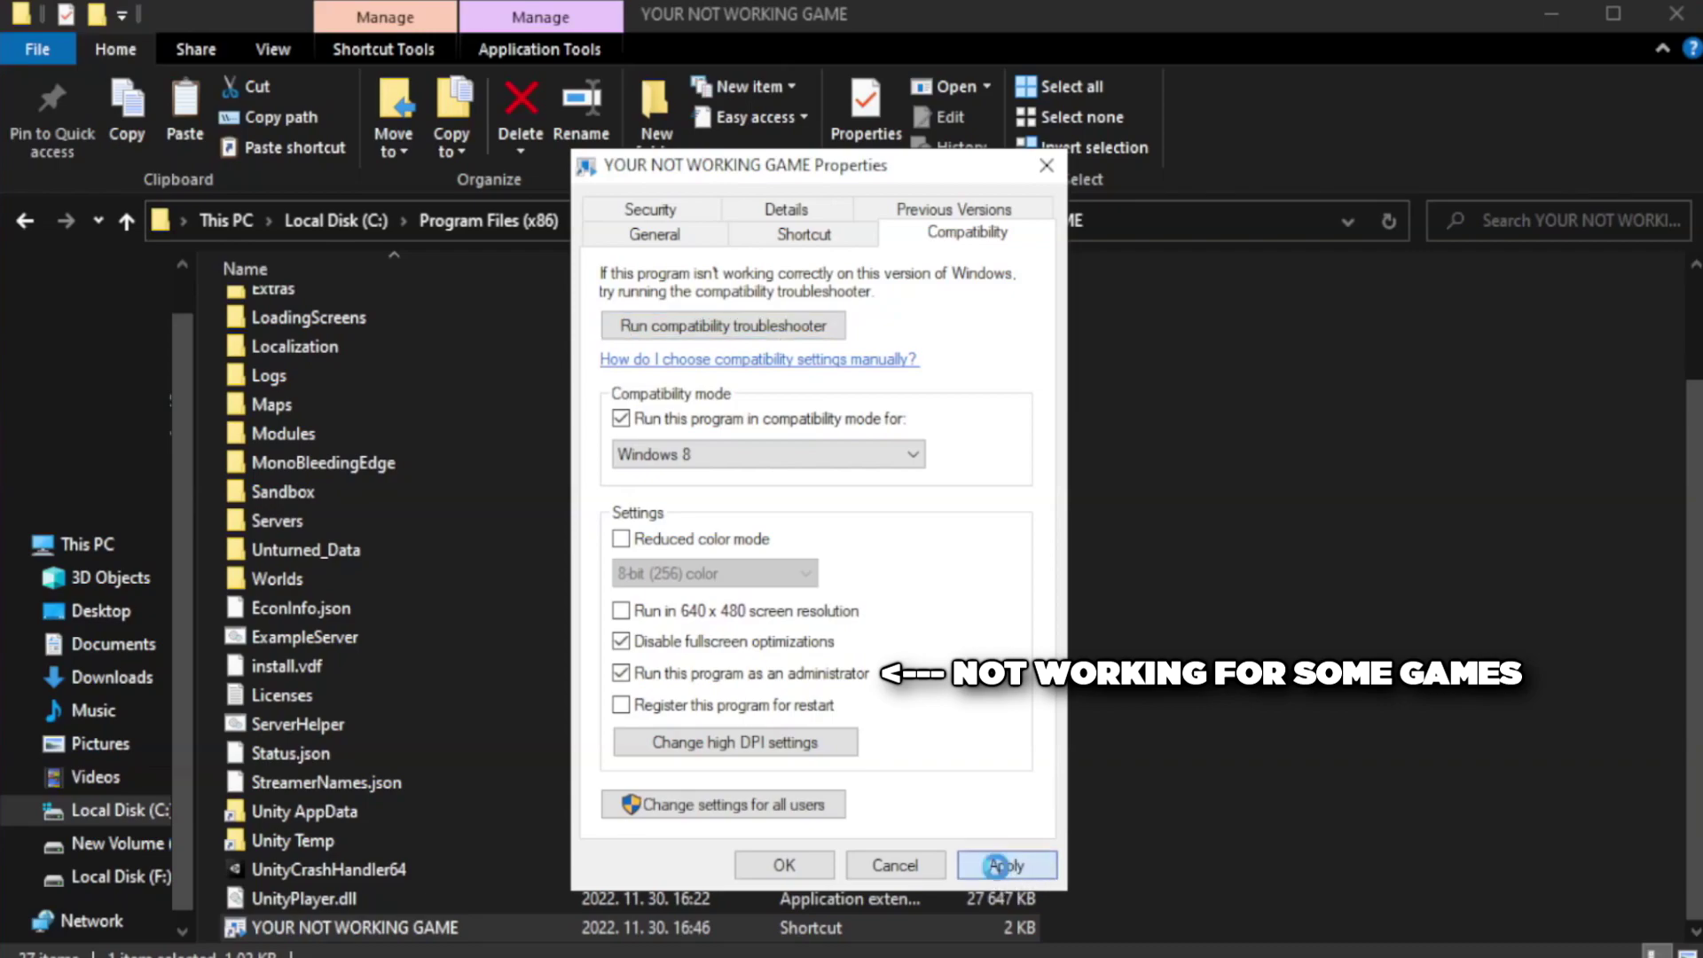
{"action": "left_click", "coordinate": [783, 867]}
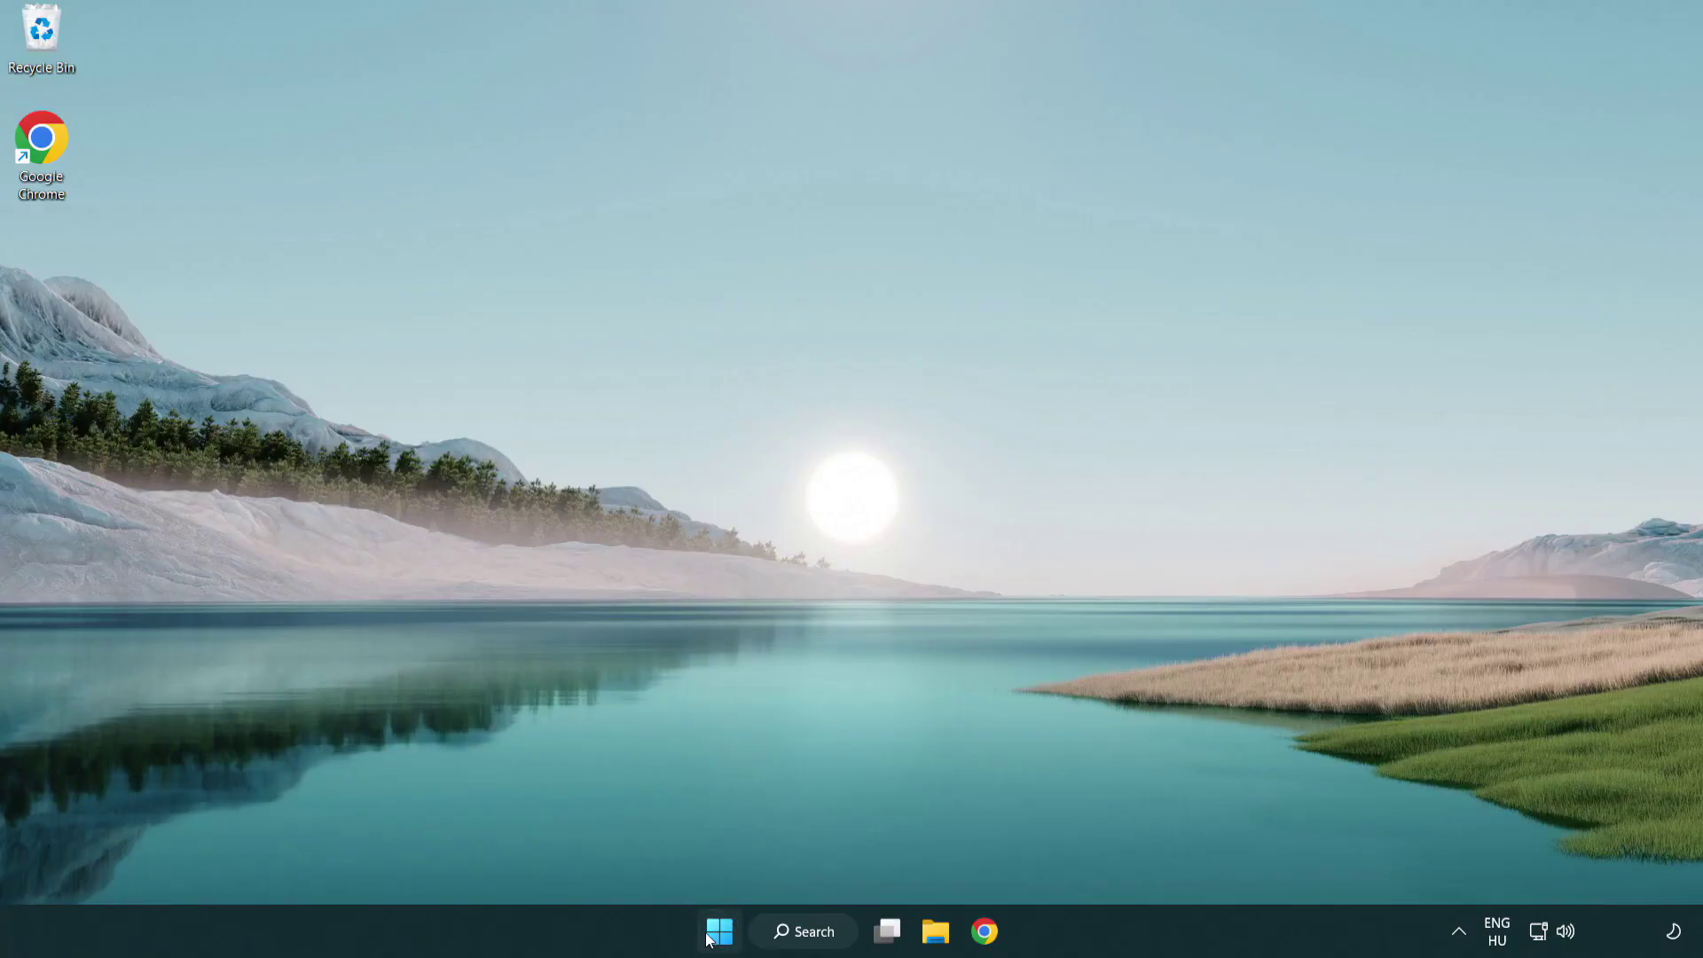
- Launch Task Manager from the Start button's right-click menu
{"action": "right_click", "coordinate": [720, 939]}
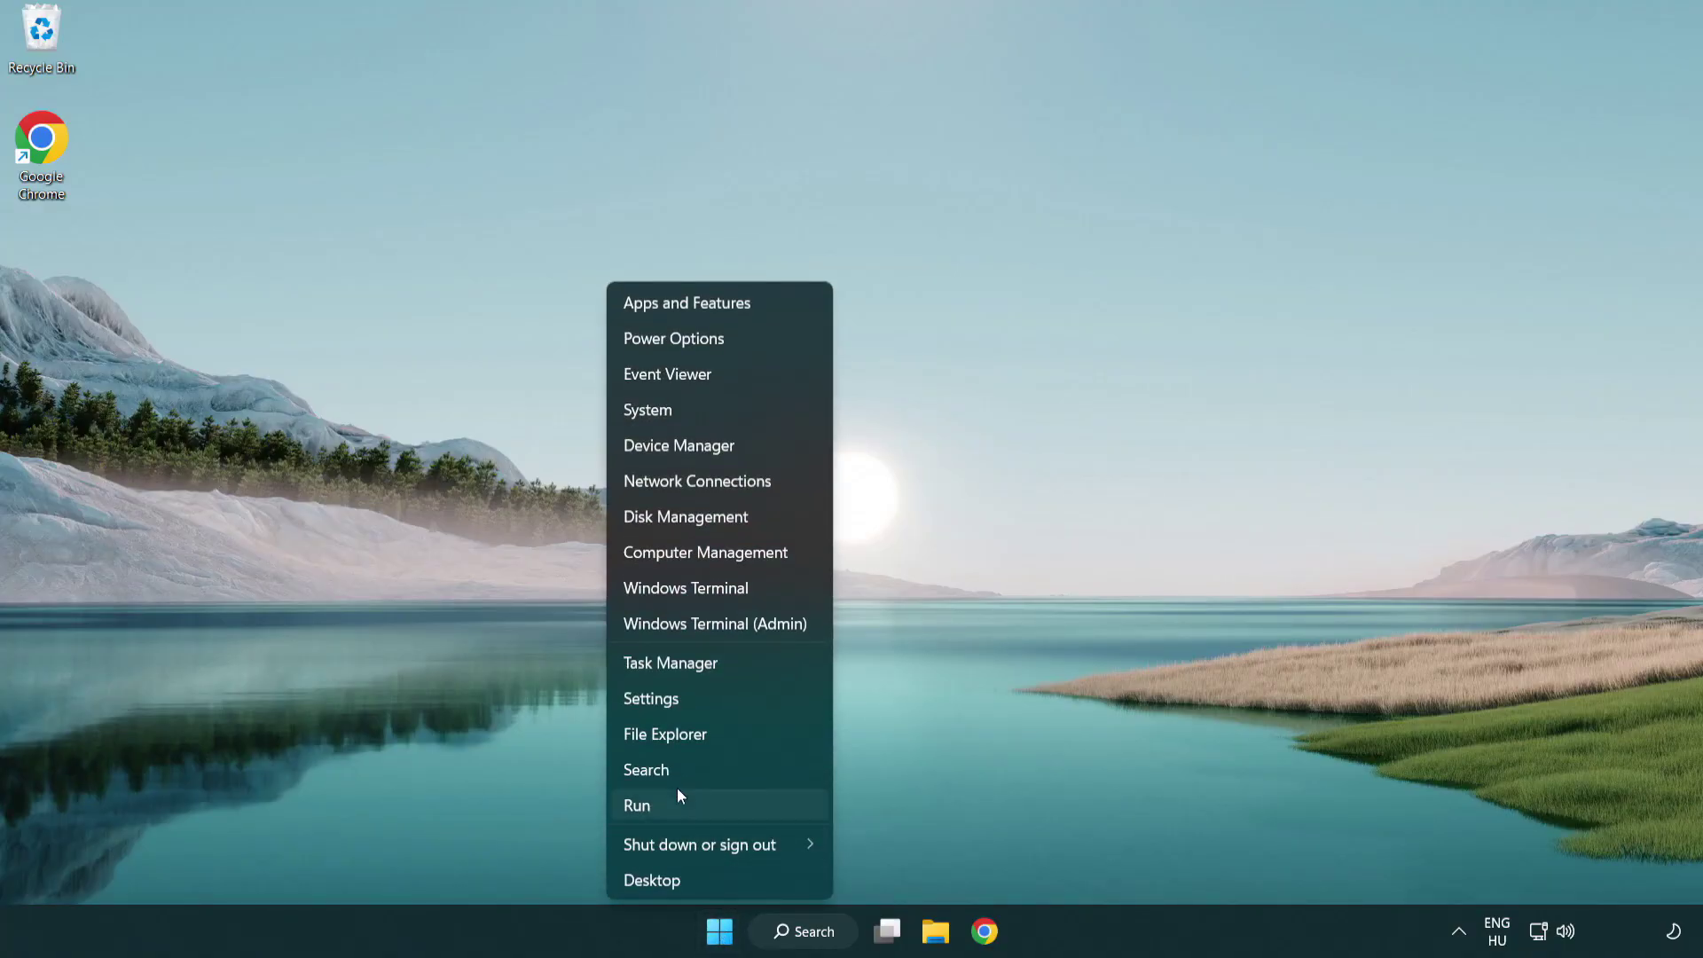
{"action": "left_click", "coordinate": [752, 670]}
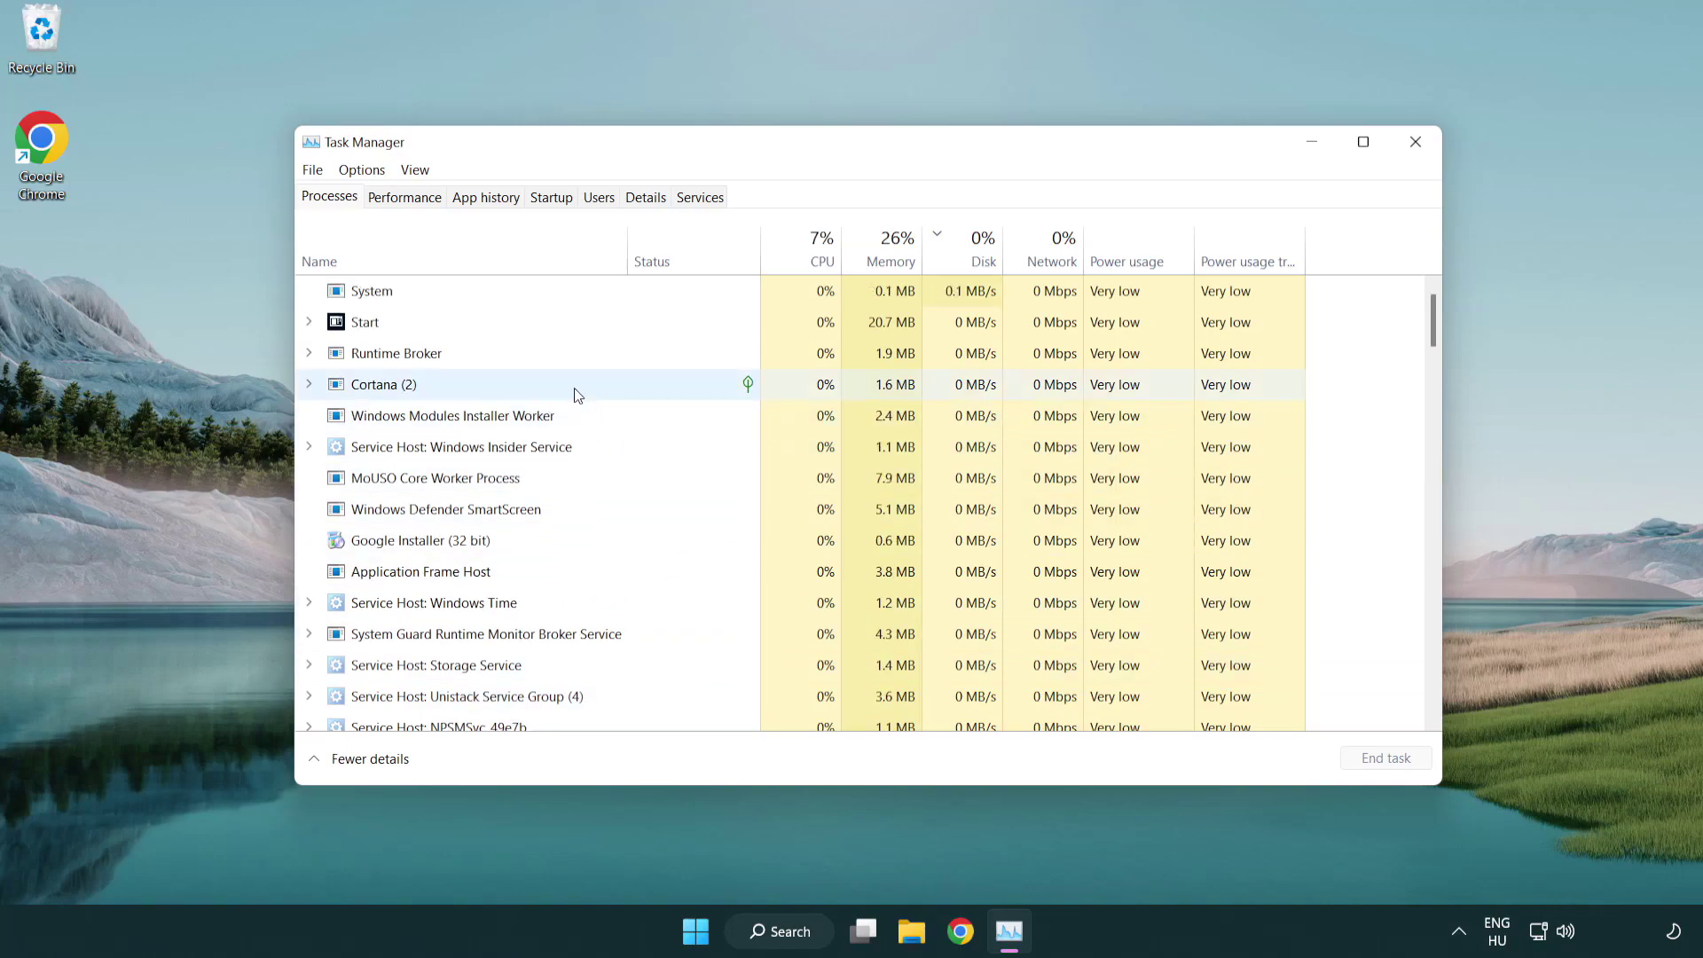
- Disable Terminal, Phone Link, Cortana and Windows Security notification in the Startup apps list
{"action": "left_click", "coordinate": [552, 198]}
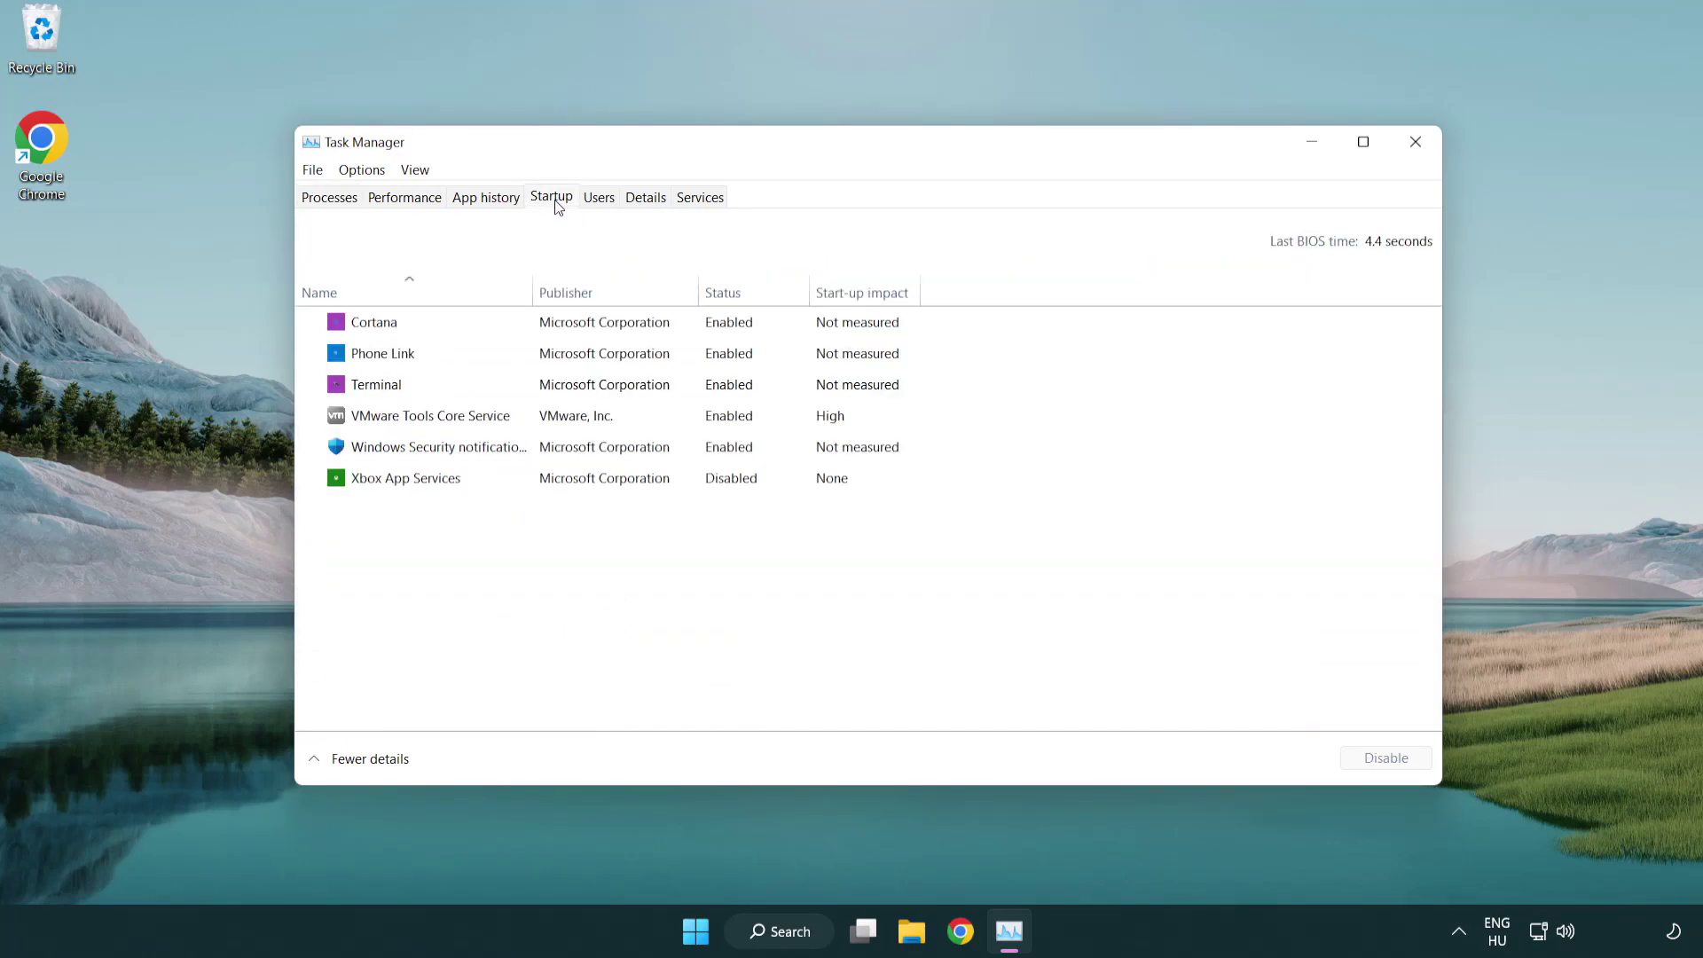
{"action": "left_click", "coordinate": [558, 388]}
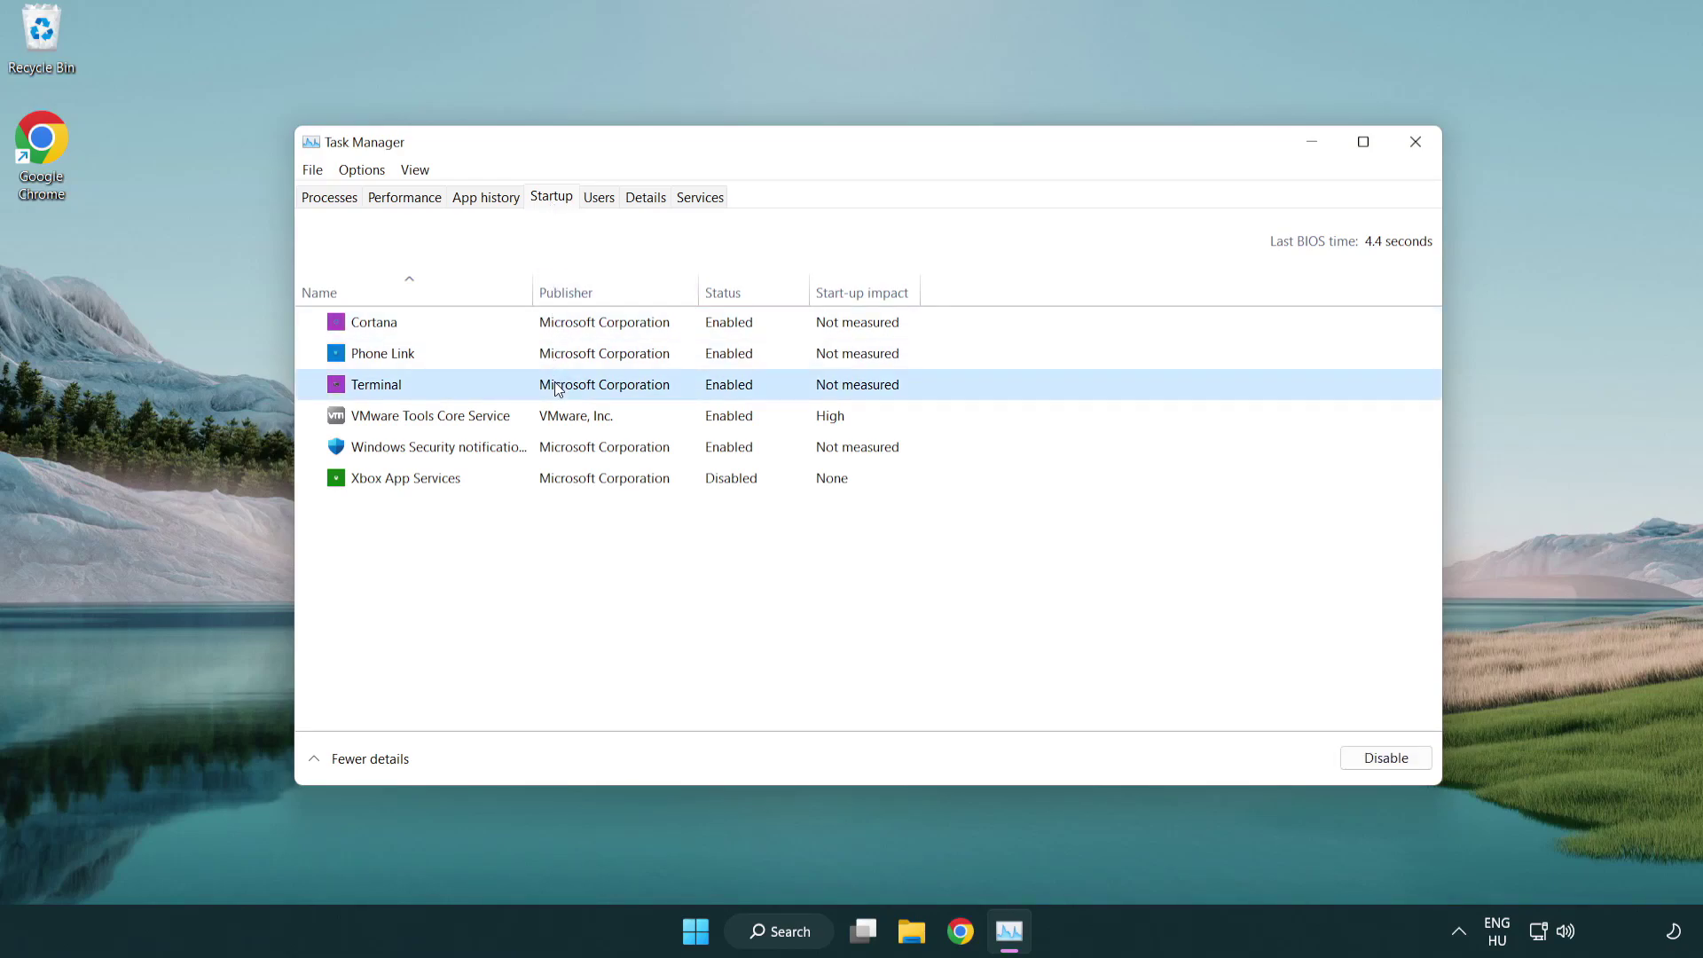
{"action": "left_click", "coordinate": [1353, 758]}
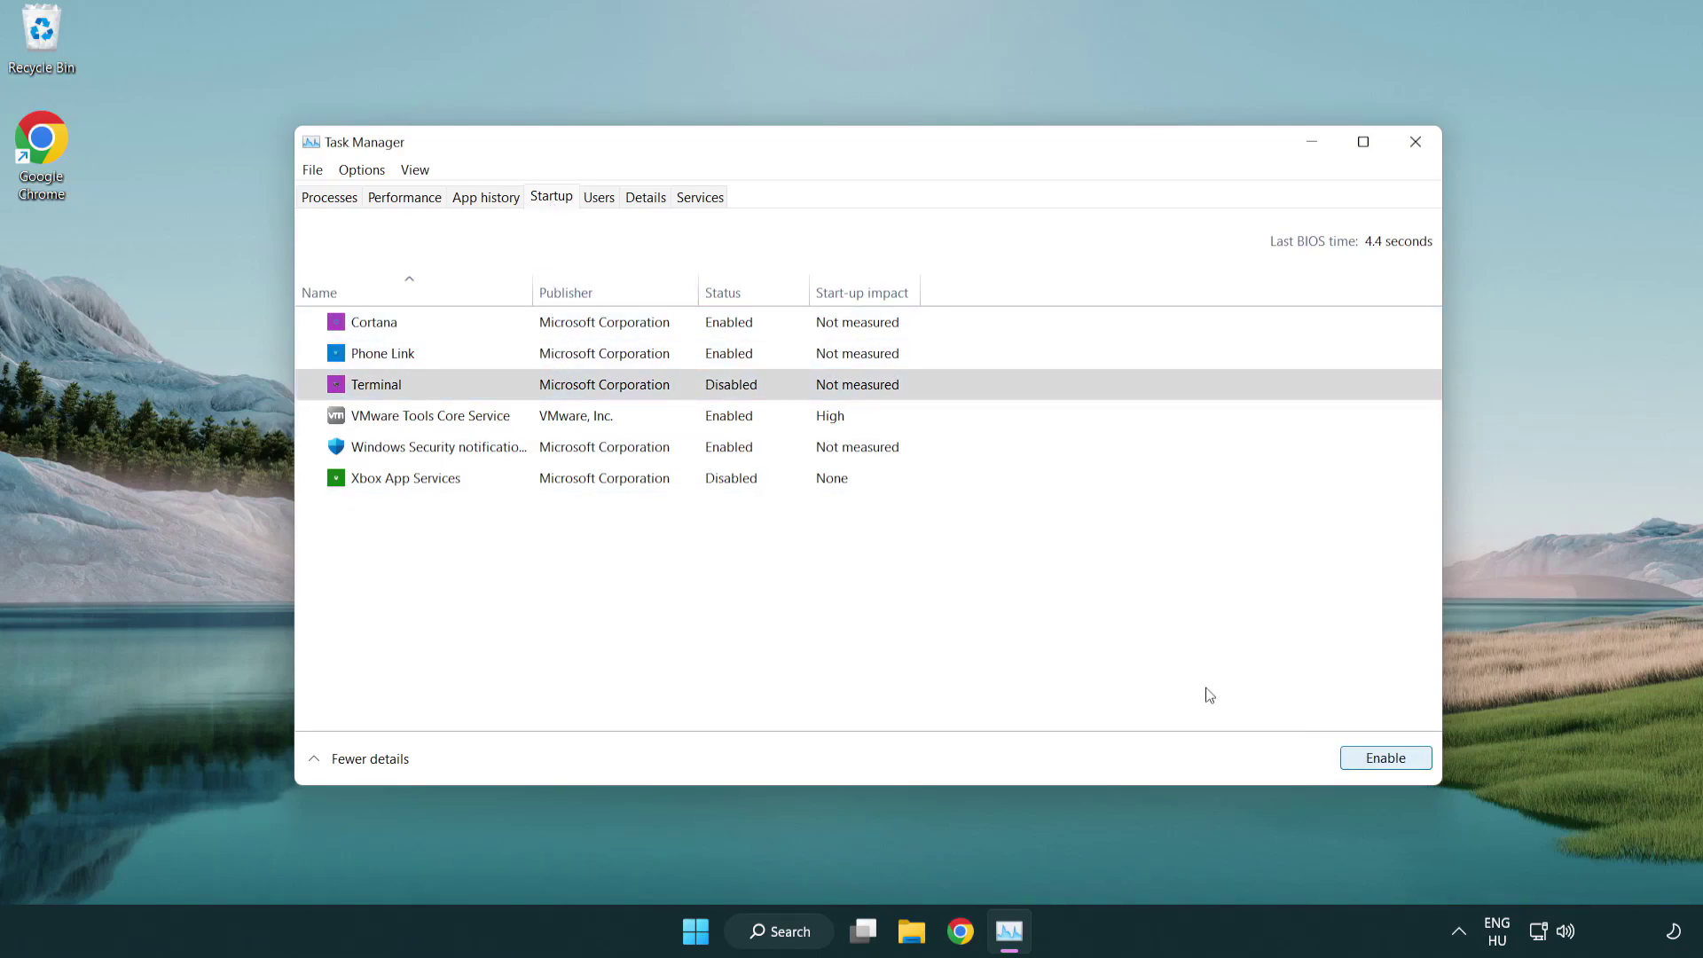
{"action": "left_click", "coordinate": [708, 358]}
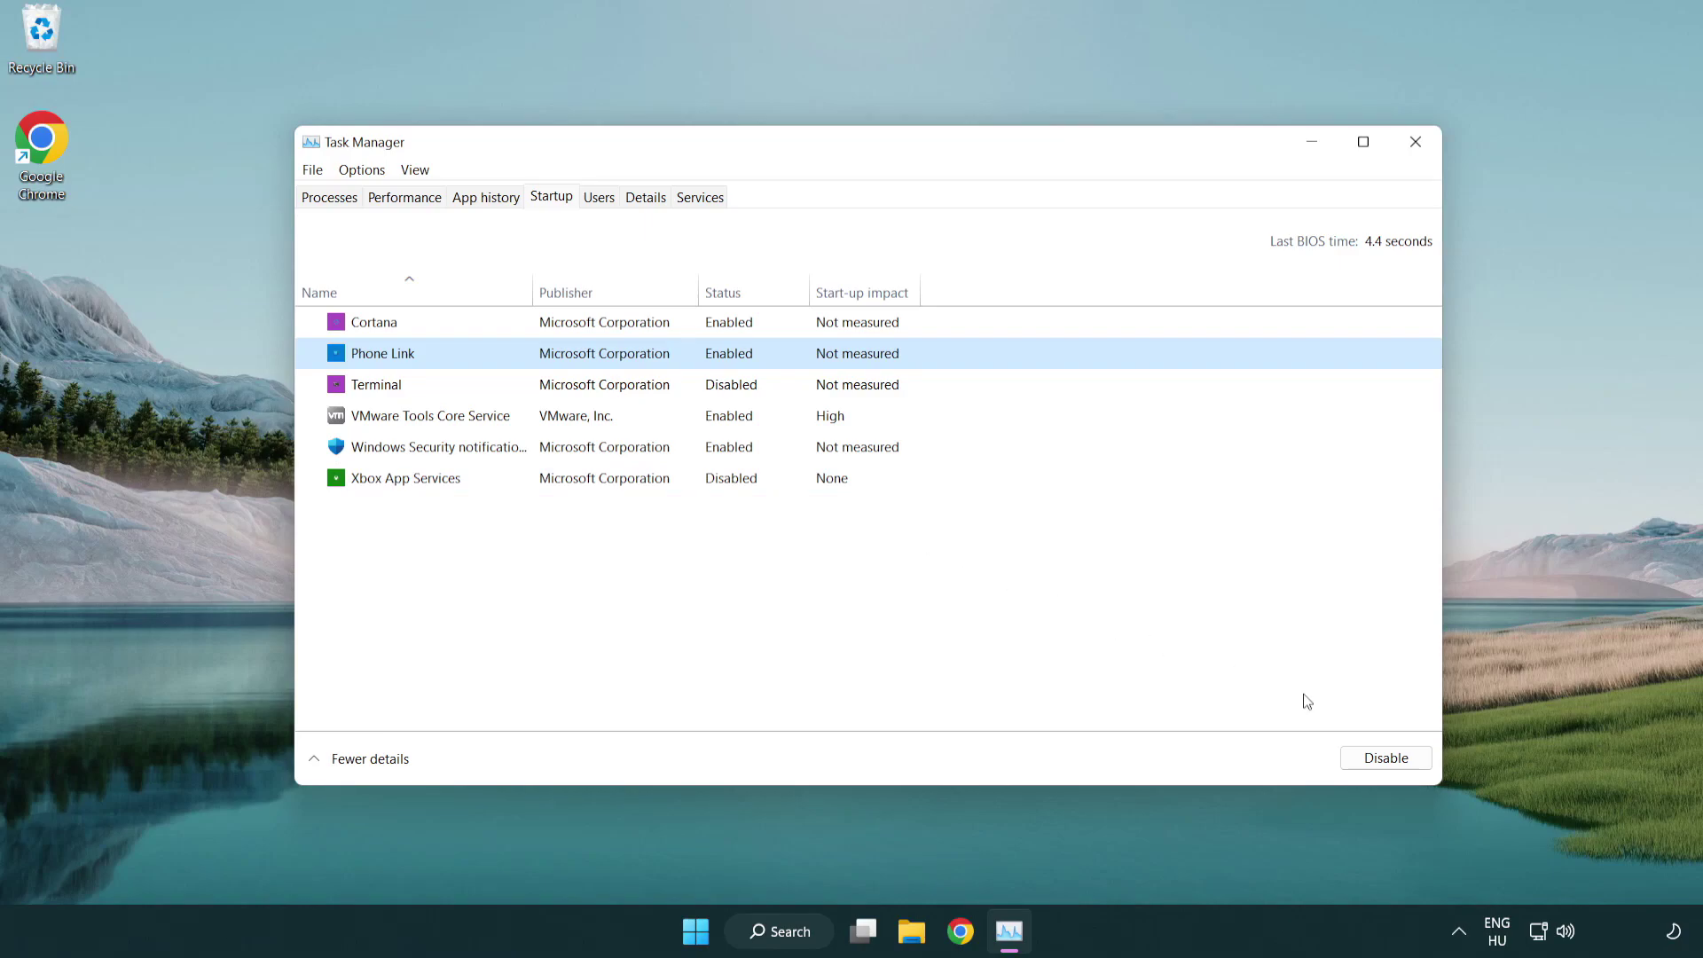
{"action": "left_click", "coordinate": [1386, 758]}
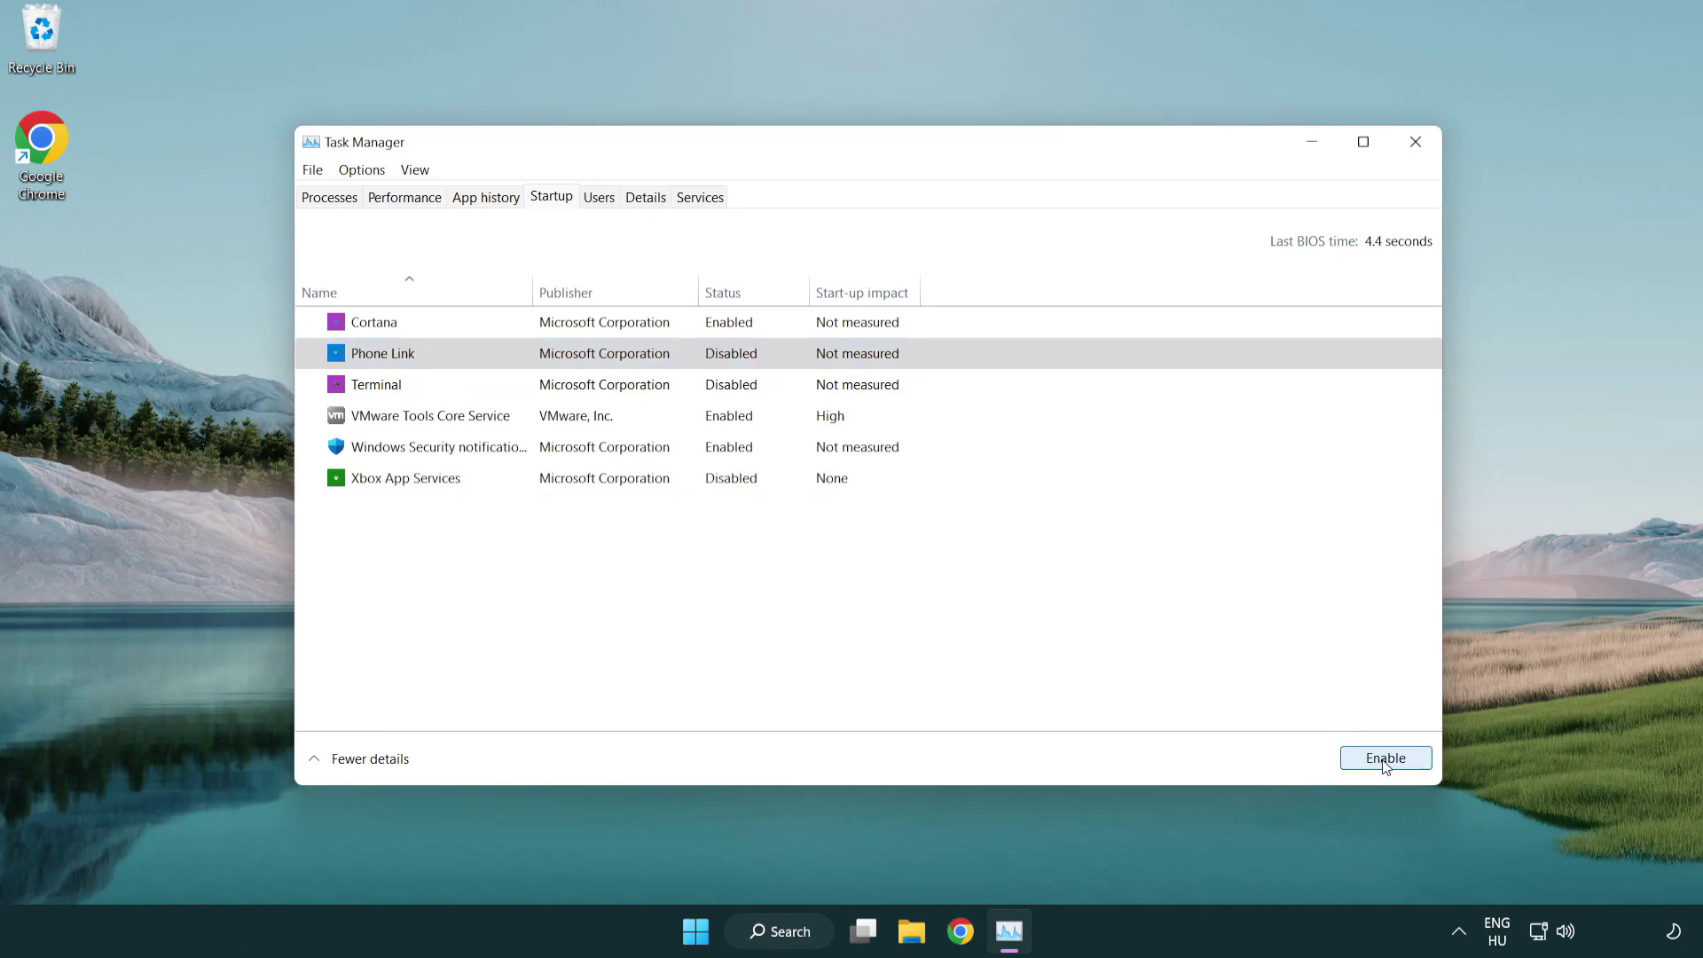
{"action": "left_click", "coordinate": [609, 332]}
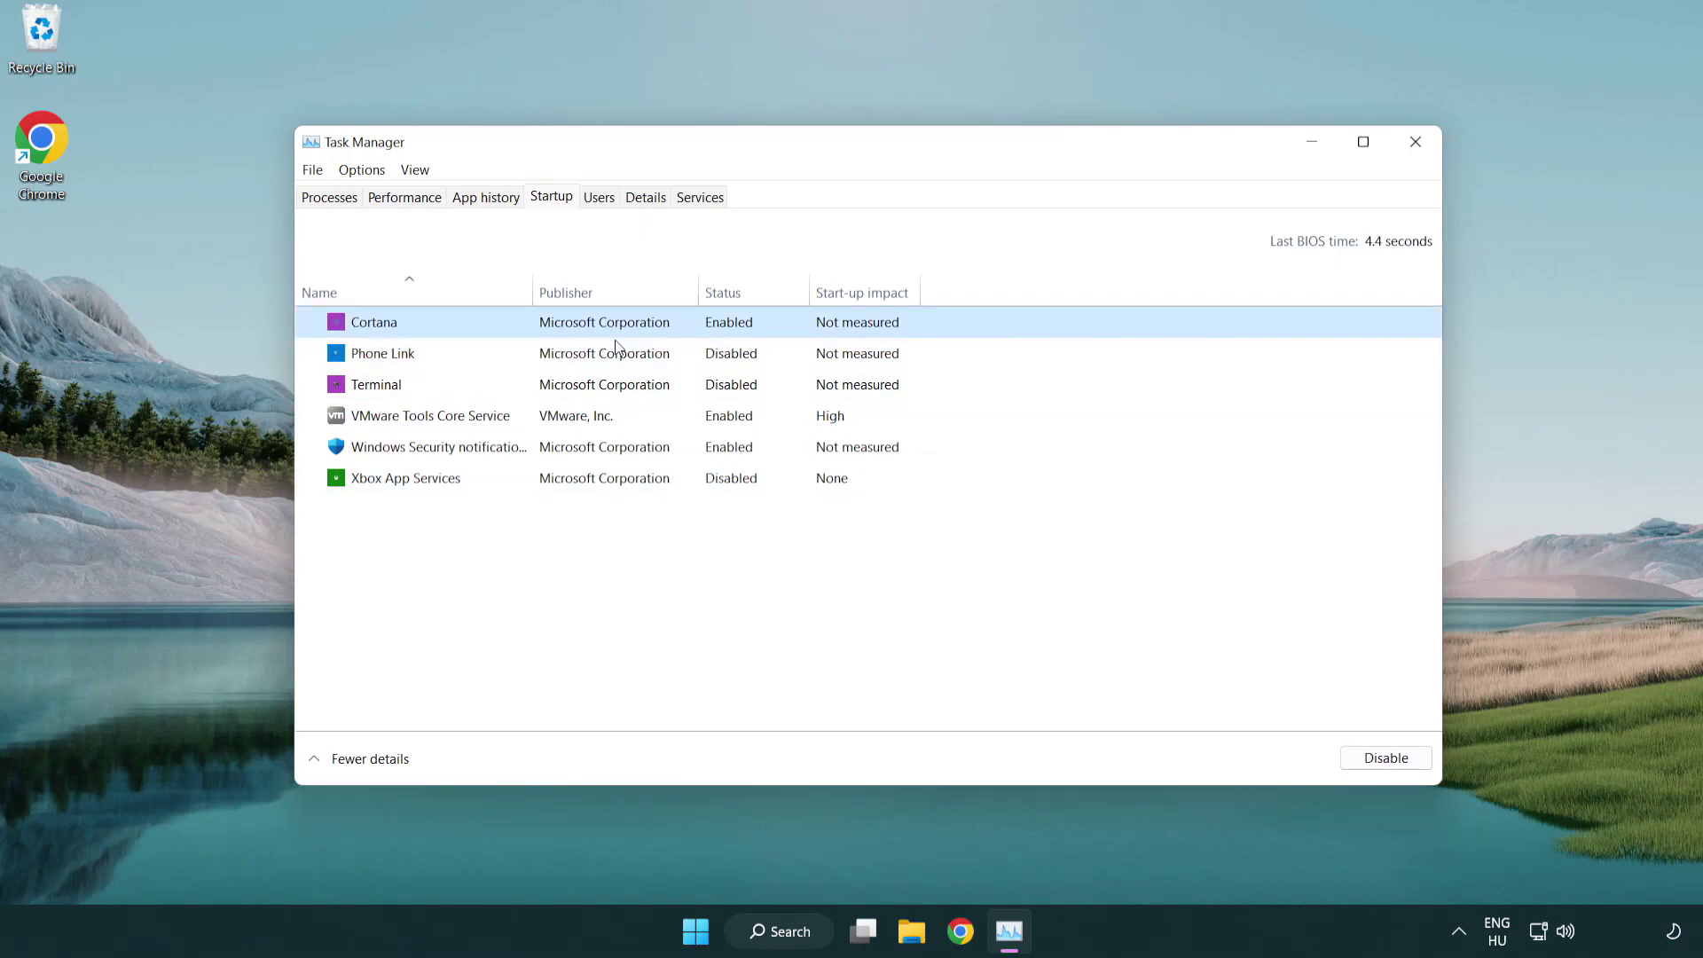
{"action": "left_click", "coordinate": [1353, 756]}
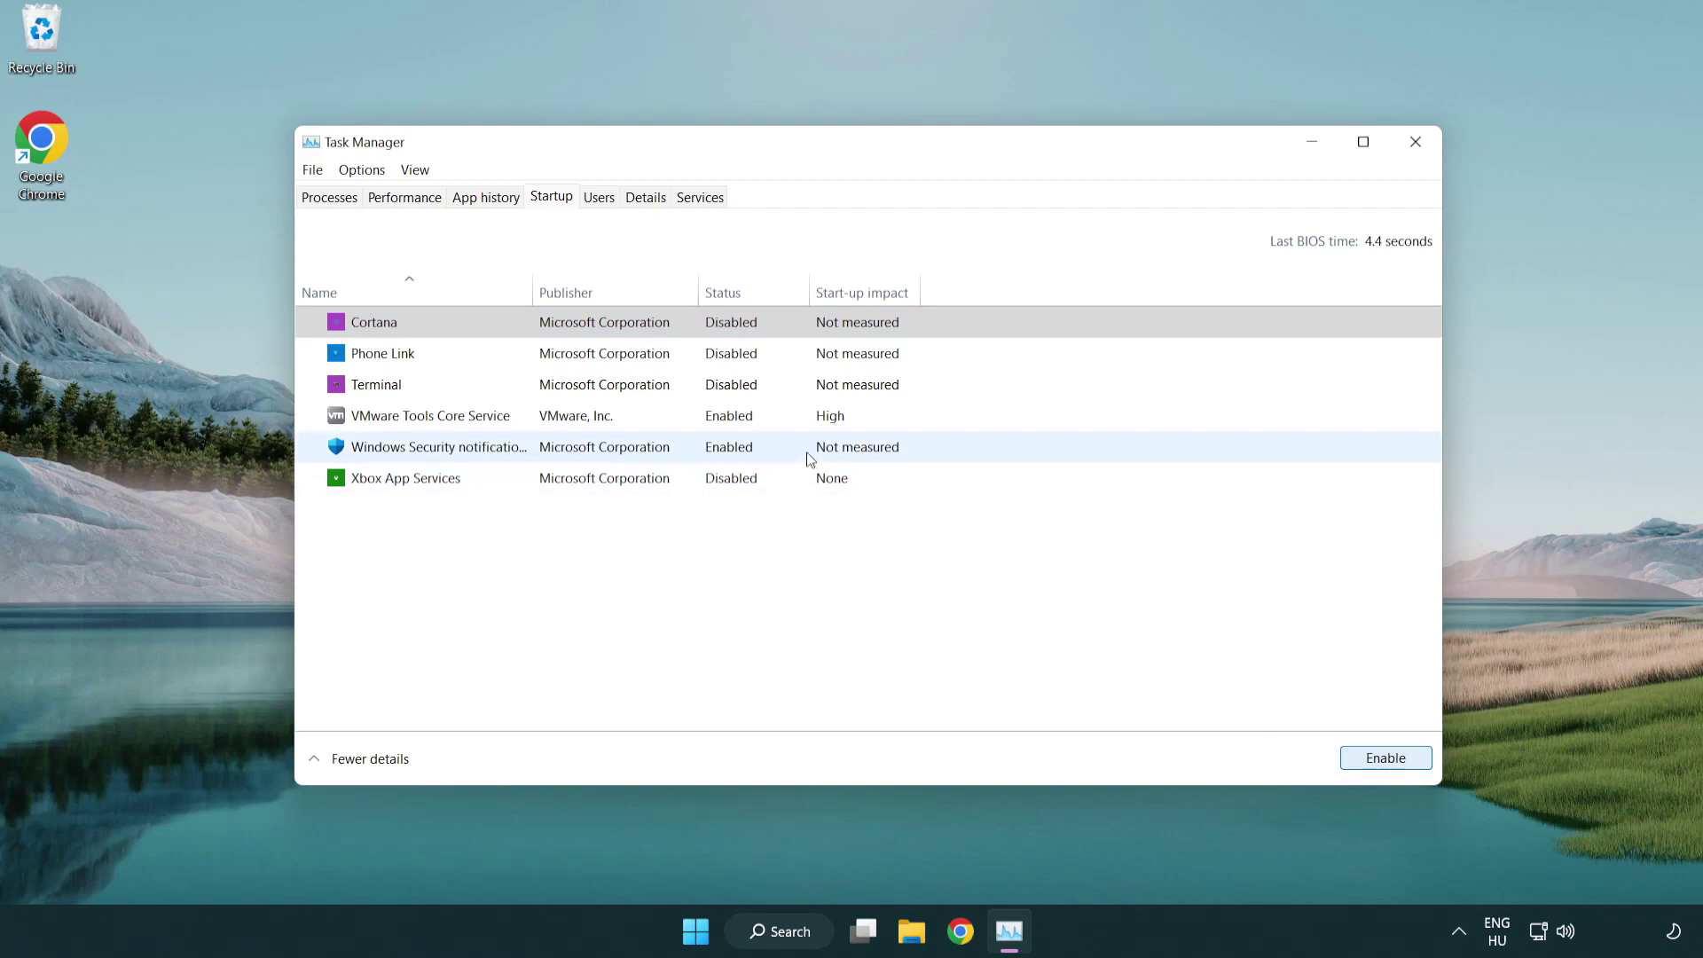
{"action": "left_click", "coordinate": [807, 451]}
{"action": "left_click", "coordinate": [1345, 755]}
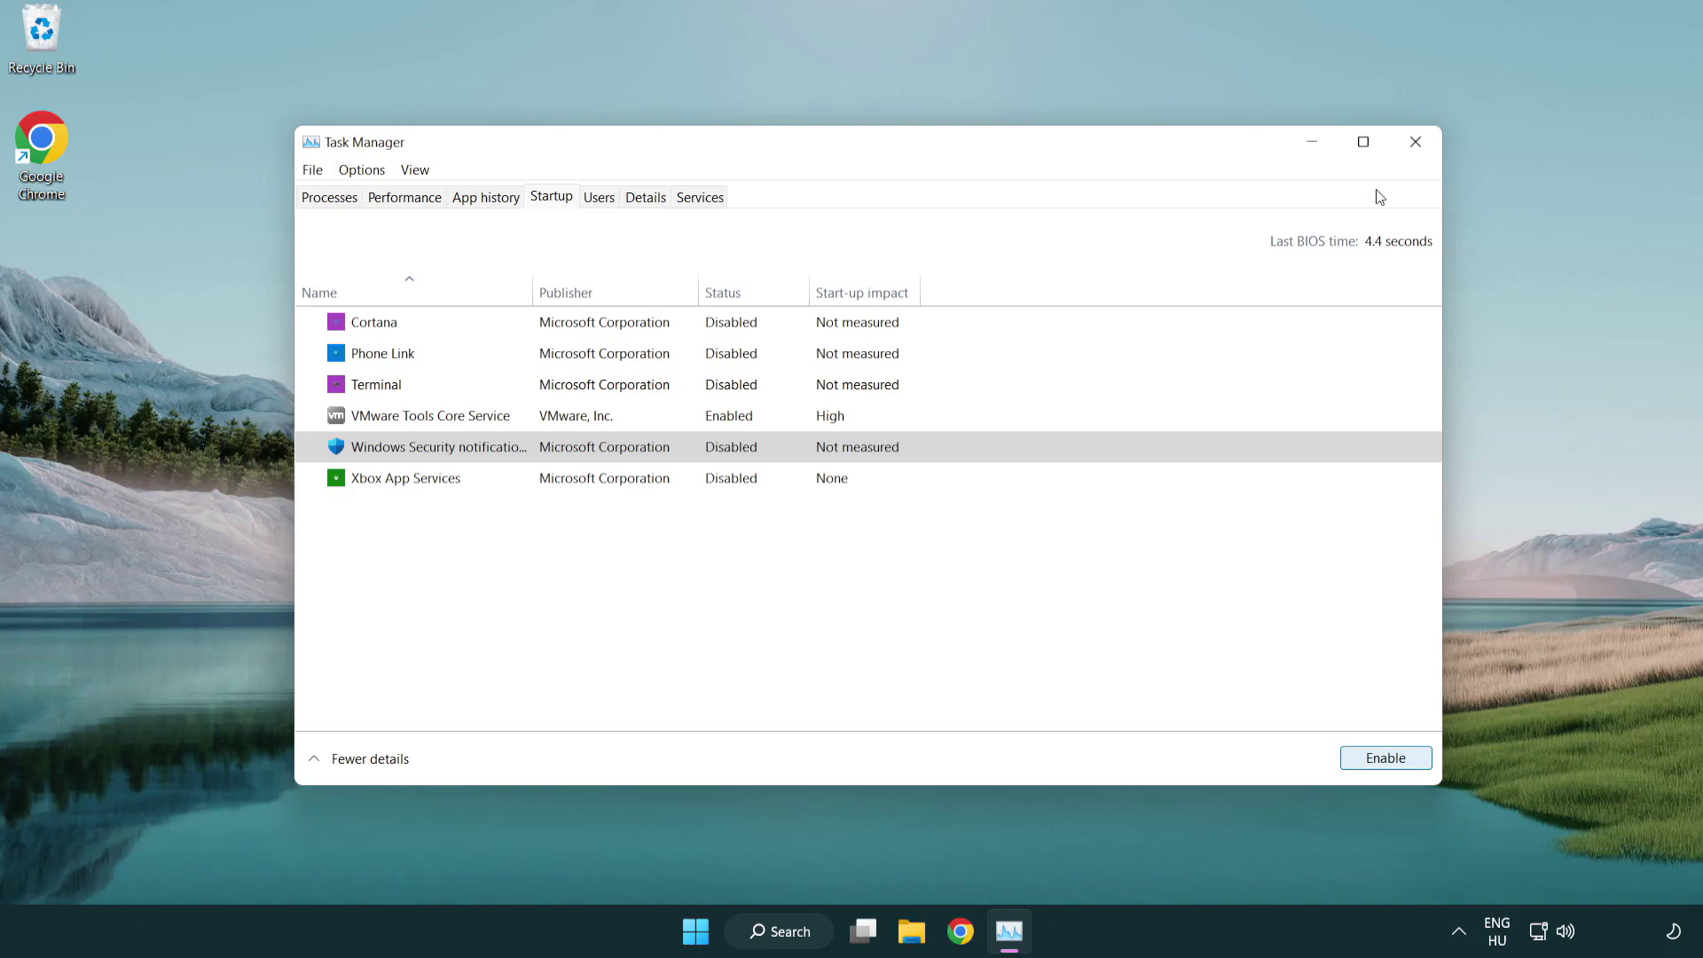
- Close Task Manager and run Command Prompt as administrator from a 'cmd' search
{"action": "left_click", "coordinate": [1419, 152]}
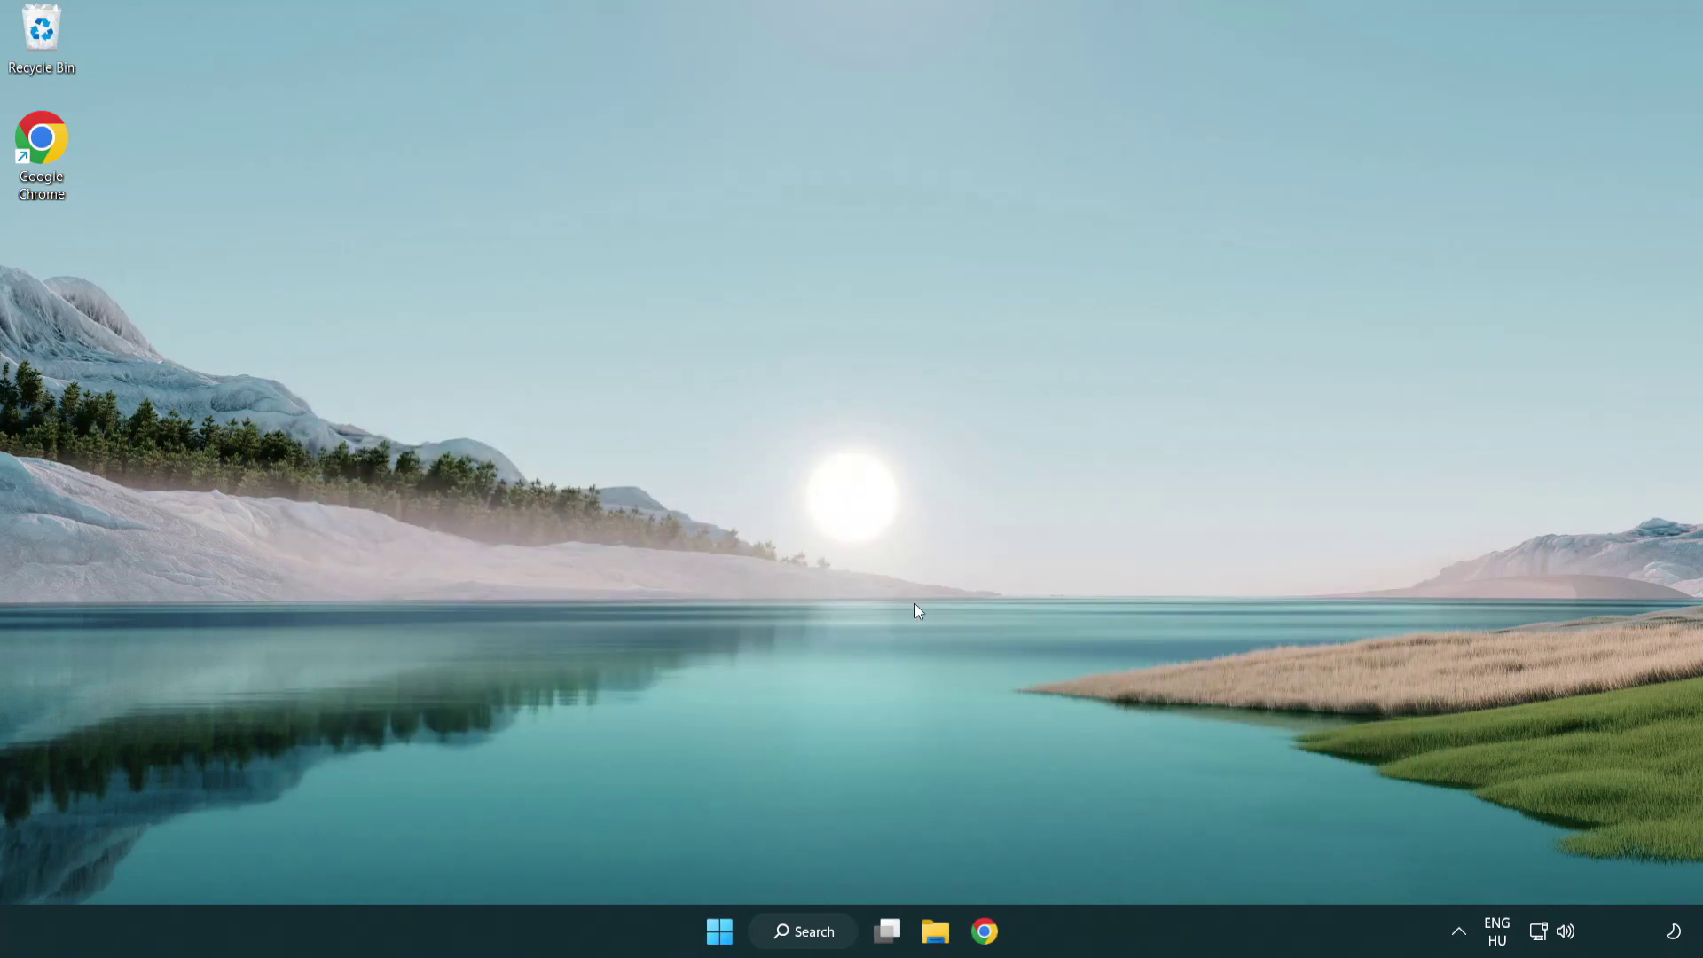
{"action": "left_click", "coordinate": [798, 932]}
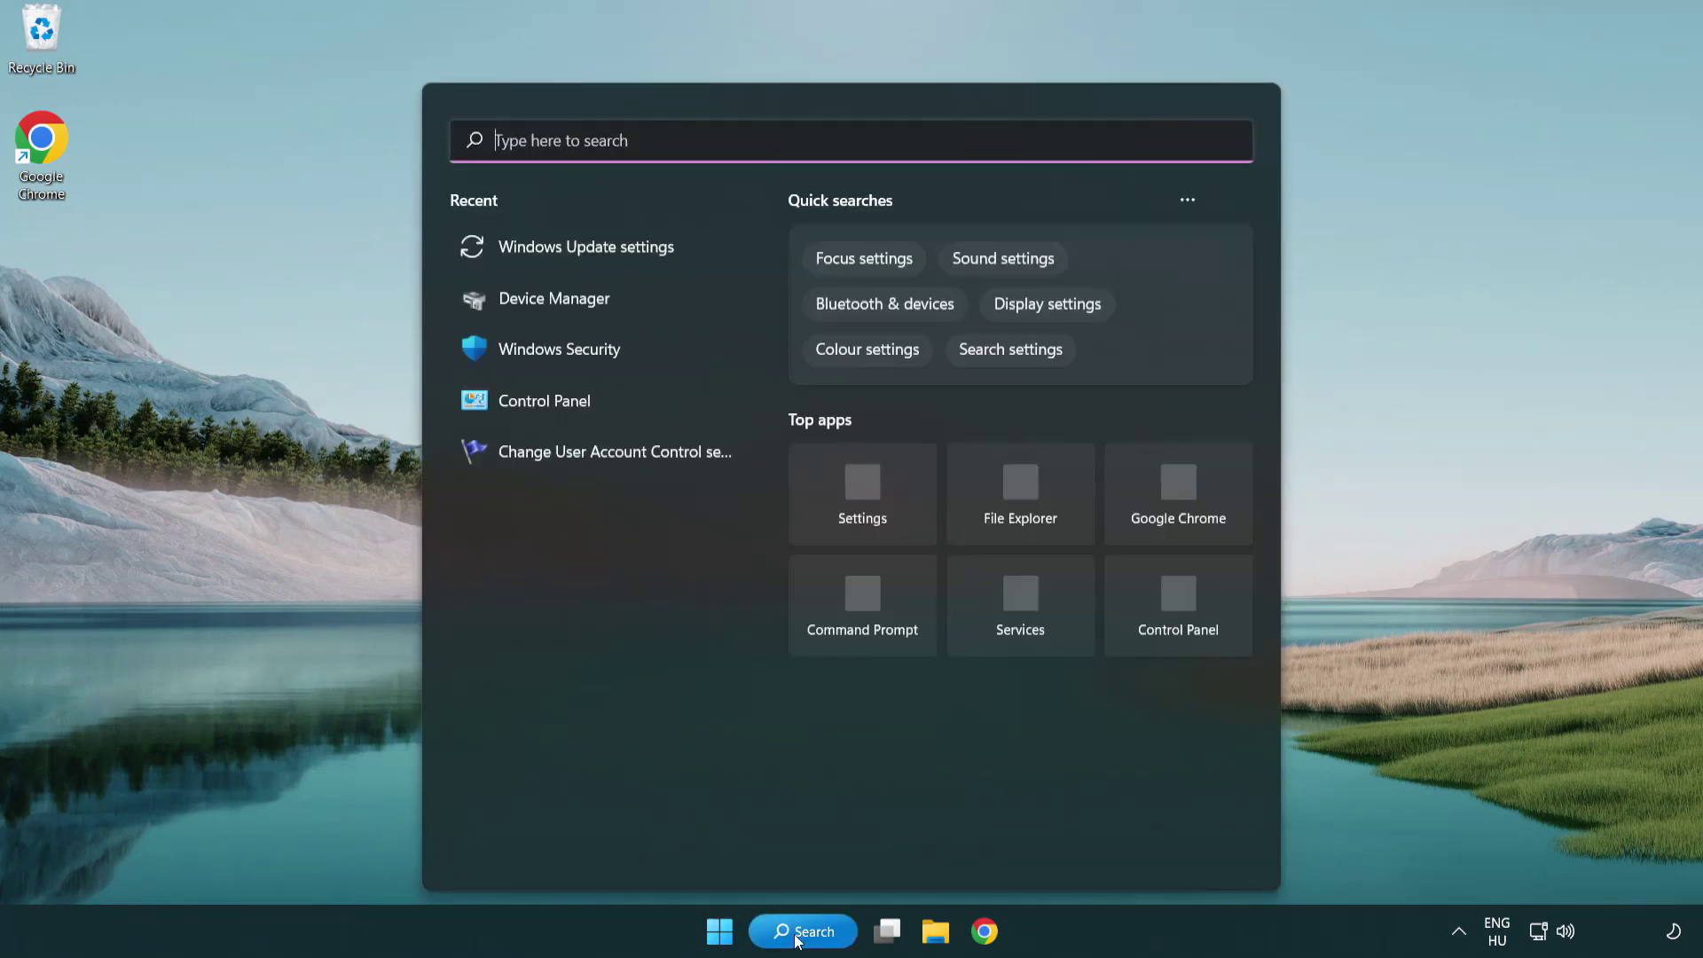
{"action": "type", "text": "c"}
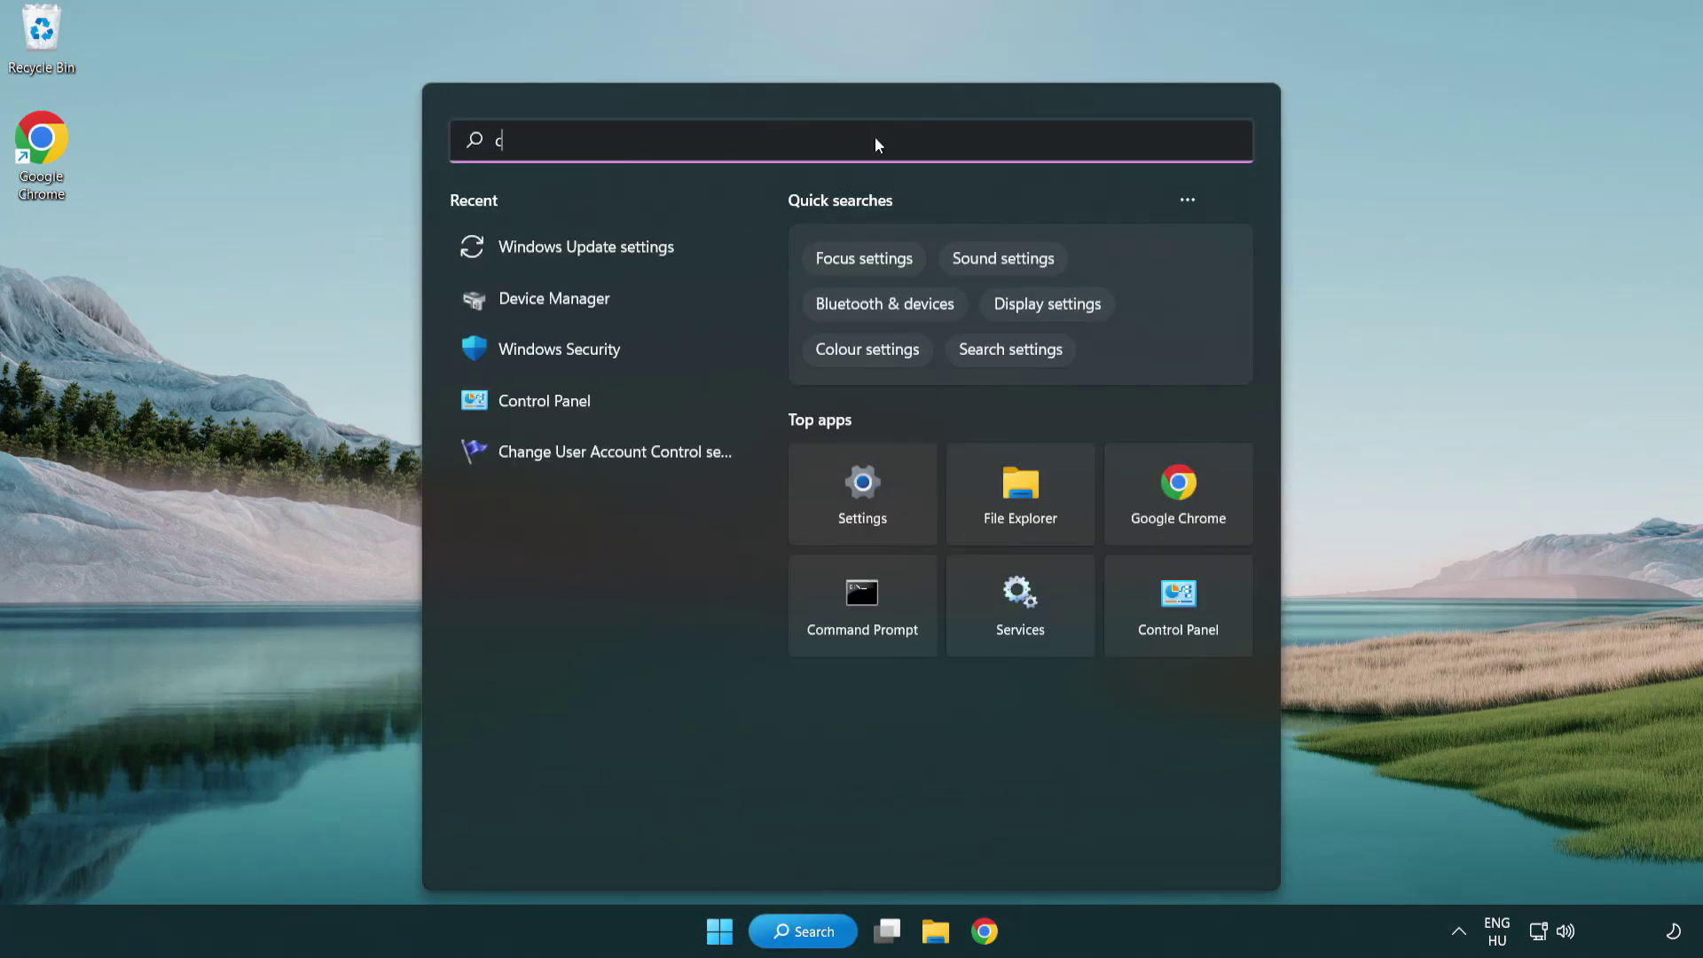
{"action": "type", "text": "md"}
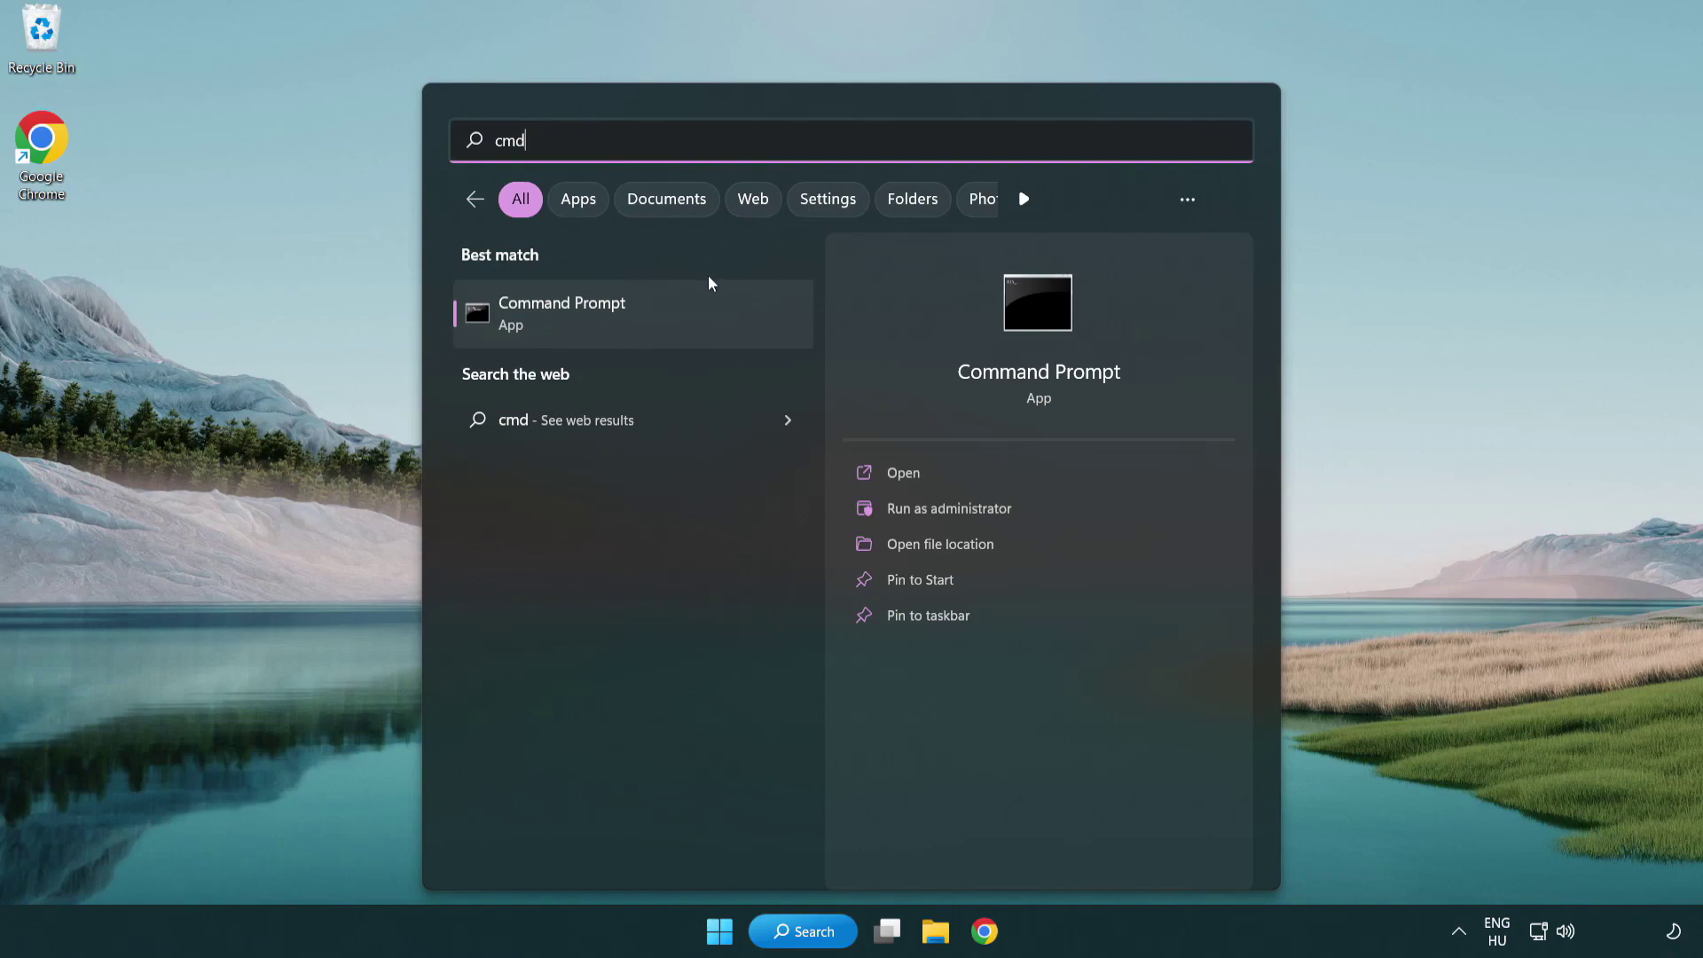
{"action": "right_click", "coordinate": [654, 326]}
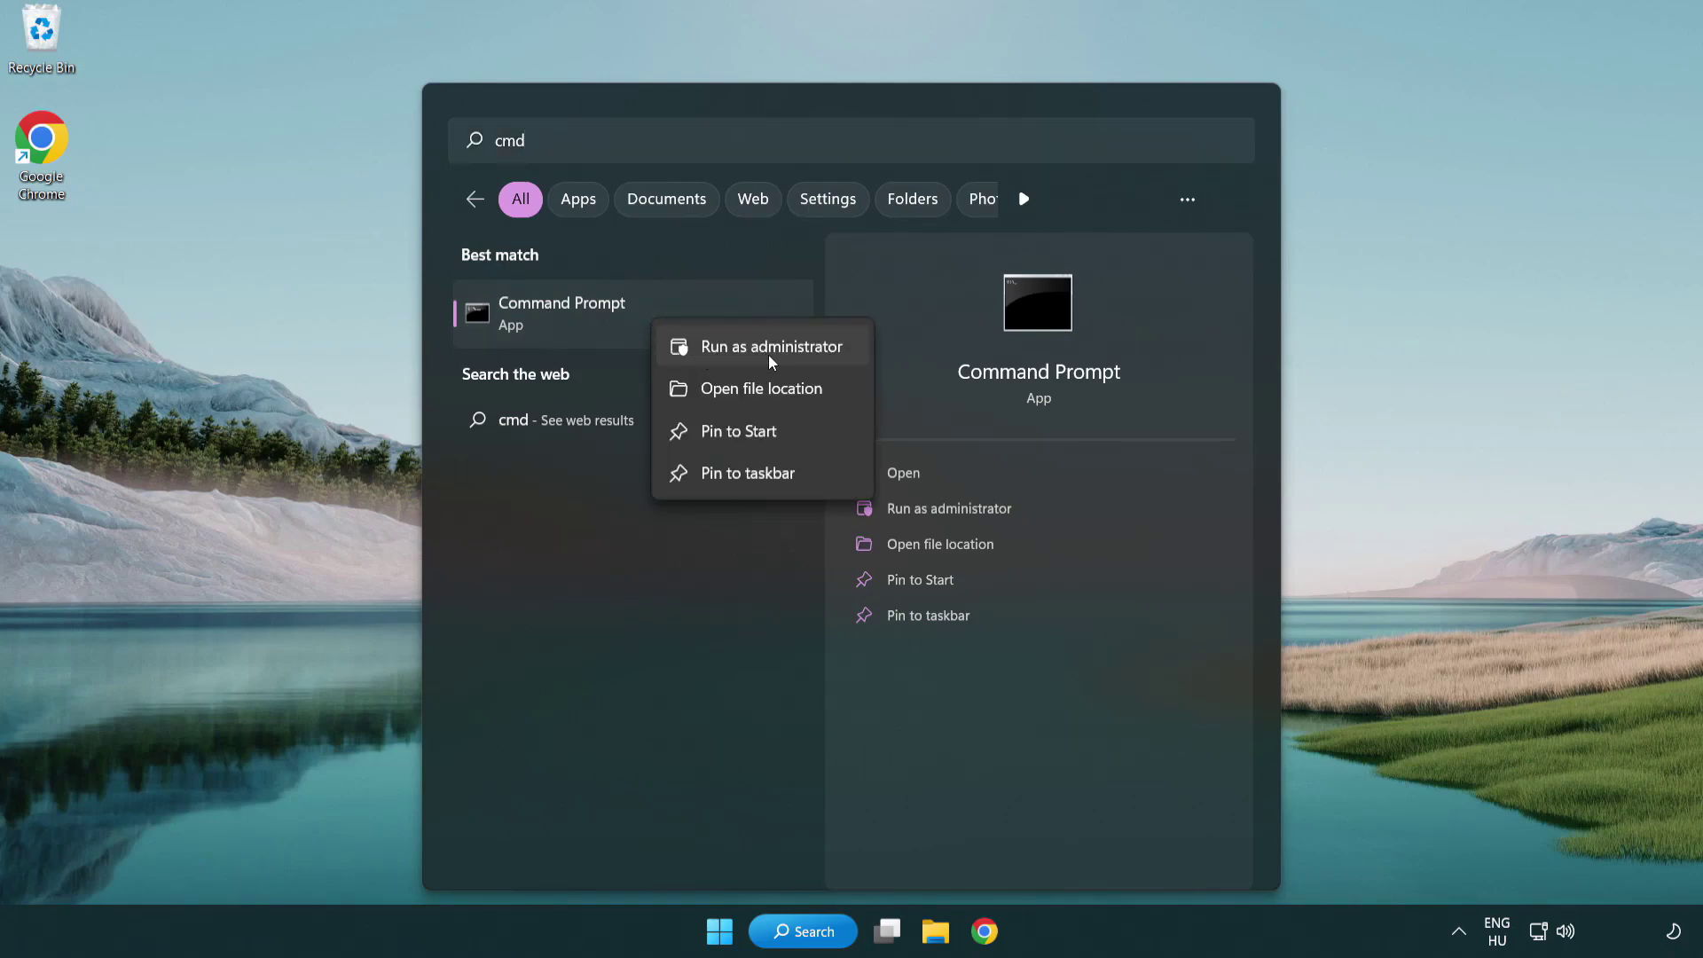
{"action": "left_click", "coordinate": [769, 354]}
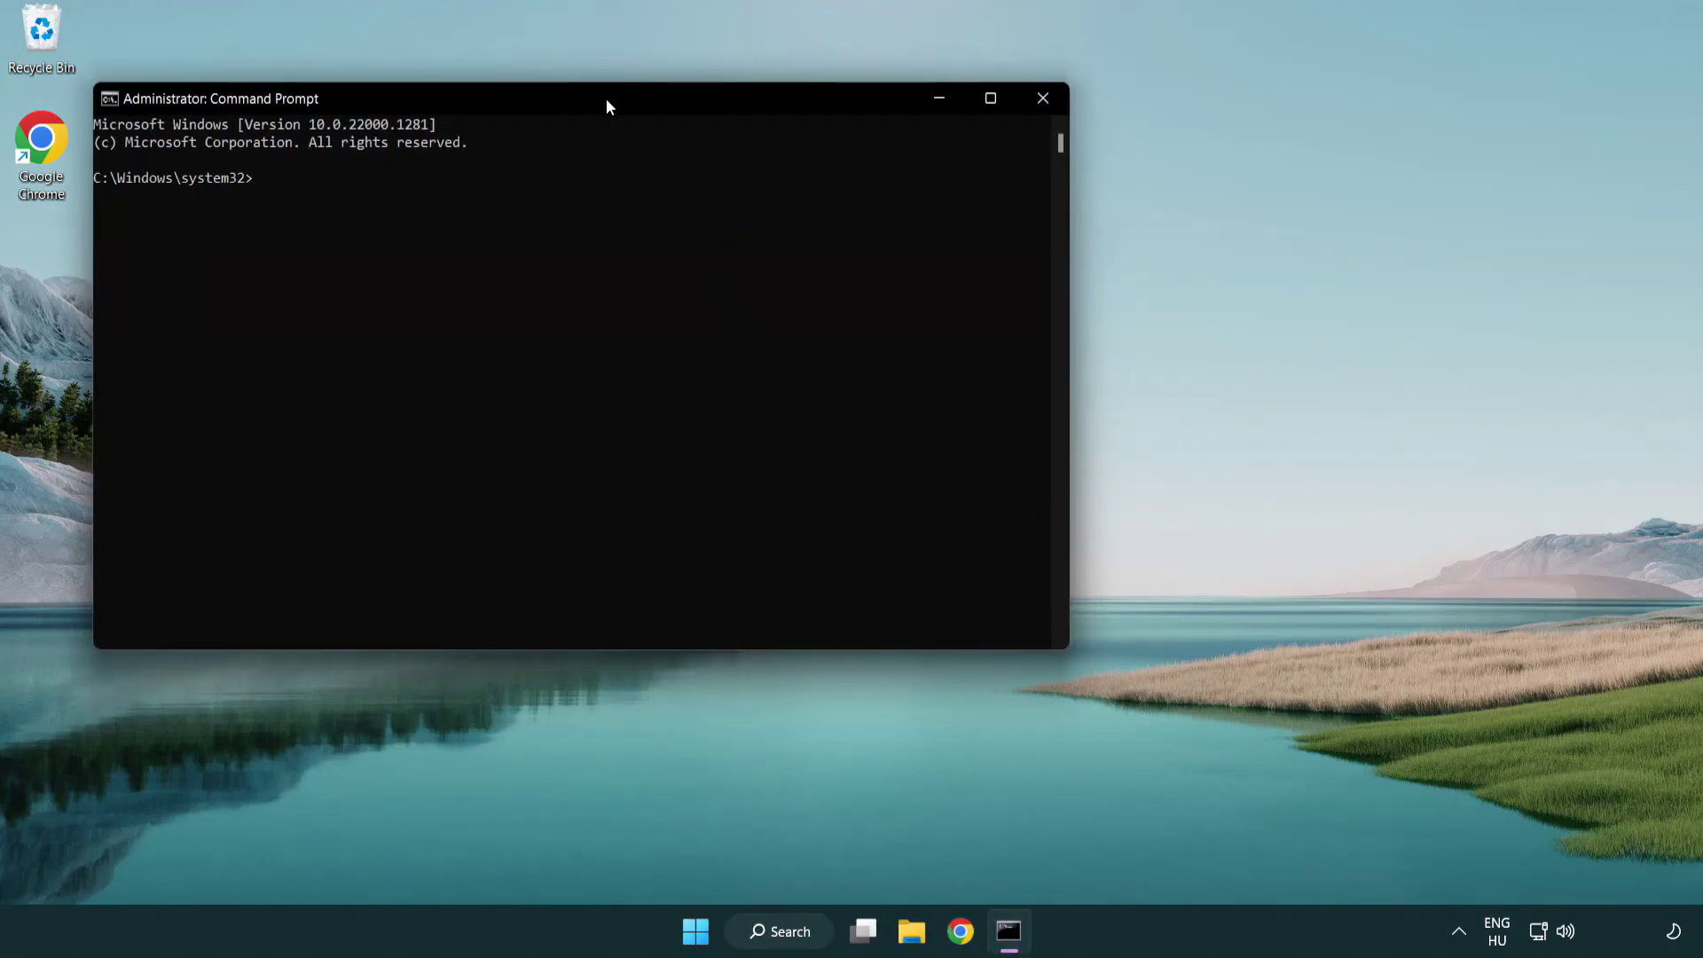
- Centre the Command Prompt window and run sfc /scannow until it reports no integrity violations
{"action": "left_click_drag", "start_coordinate": [606, 100], "coordinate": [858, 176]}
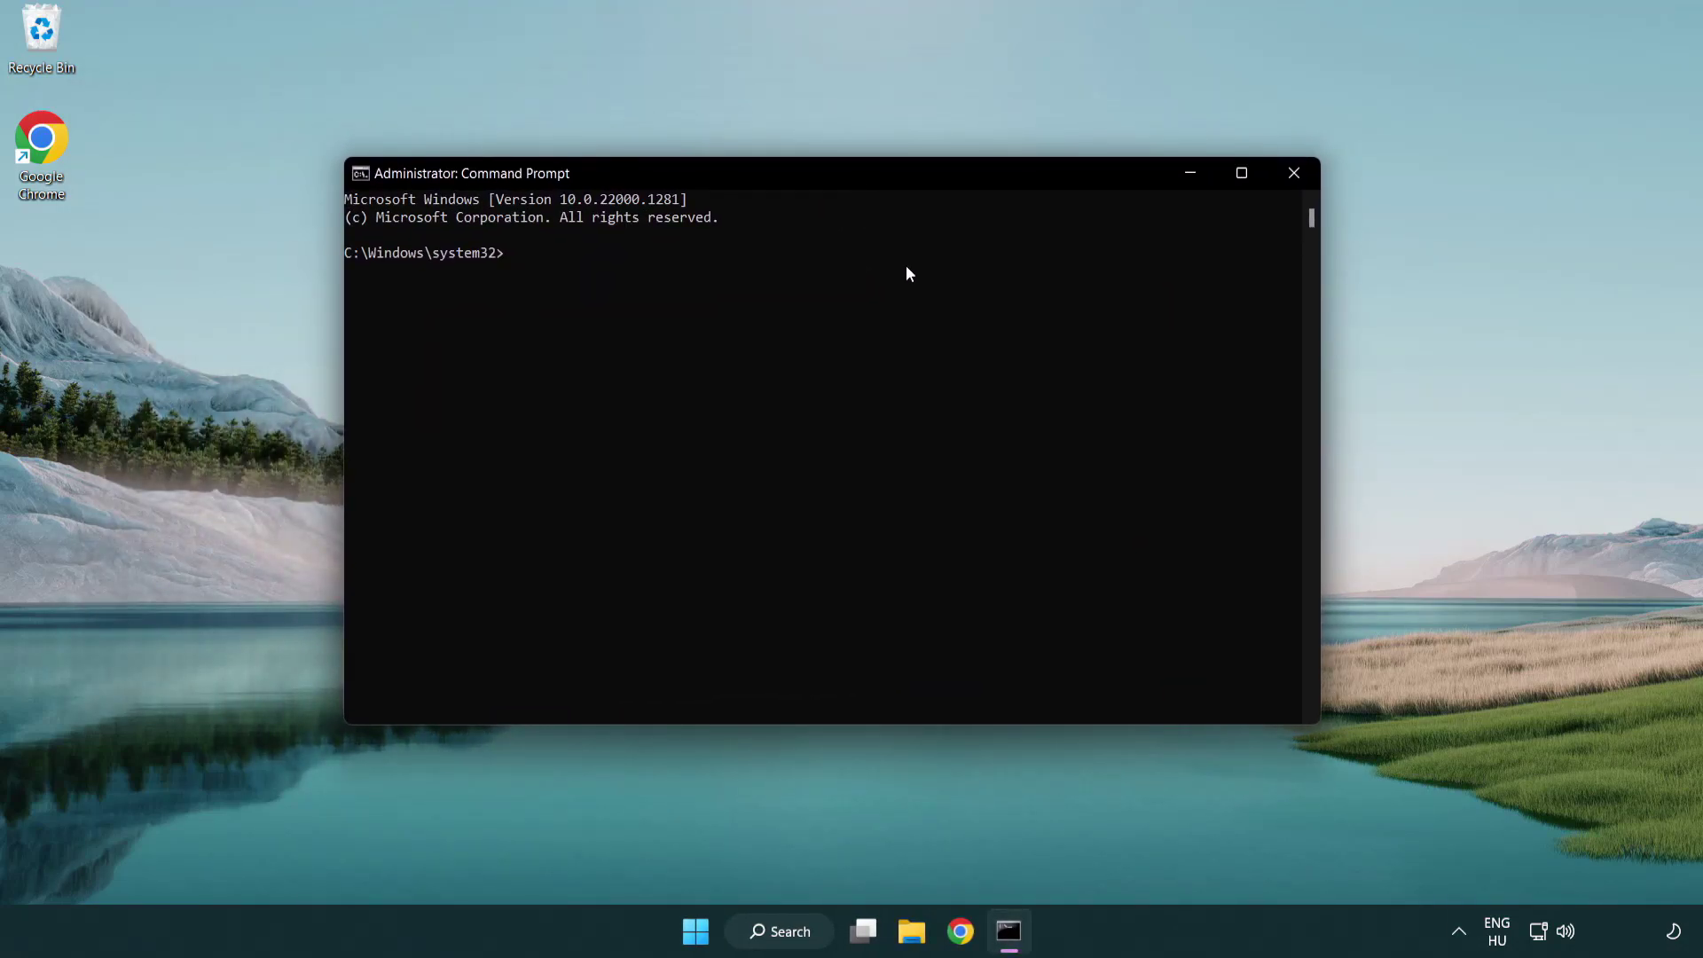
{"action": "type", "text": "sfc /"}
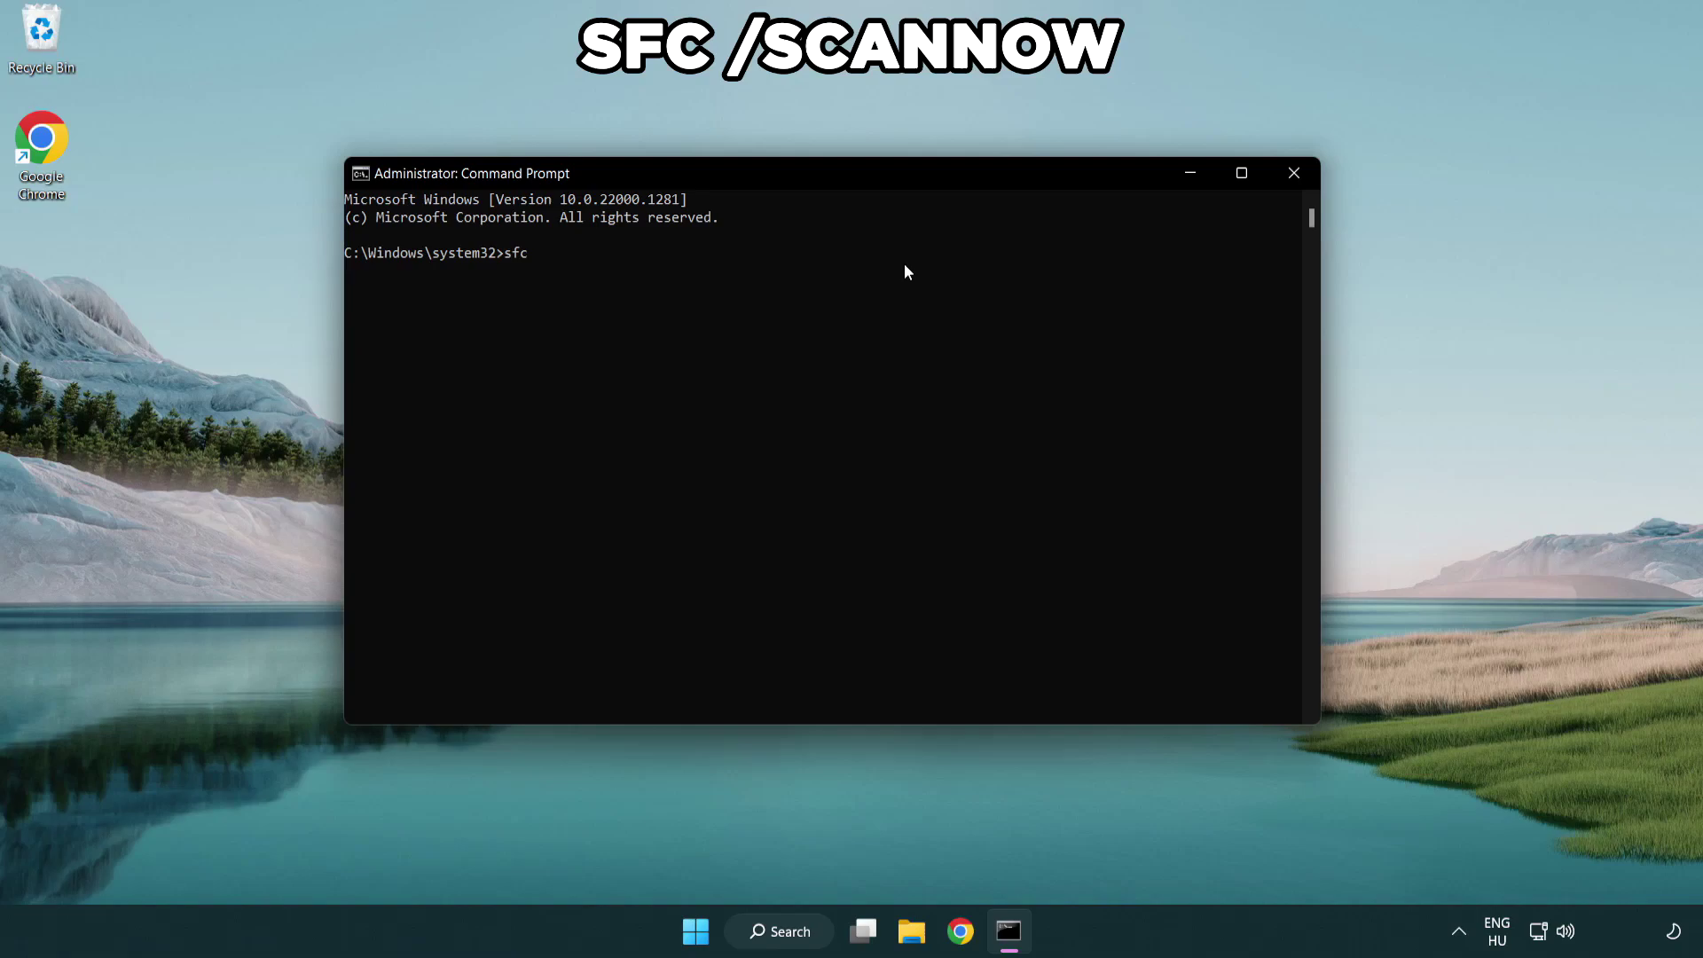
{"action": "type", "text": "scannow"}
{"action": "key", "text": "Return"}
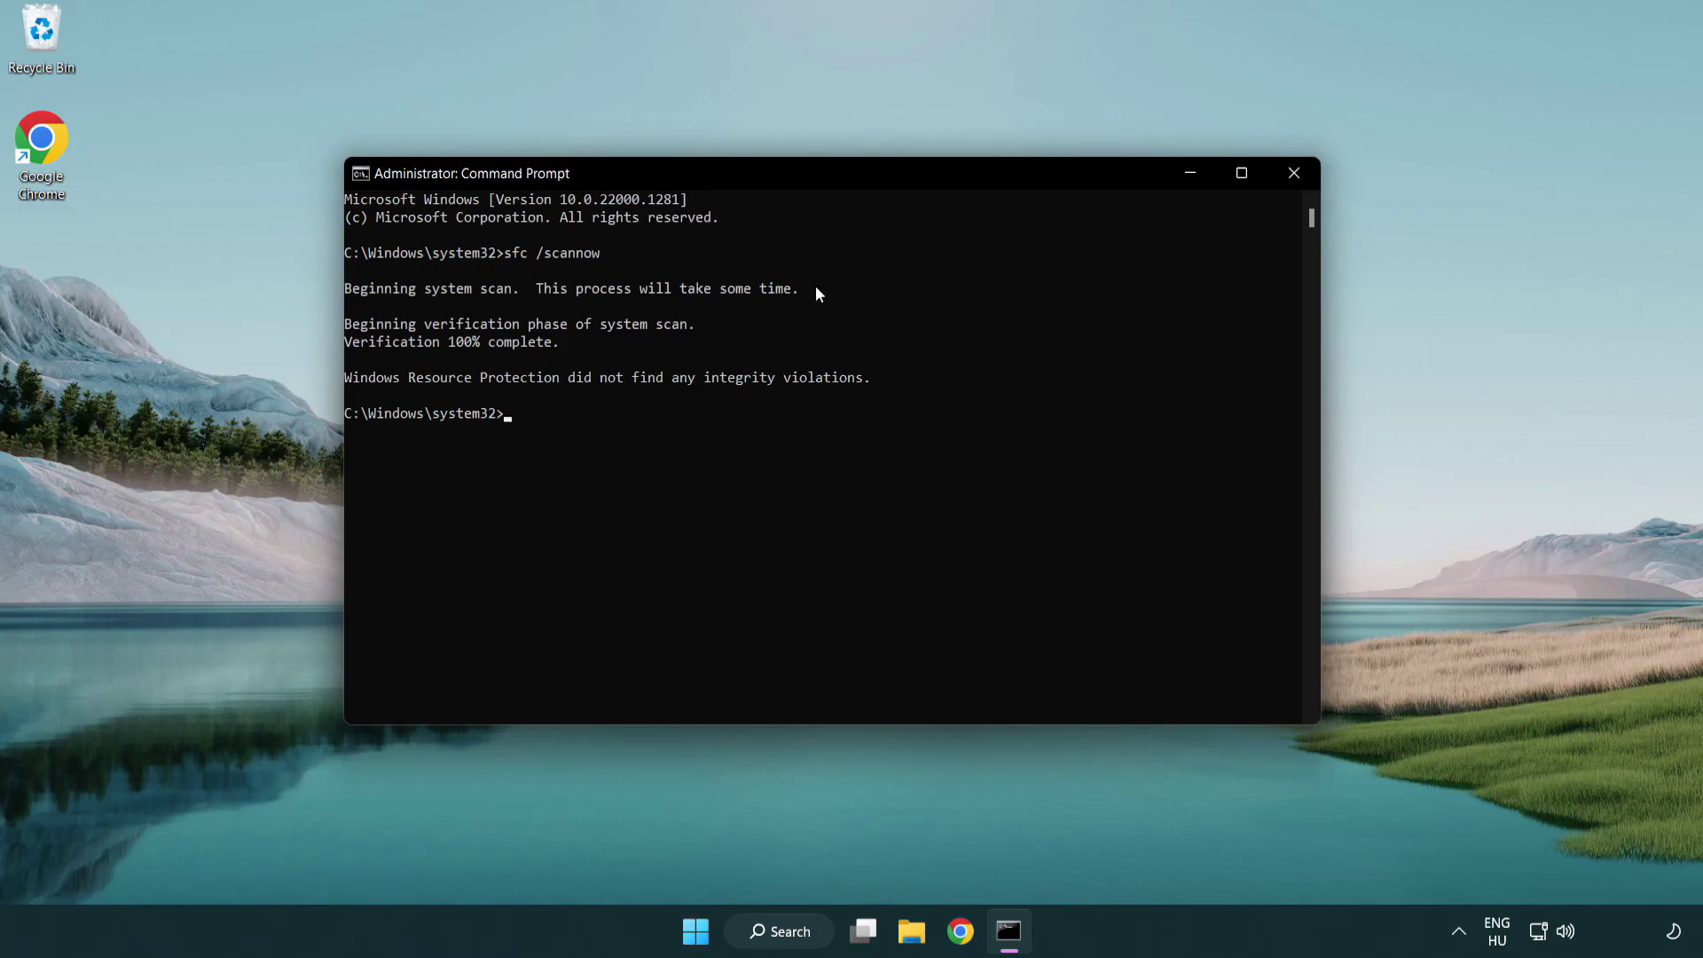
- Close Command Prompt and restart the PC from the Start menu power options
{"action": "left_click", "coordinate": [1300, 179]}
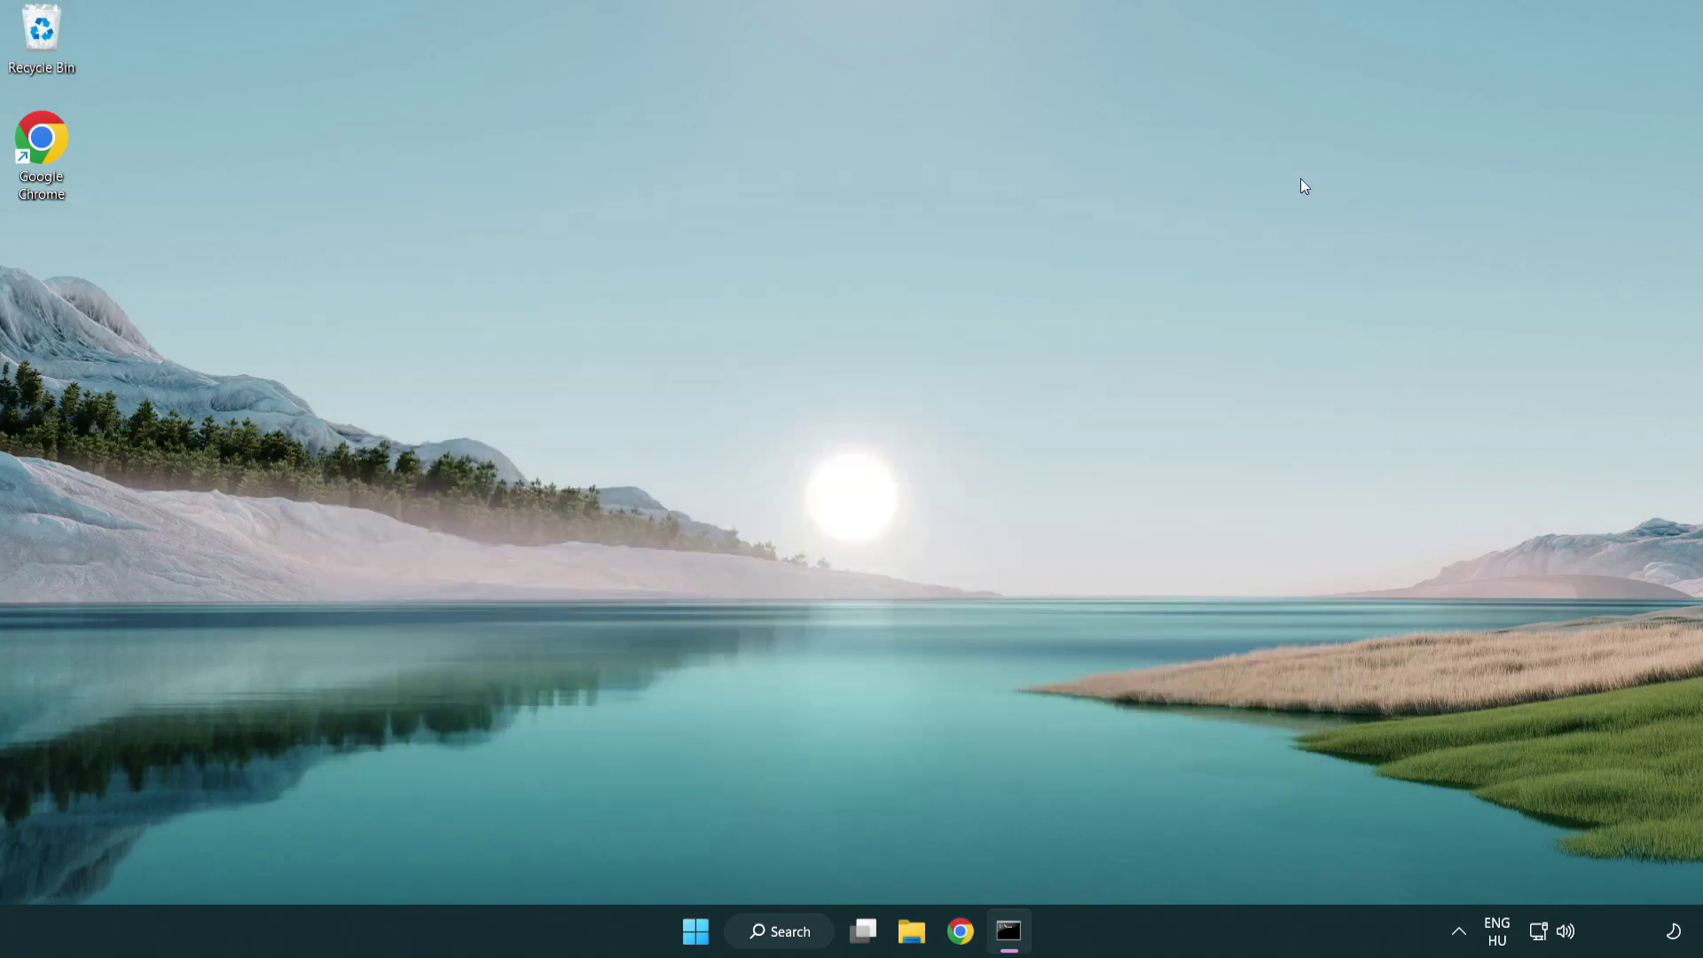
{"action": "left_click", "coordinate": [723, 930]}
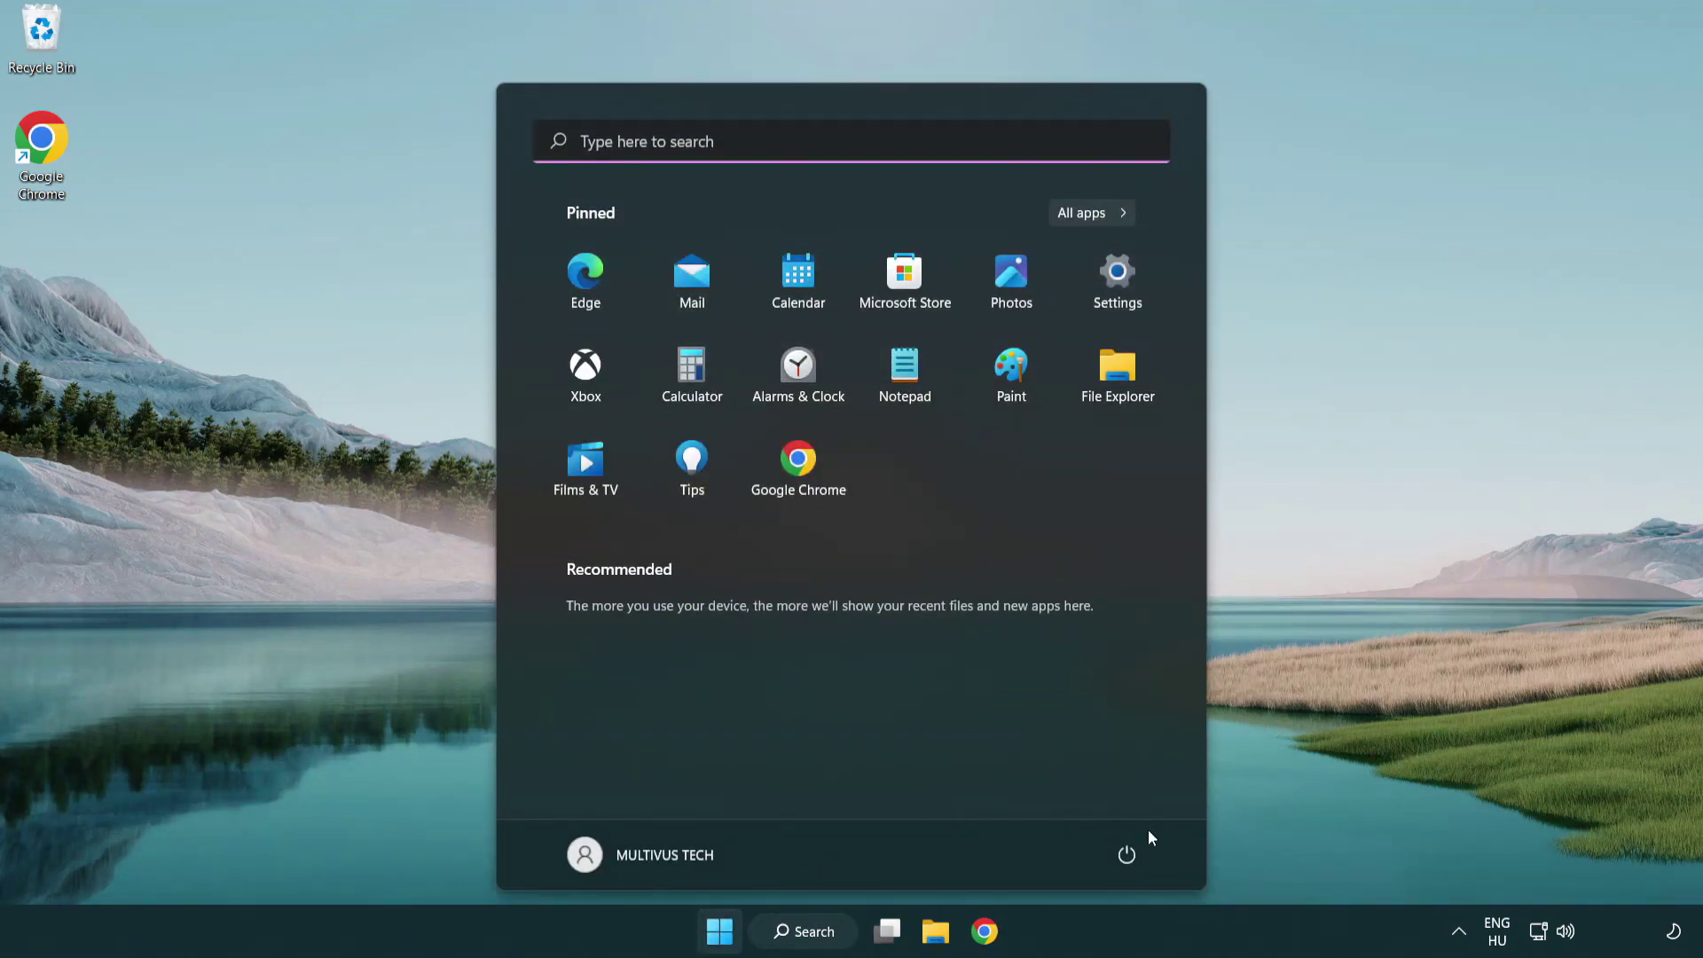
{"action": "left_click", "coordinate": [1133, 852]}
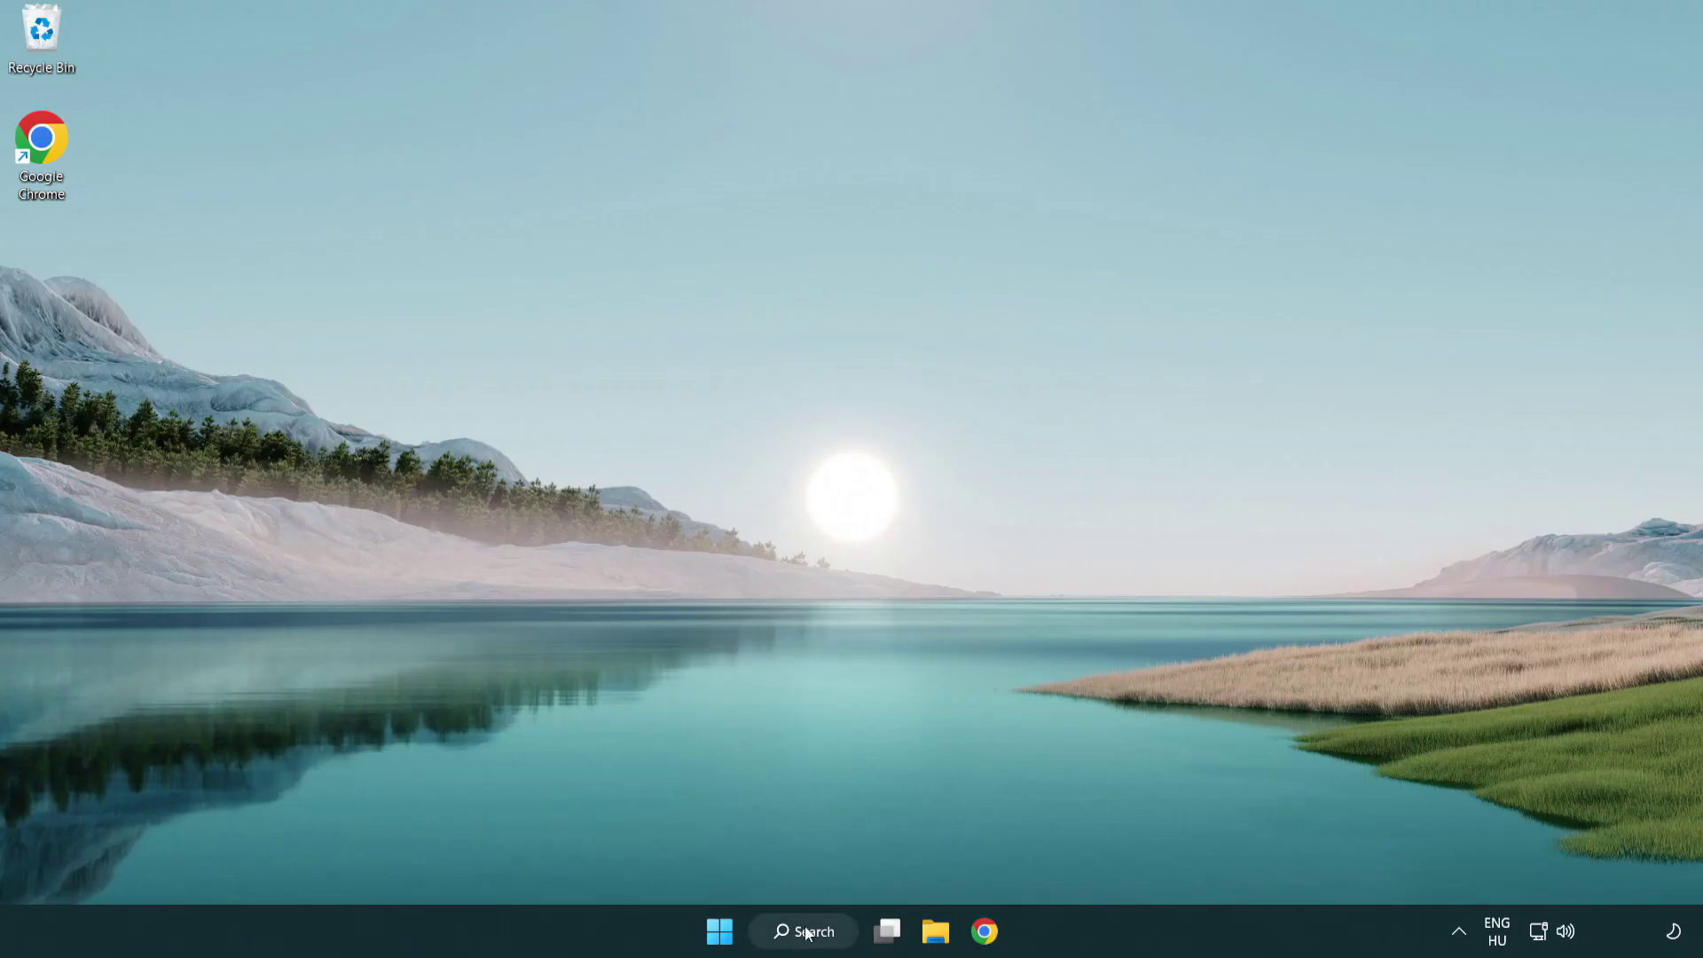
- Search for 'security' and launch Windows Security from the Best match result
{"action": "left_click", "coordinate": [809, 942]}
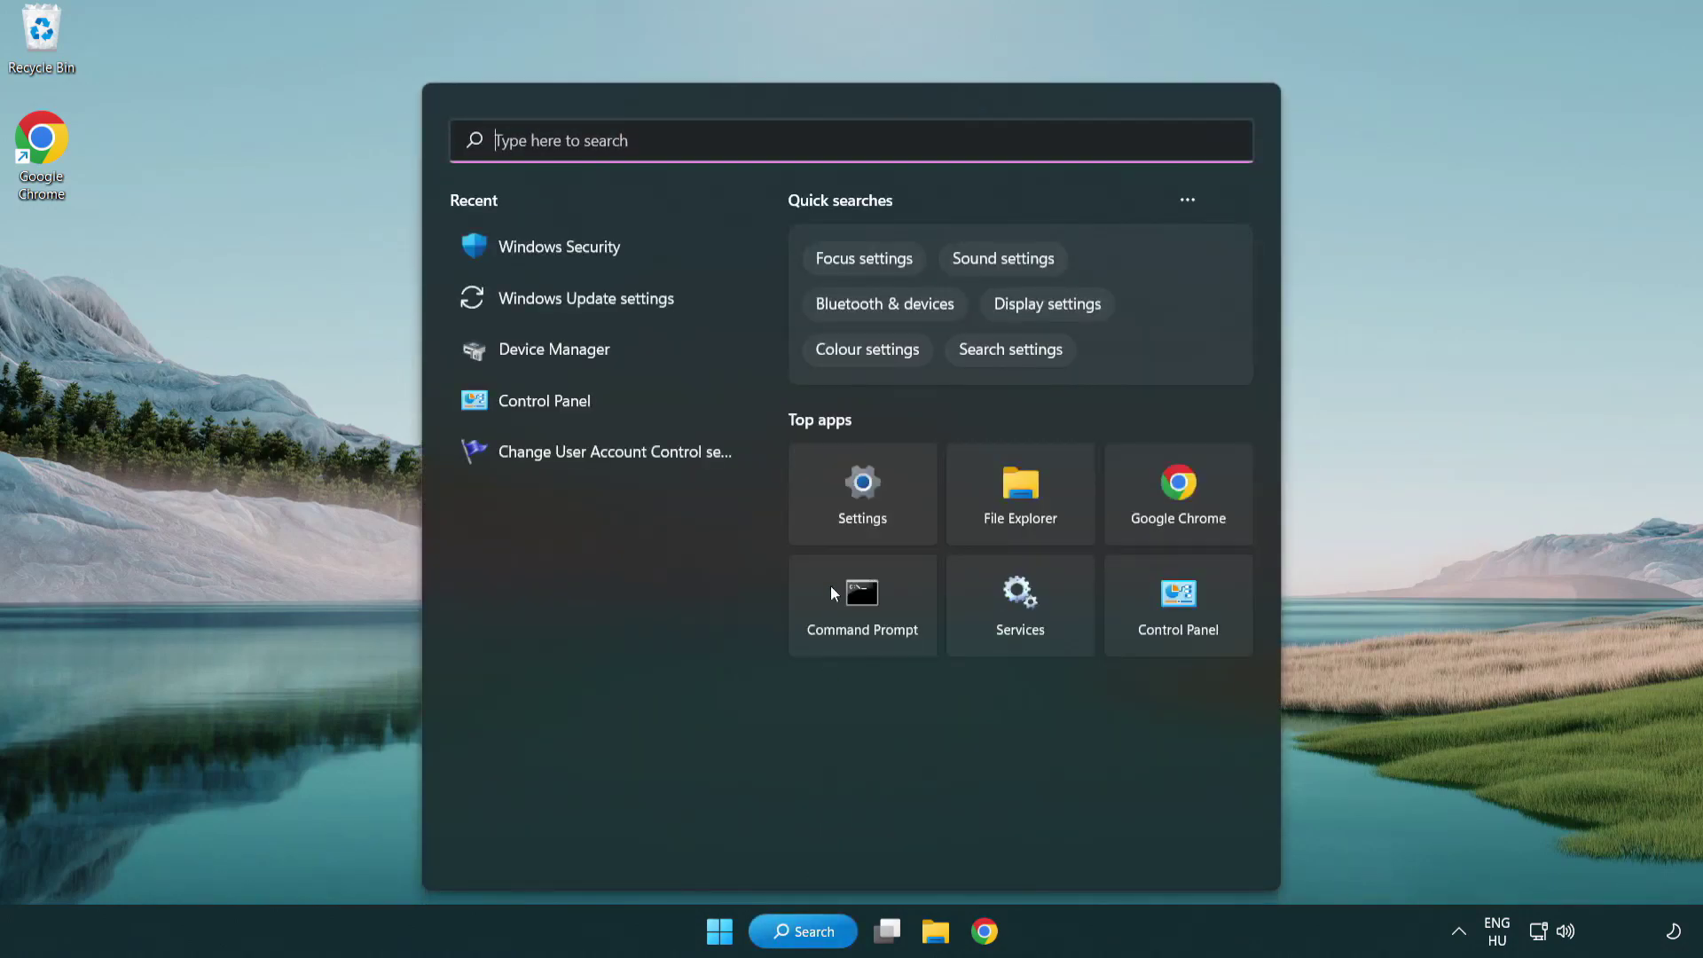
{"action": "type", "text": "se"}
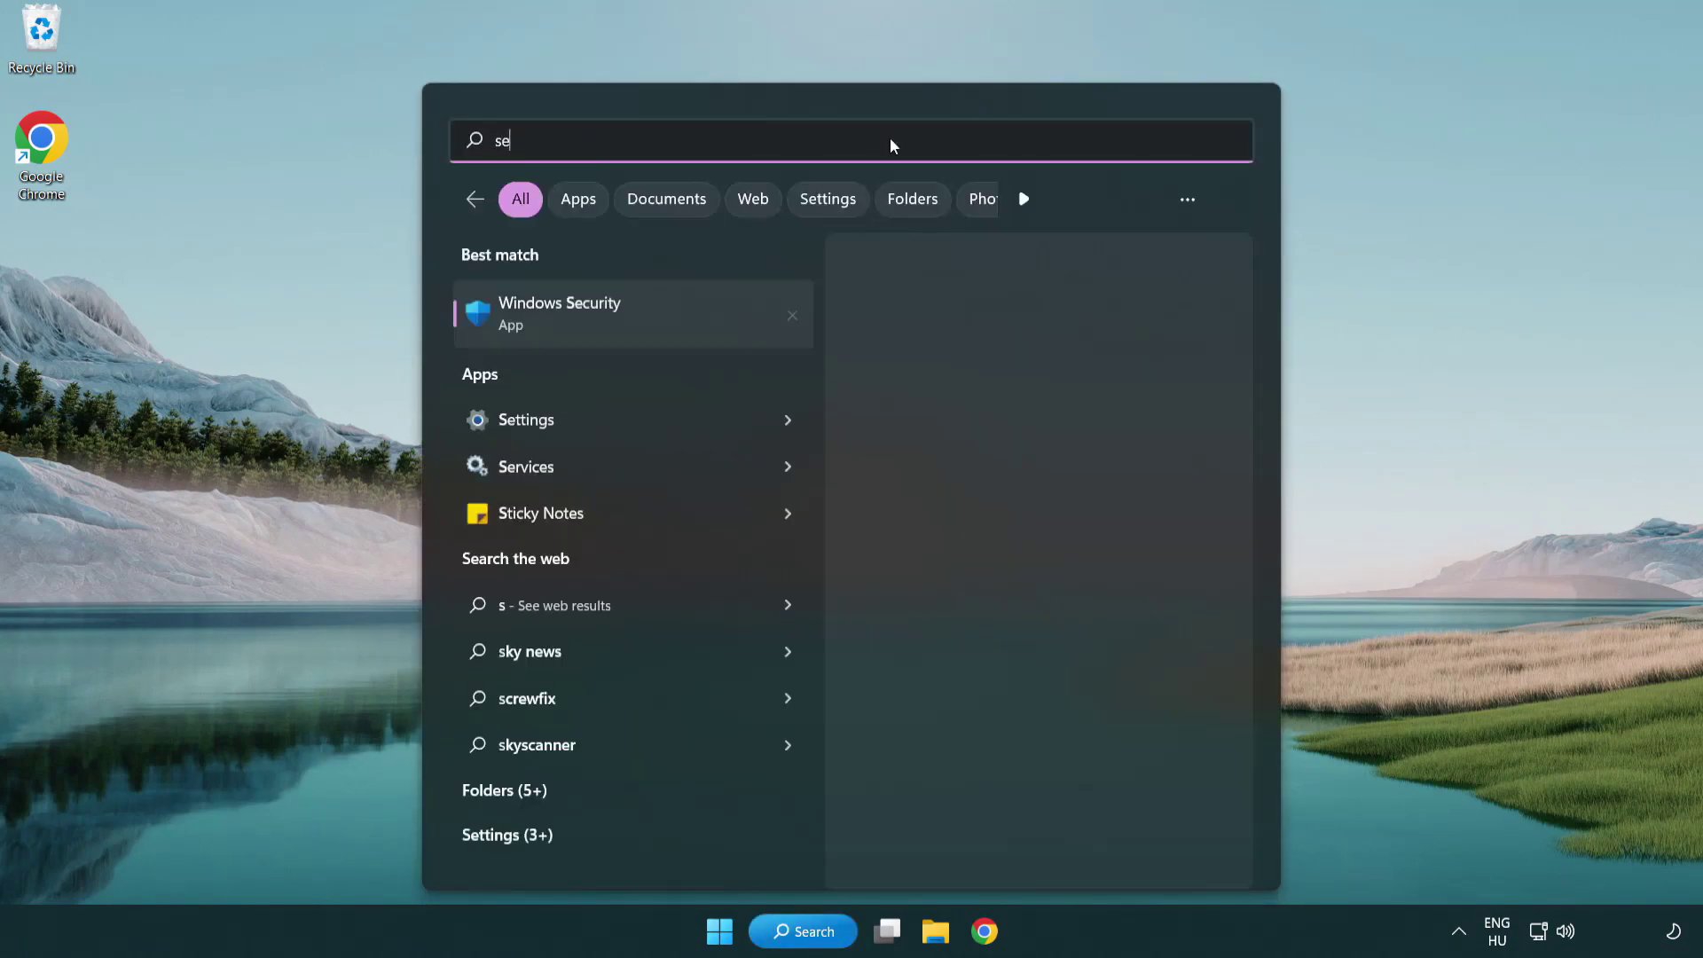
{"action": "type", "text": "curi"}
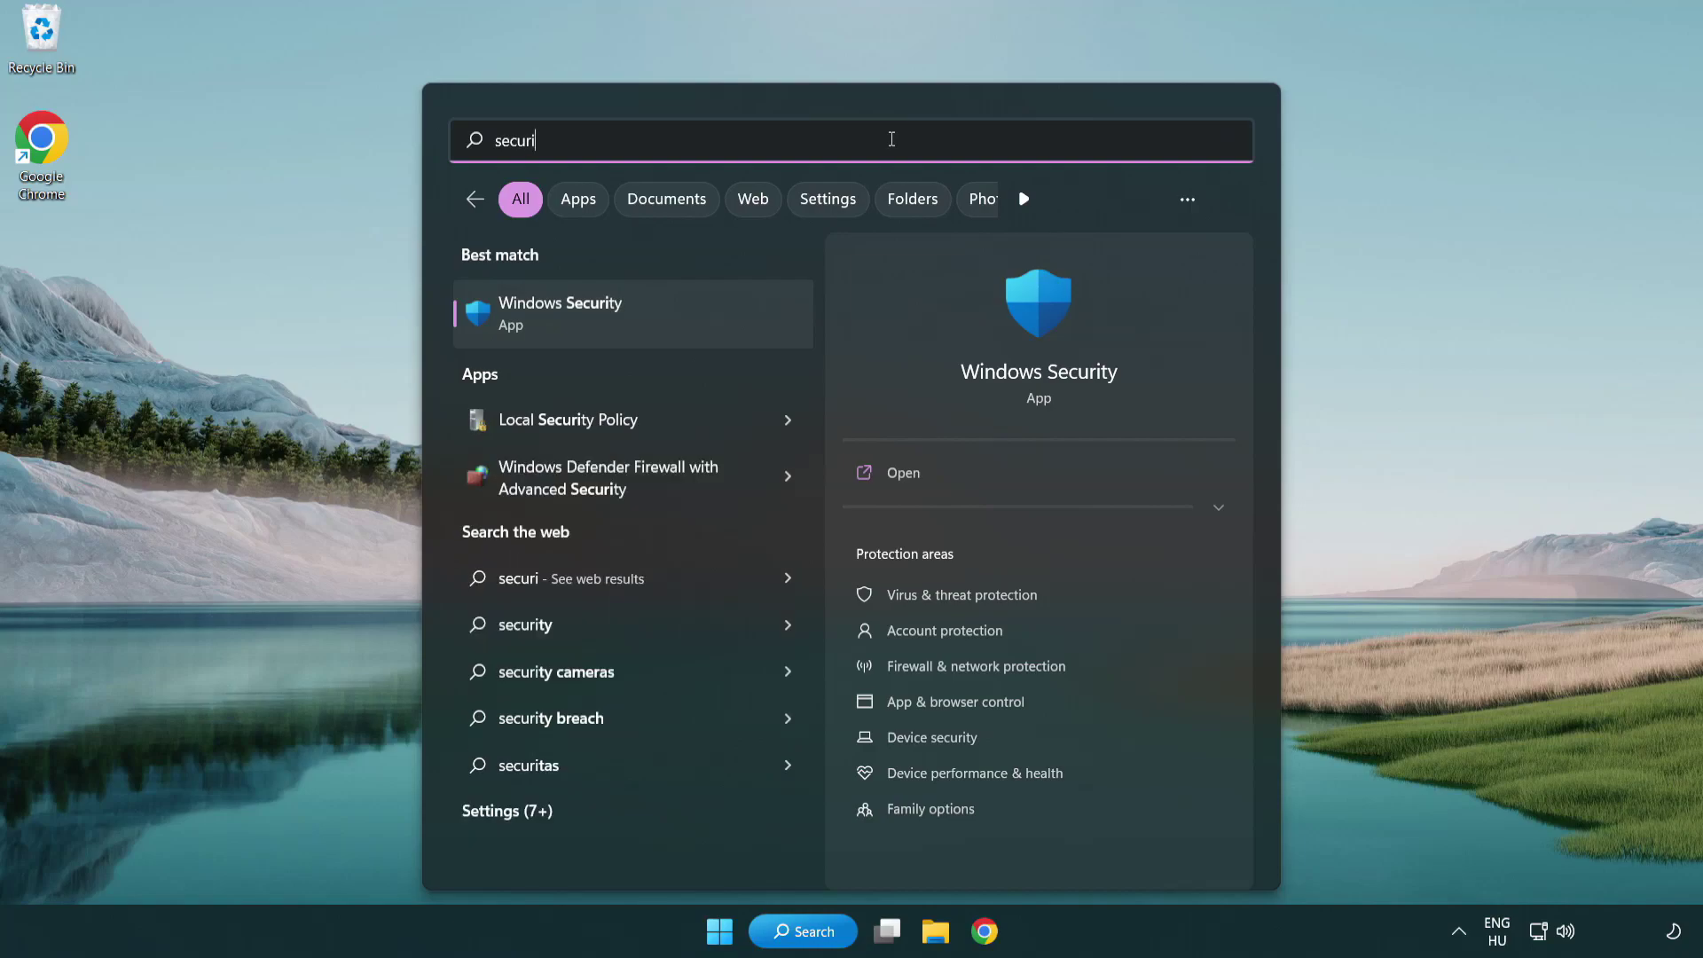
{"action": "type", "text": "ty"}
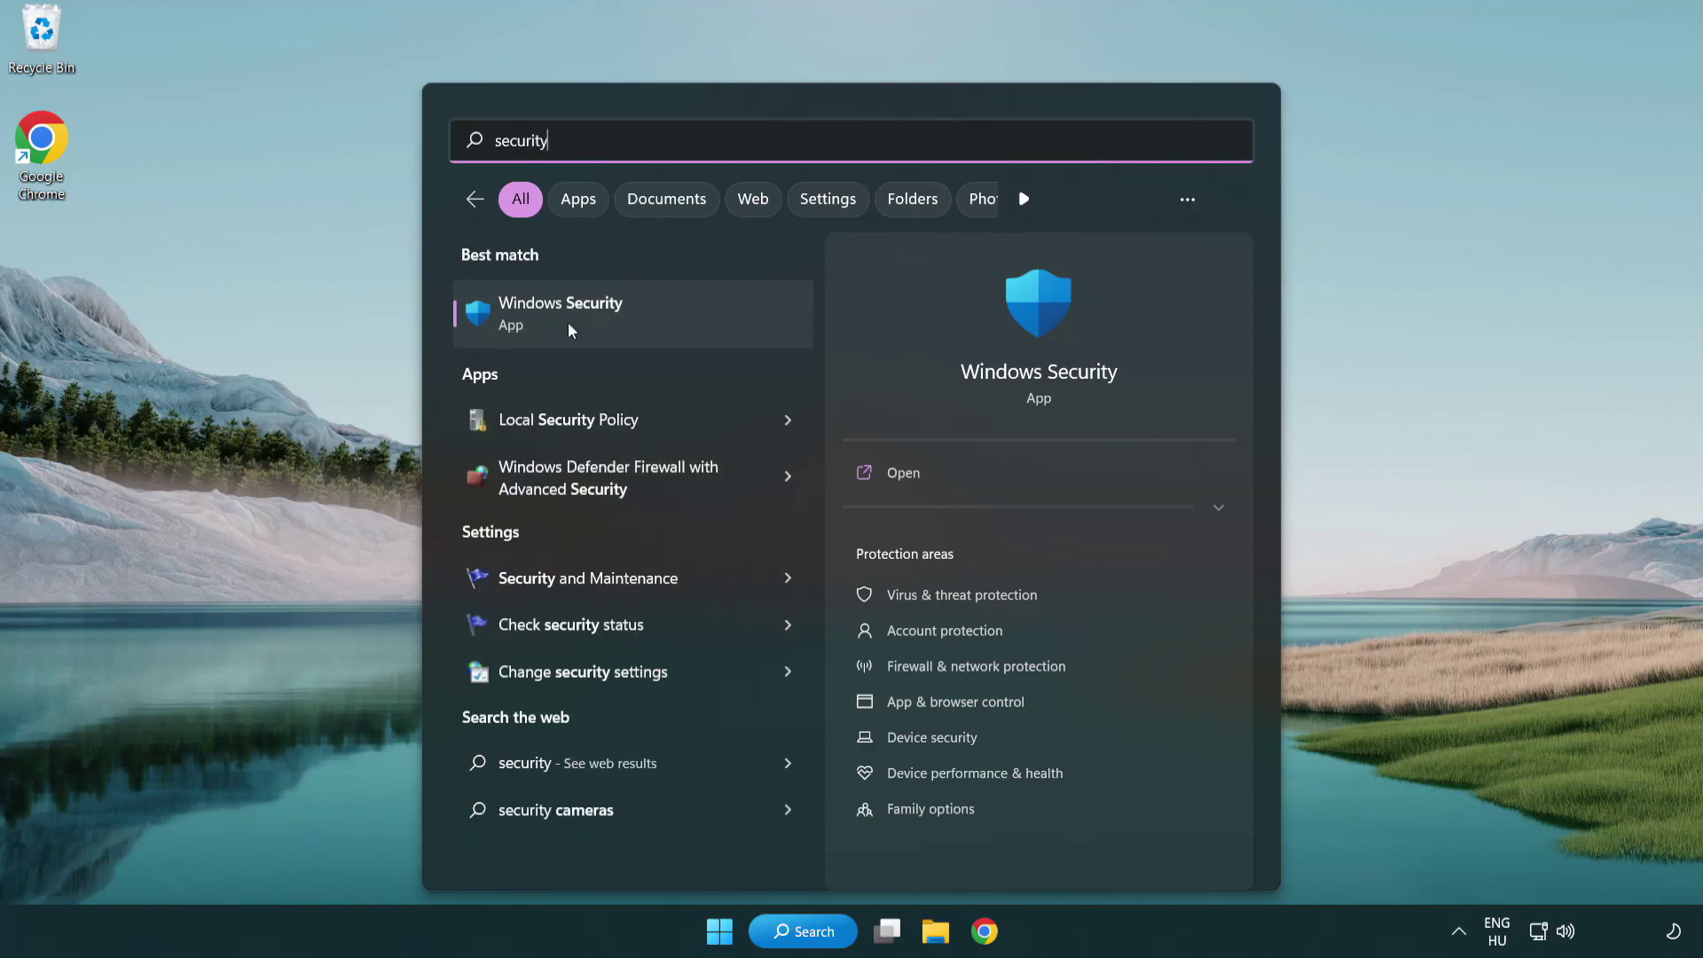
{"action": "left_click", "coordinate": [698, 328]}
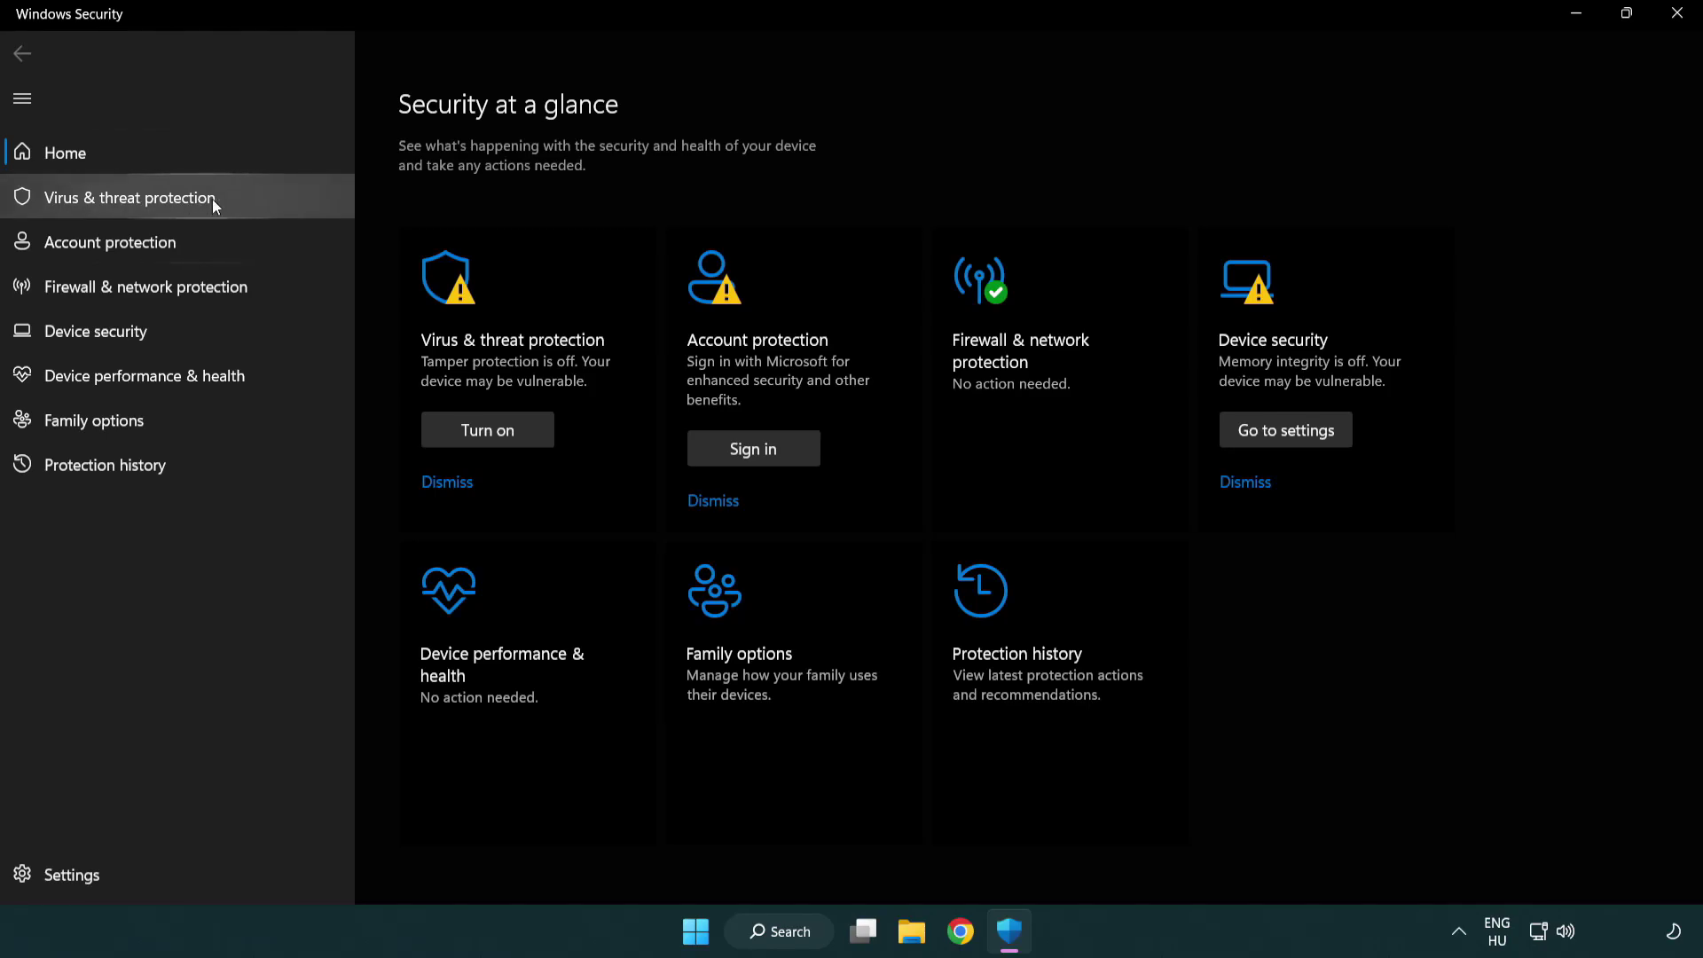
- Go through Virus & threat protection settings to Add or remove exclusions, showing chrome.exe listed
{"action": "left_click", "coordinate": [257, 200]}
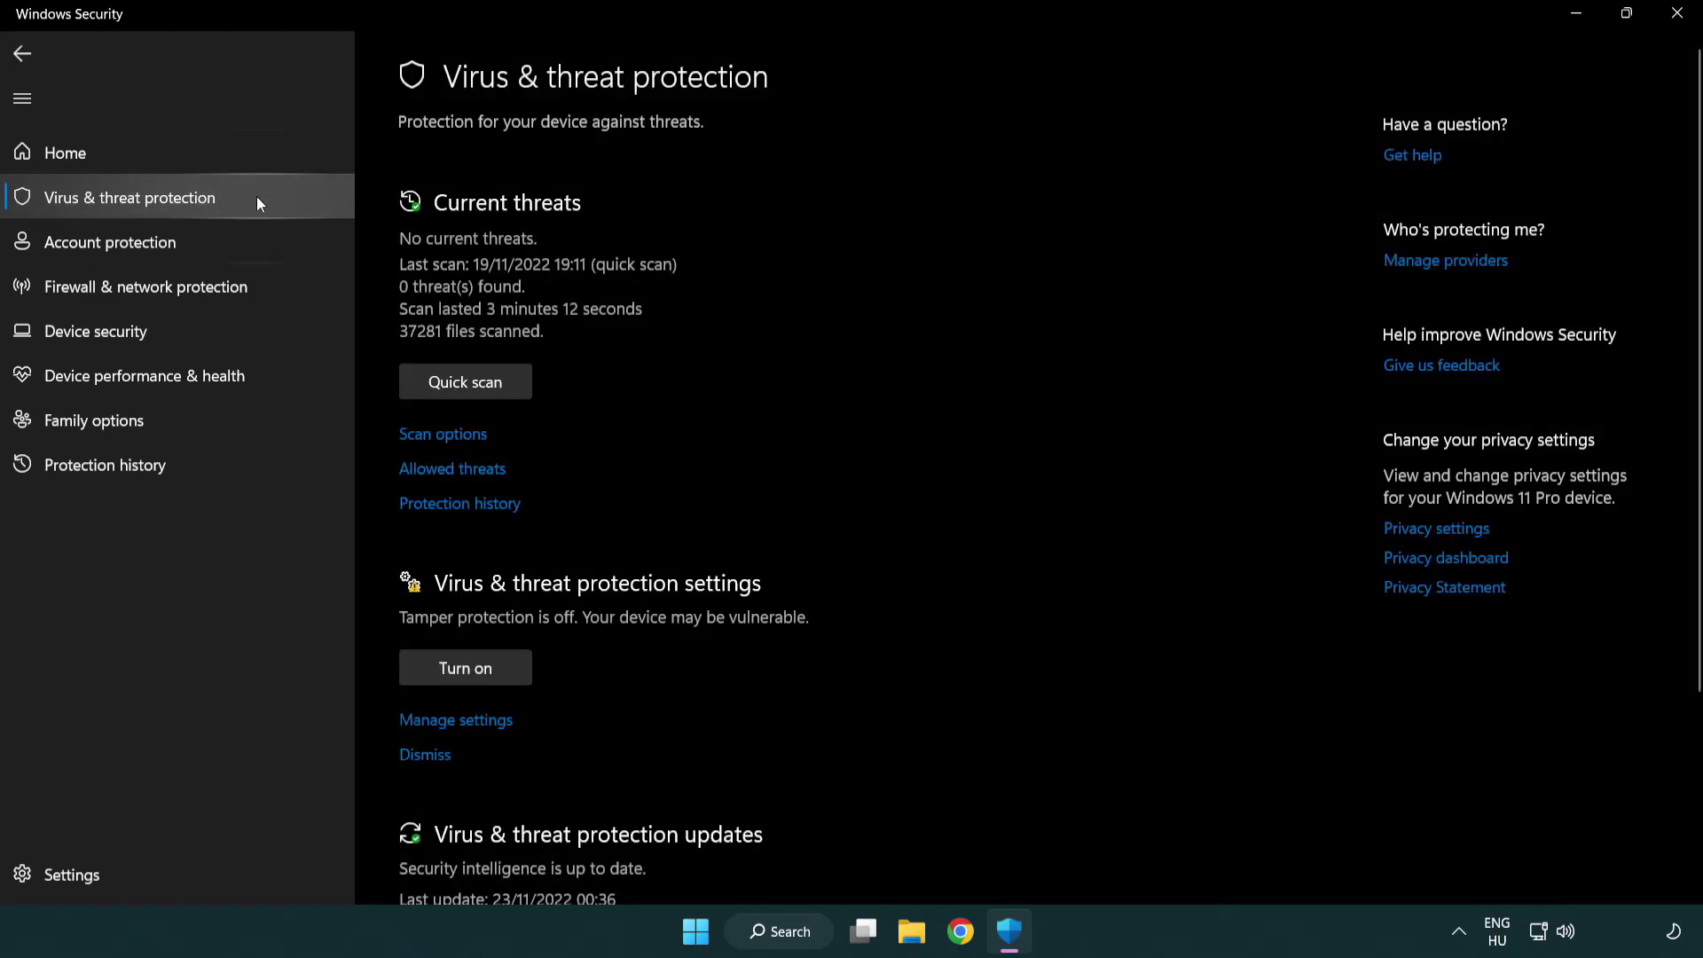
{"action": "scroll", "coordinate": [479, 382], "scroll_direction": "down", "scroll_amount": 2}
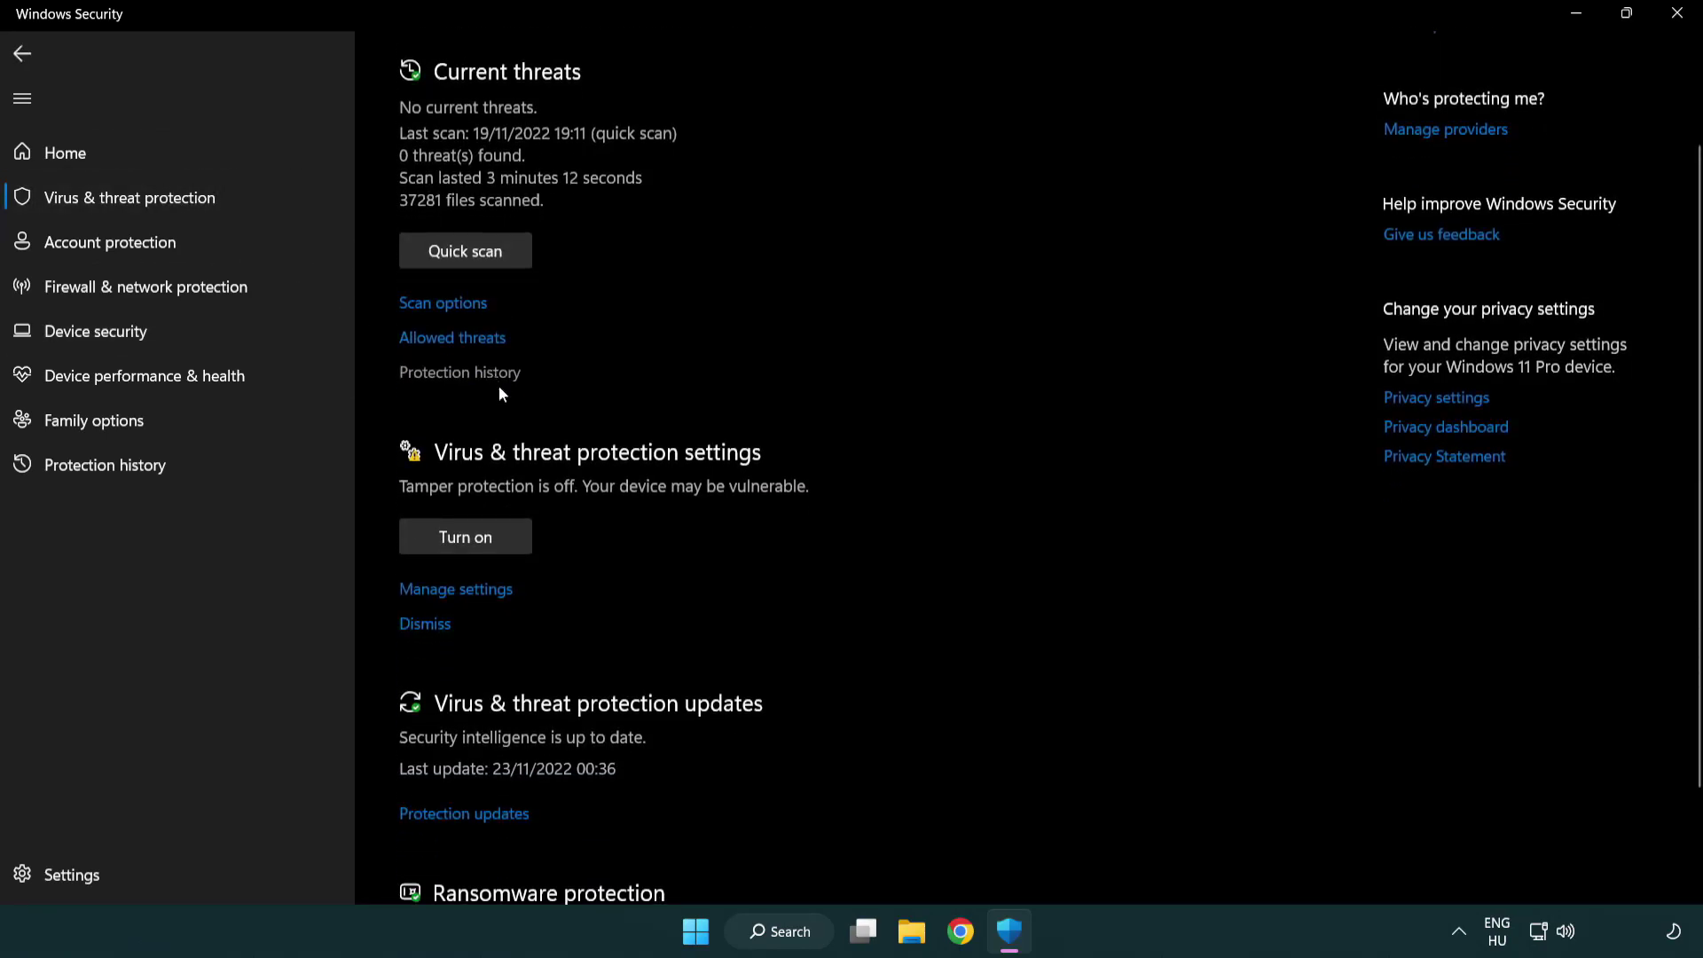
{"action": "left_click", "coordinate": [454, 590]}
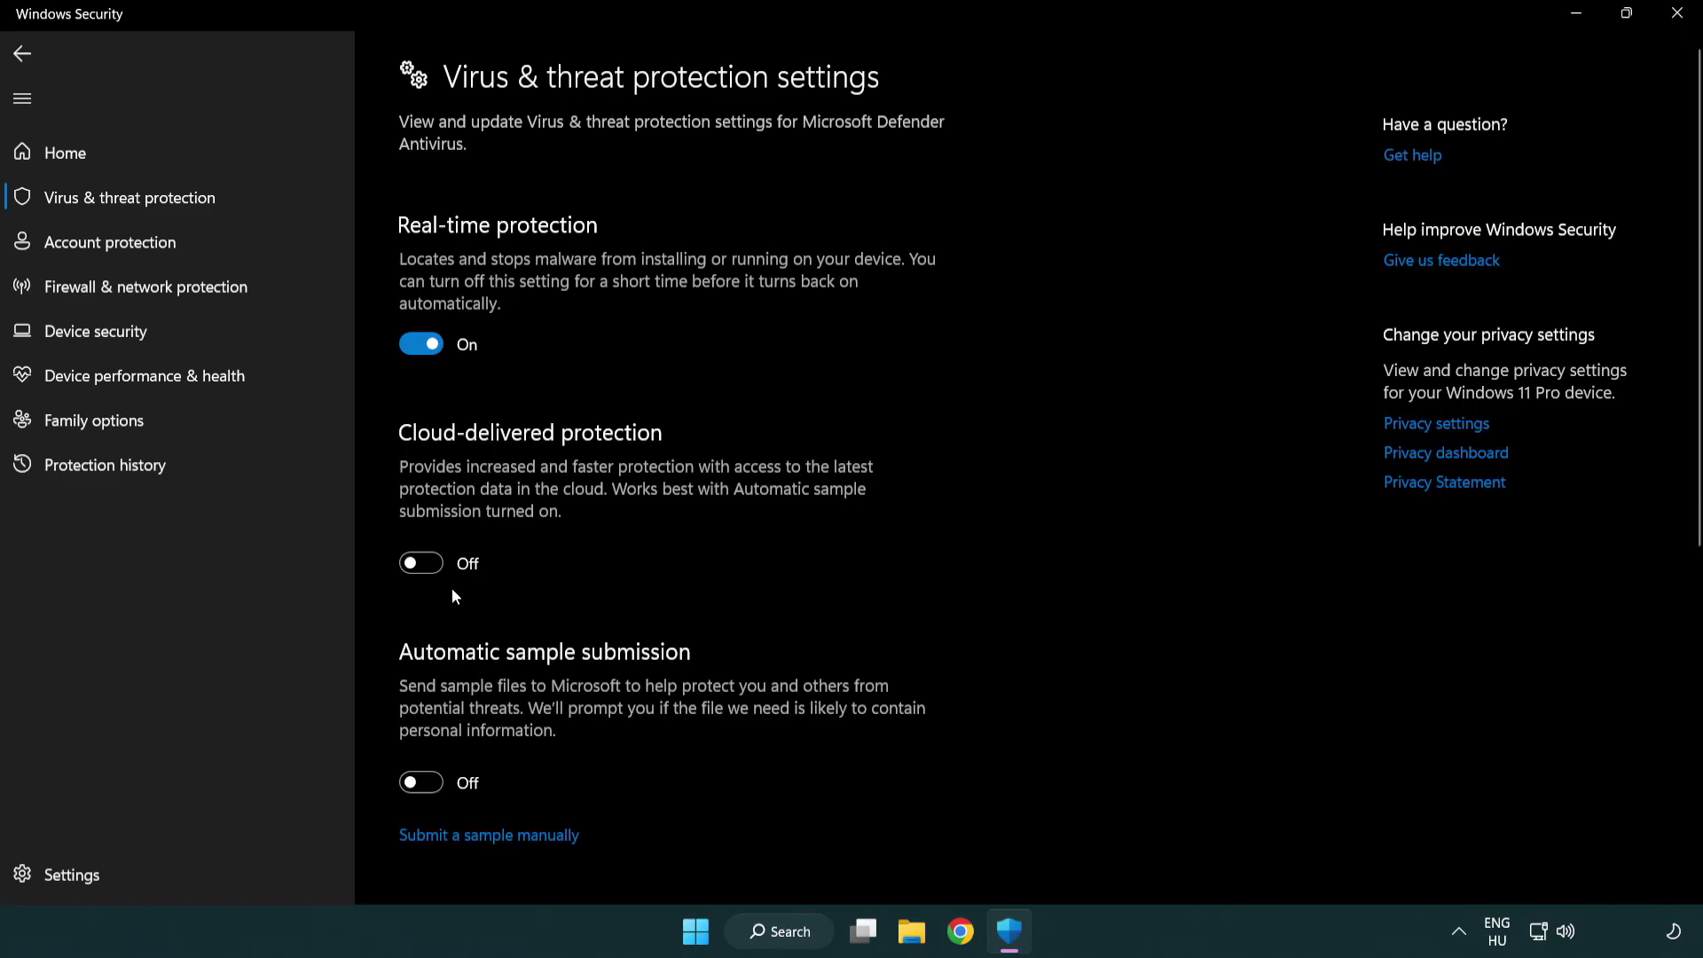
{"action": "scroll", "coordinate": [453, 590], "scroll_direction": "down", "scroll_amount": 9}
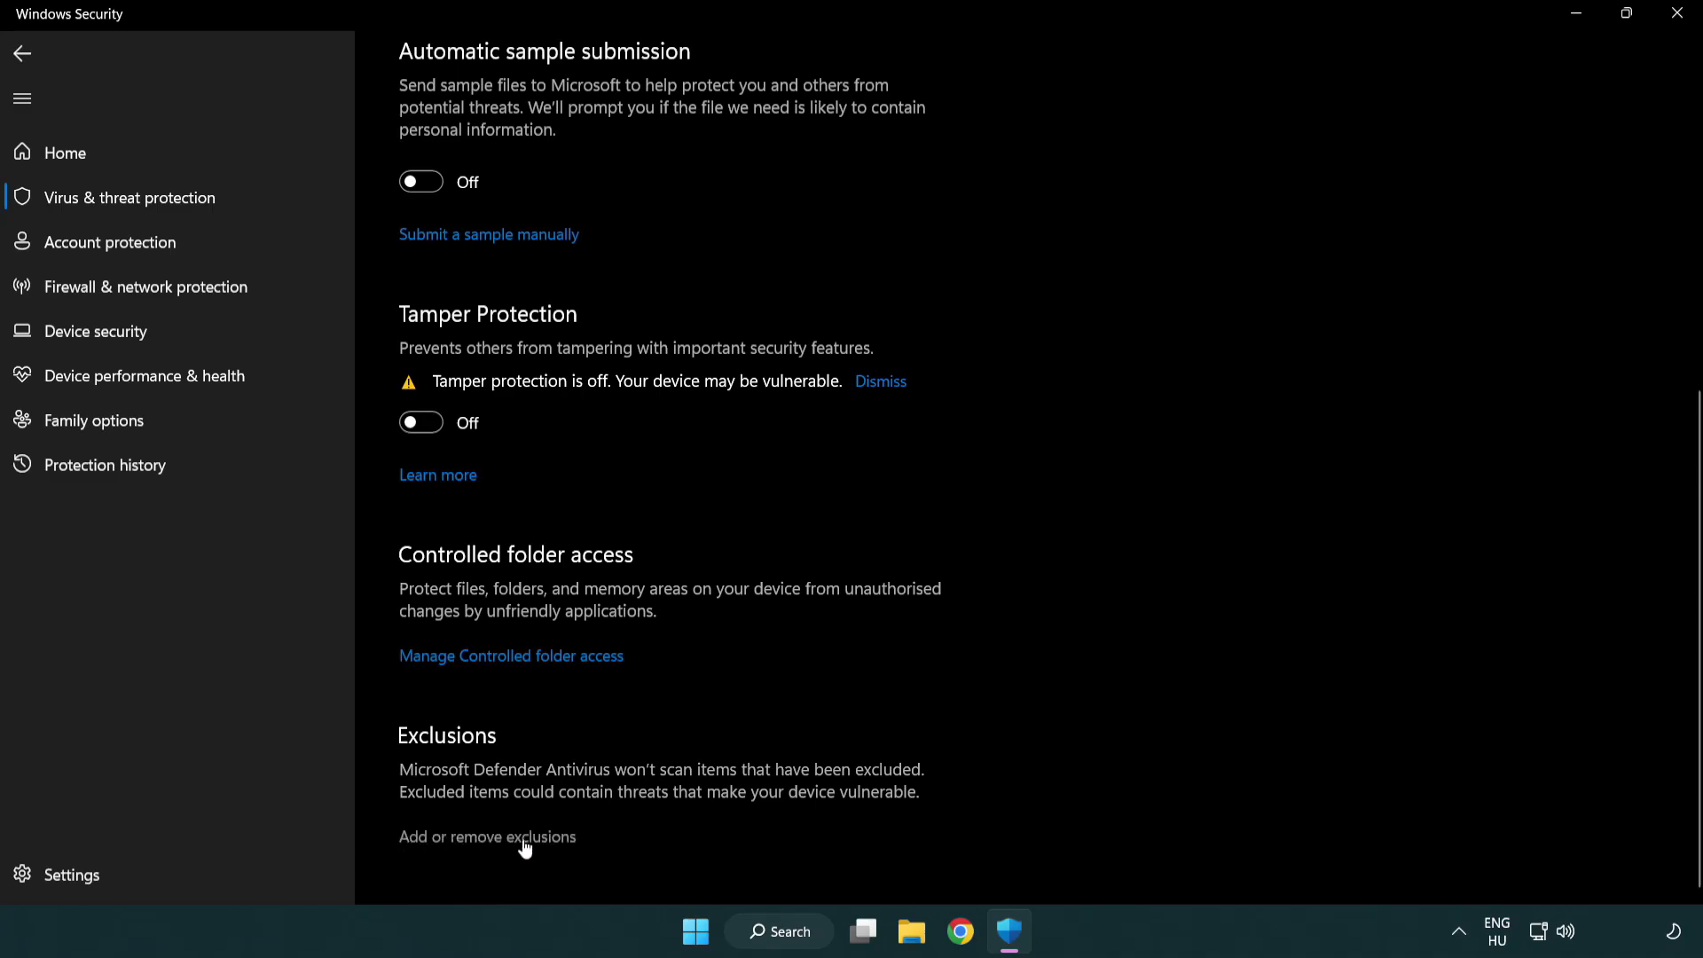
{"action": "left_click", "coordinate": [494, 839]}
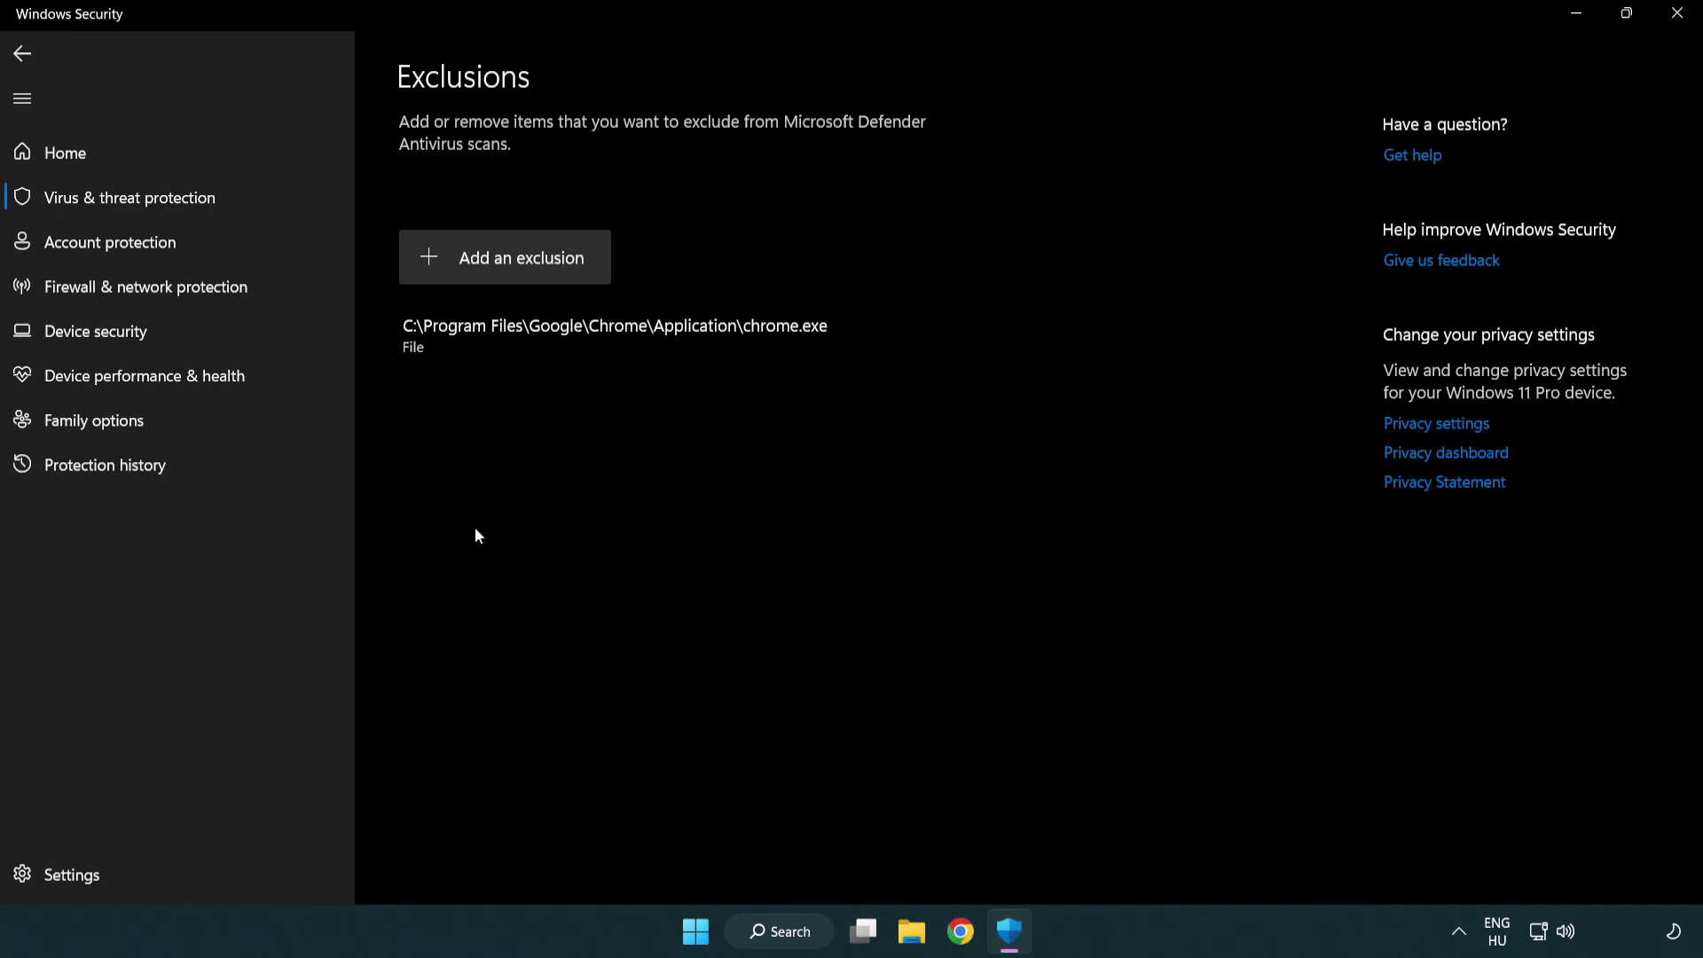
- Choose Add an exclusion and pick File as the exclusion type
{"action": "left_click", "coordinate": [512, 267]}
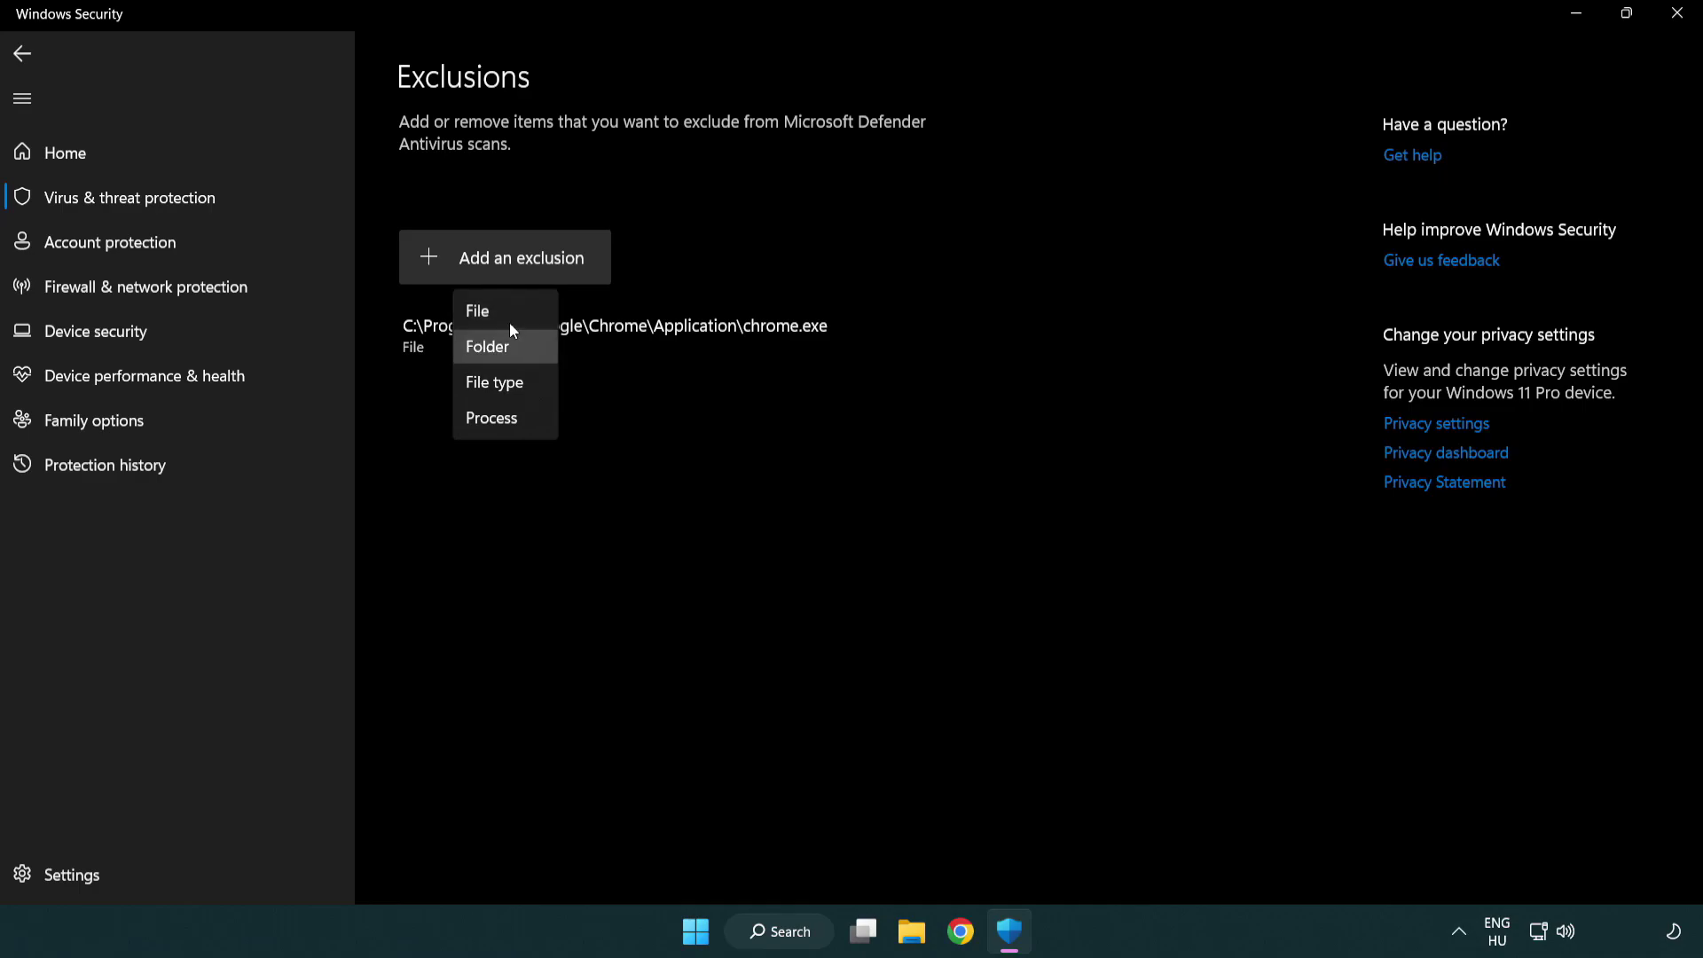
{"action": "left_click", "coordinate": [512, 312]}
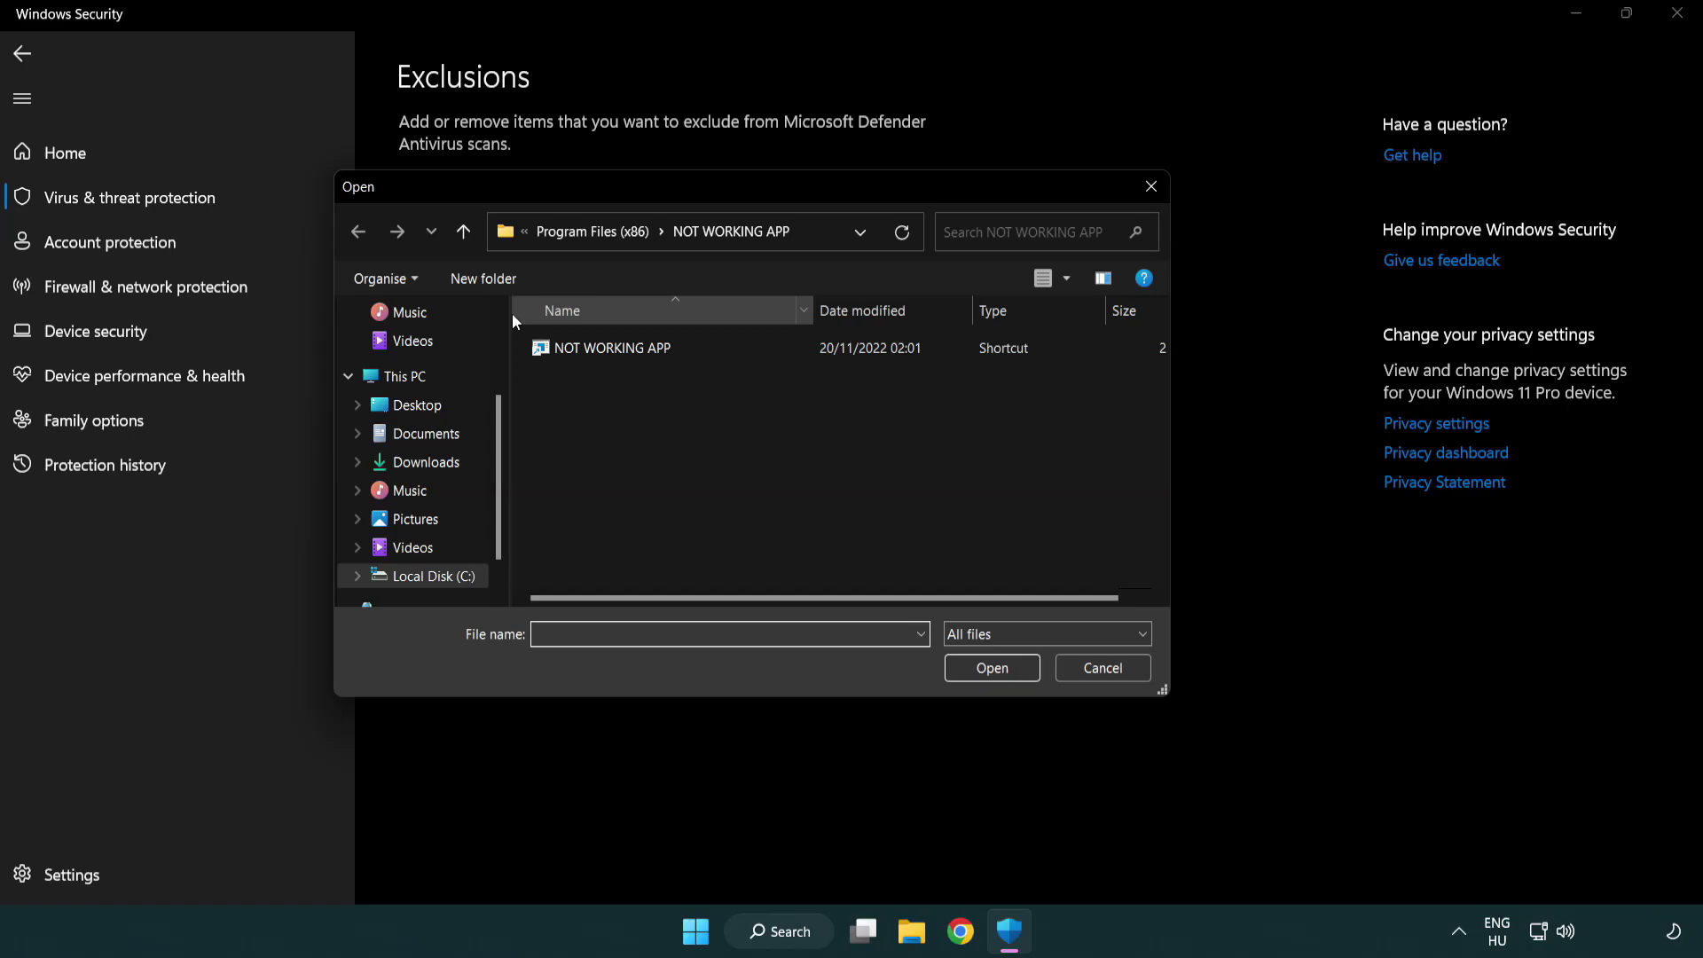
- Browse to C:\Program Files (x86)\NOT WORKING APP and submit its shortcut as the excluded file
{"action": "left_click", "coordinate": [576, 233]}
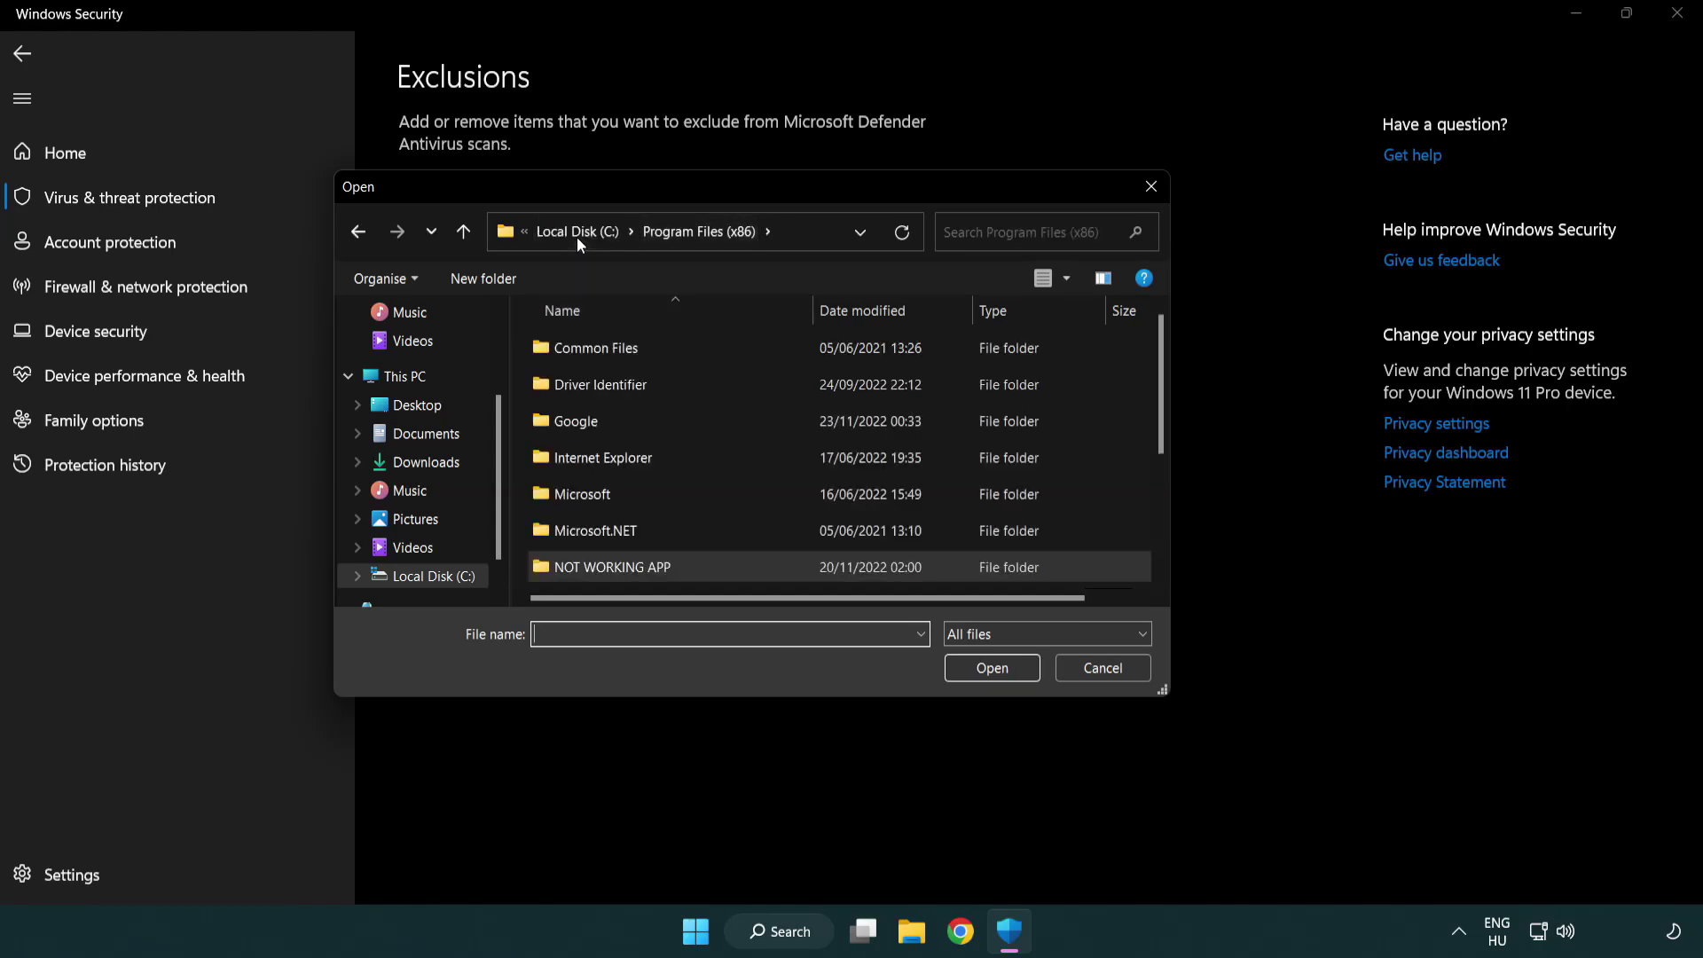
{"action": "left_click", "coordinate": [584, 235]}
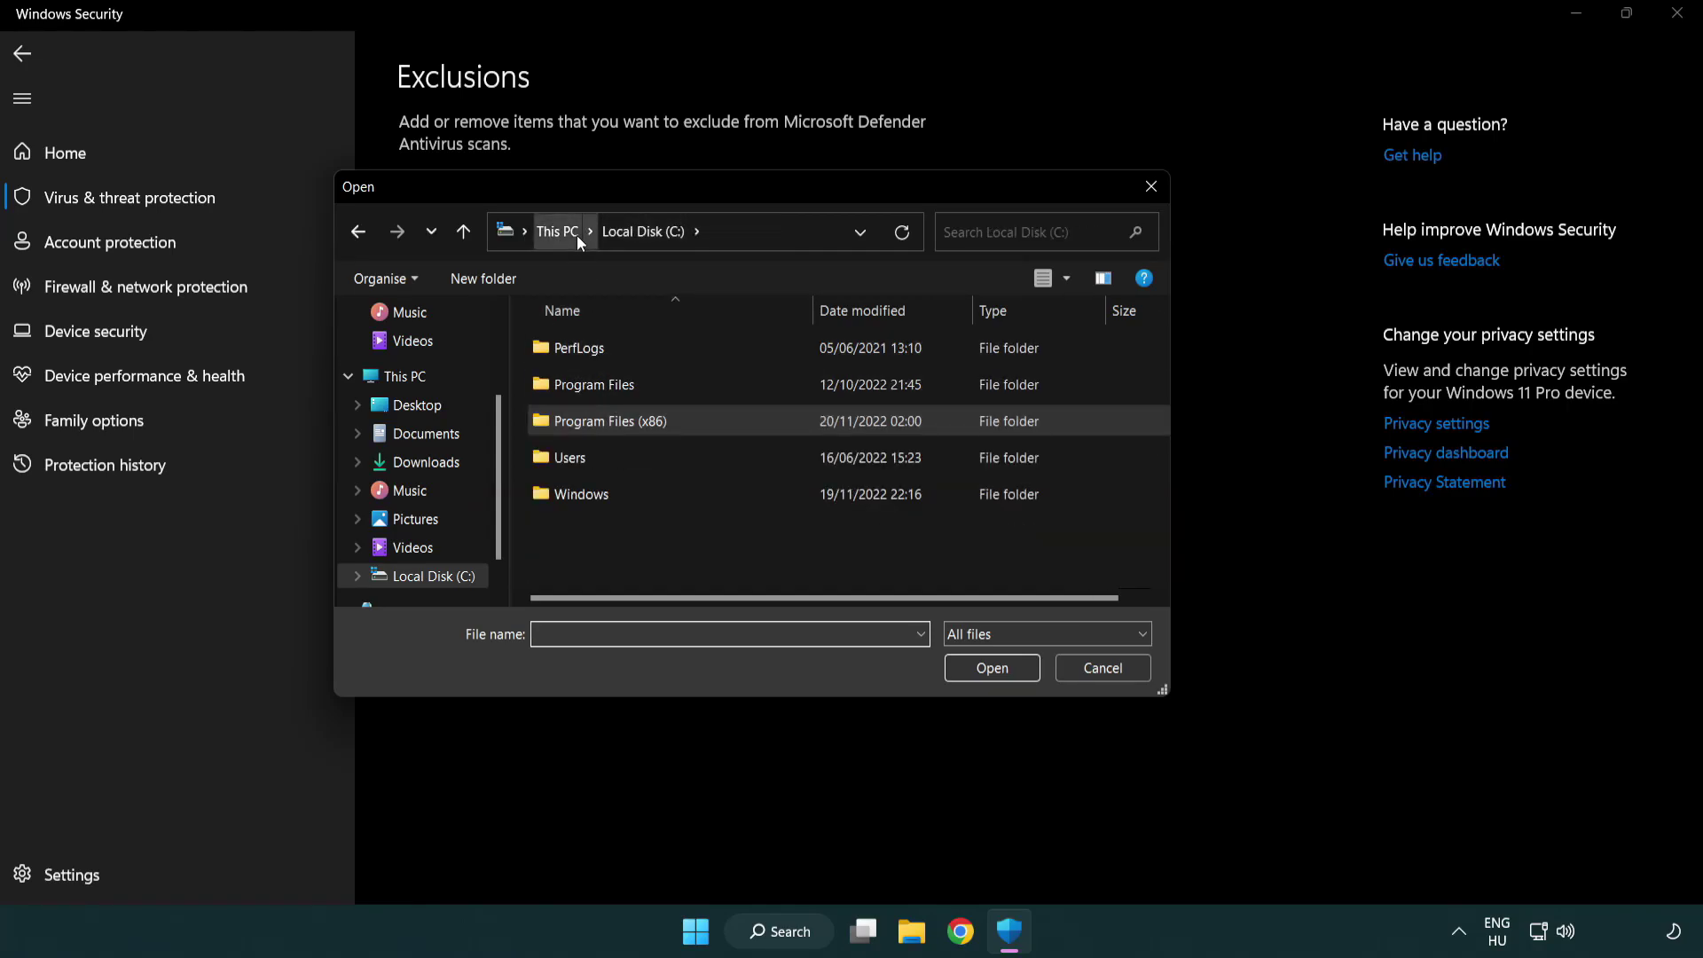
{"action": "left_click", "coordinate": [577, 236]}
{"action": "double_click", "coordinate": [621, 587]}
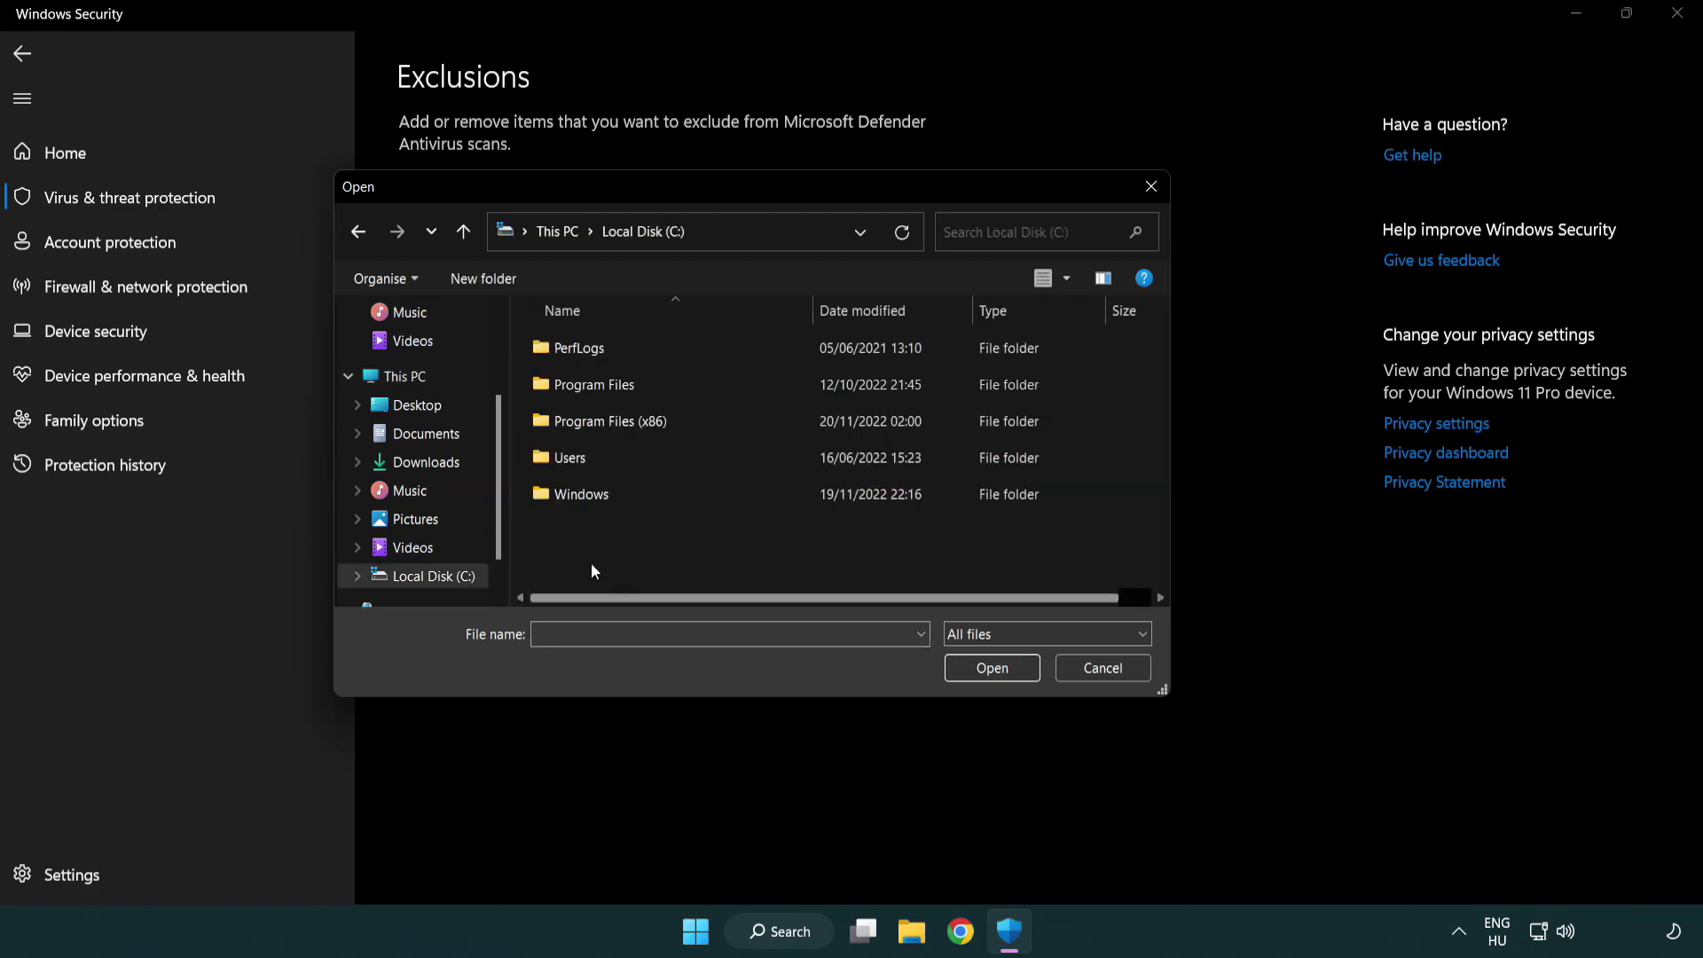
{"action": "double_click", "coordinate": [626, 417]}
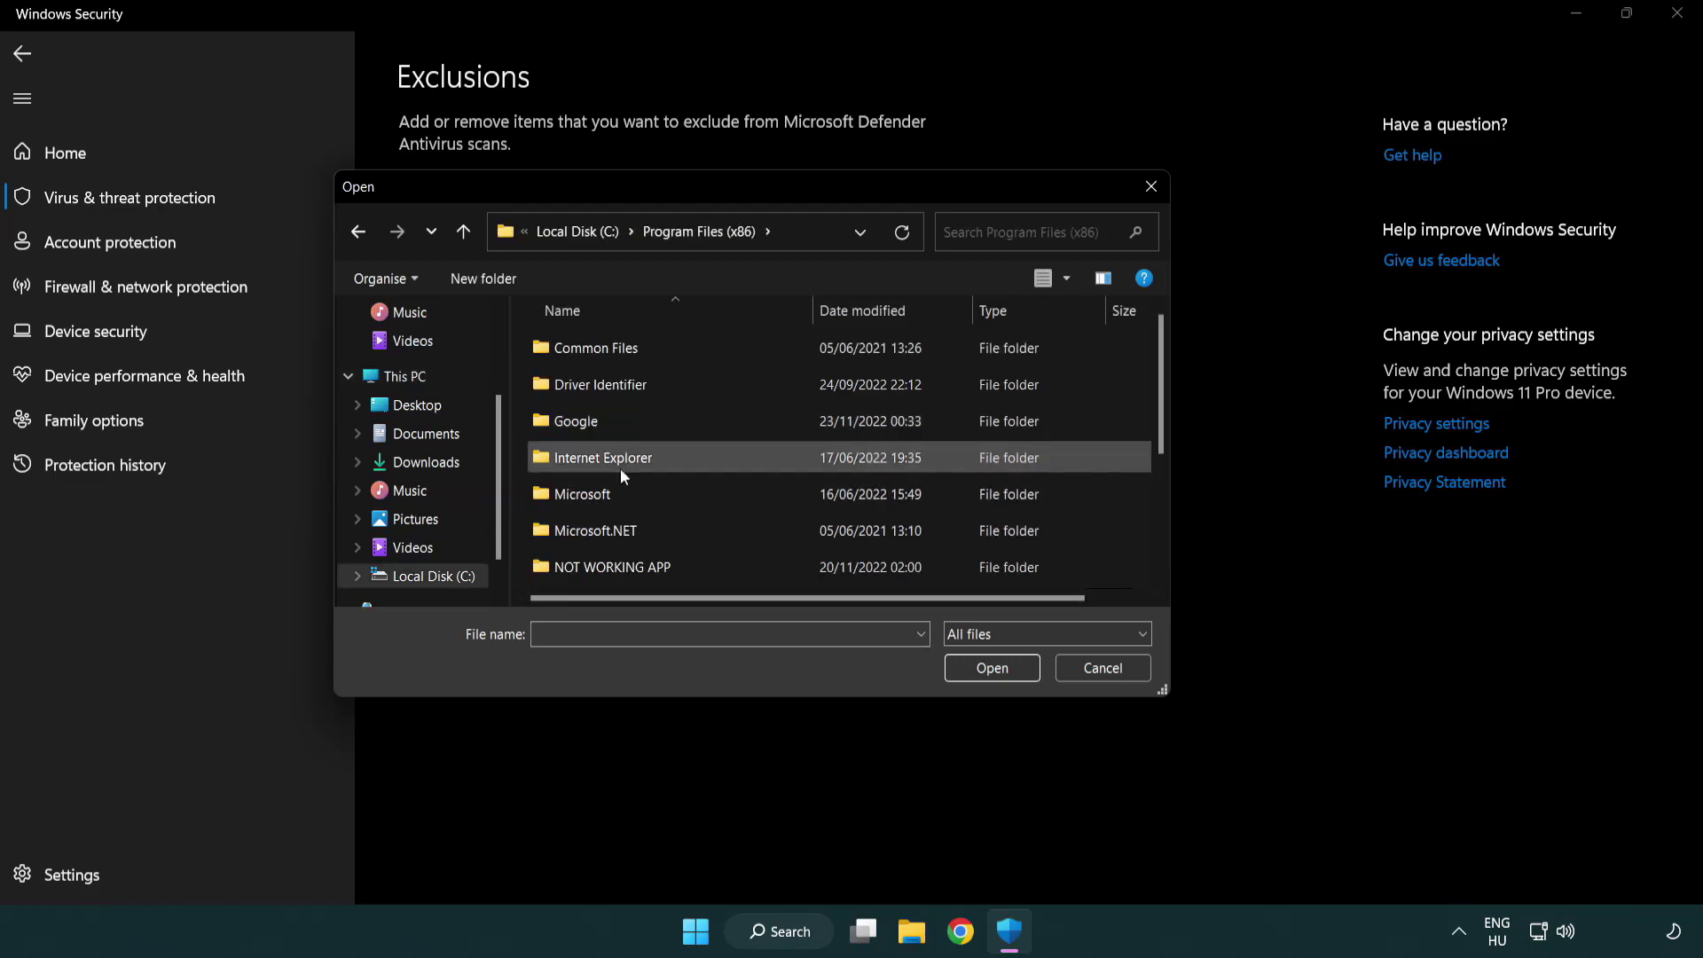
{"action": "double_click", "coordinate": [635, 570]}
{"action": "left_click", "coordinate": [599, 346]}
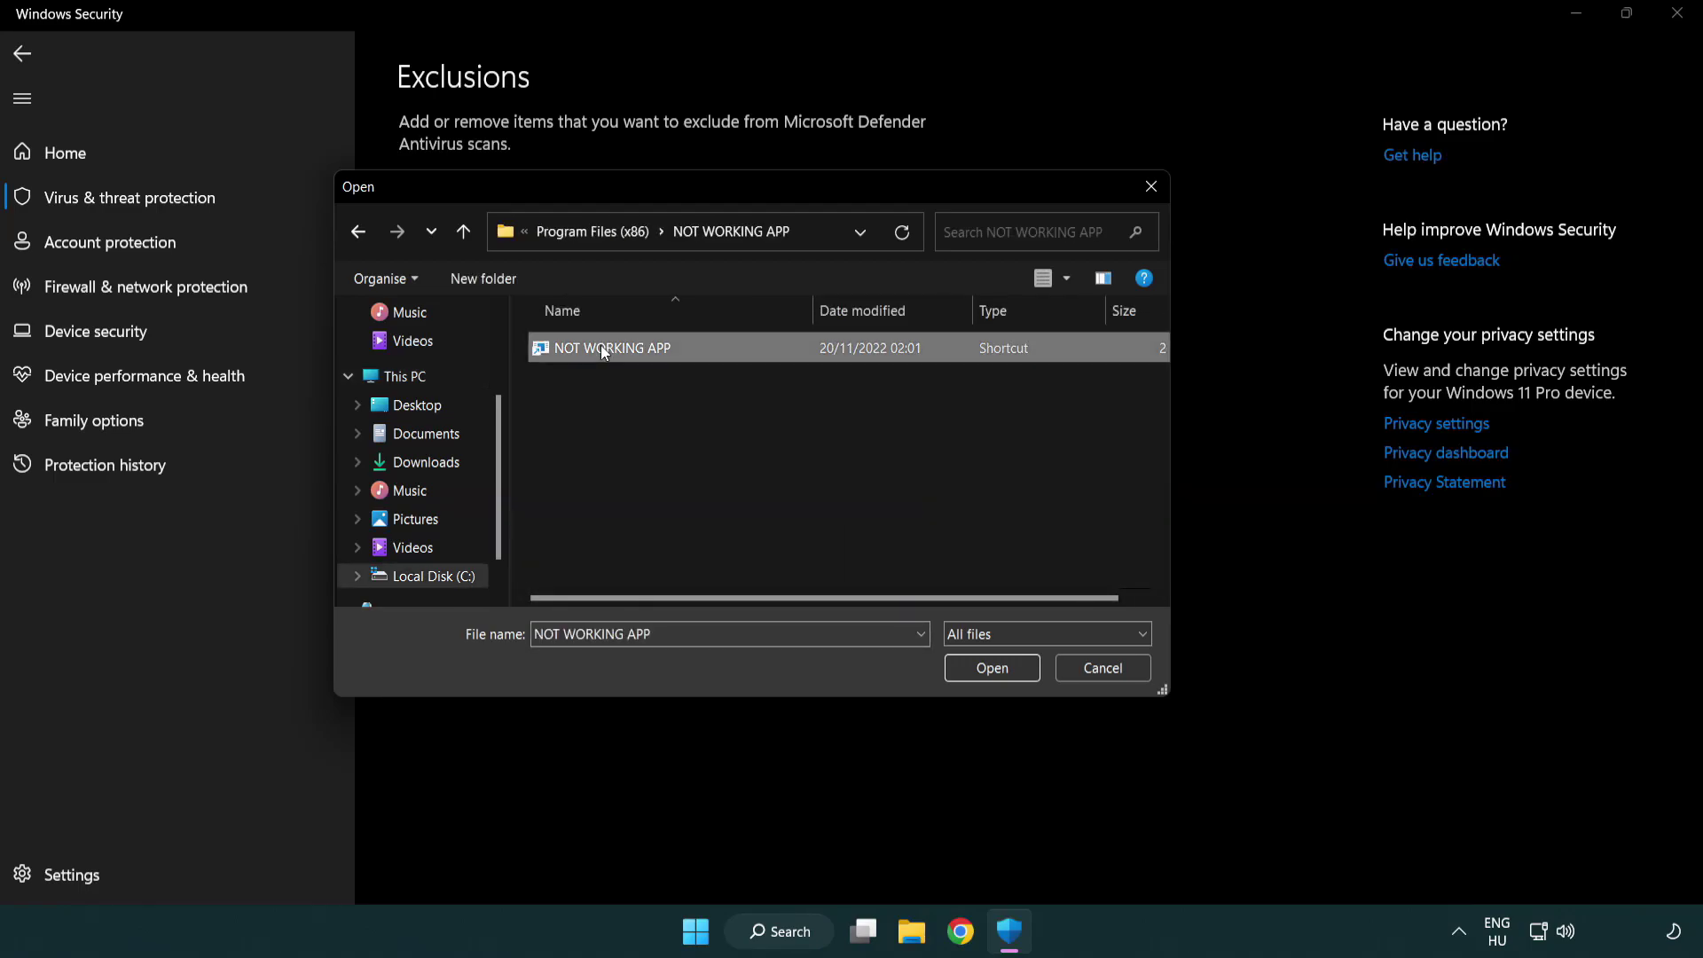
{"action": "left_click", "coordinate": [991, 678]}
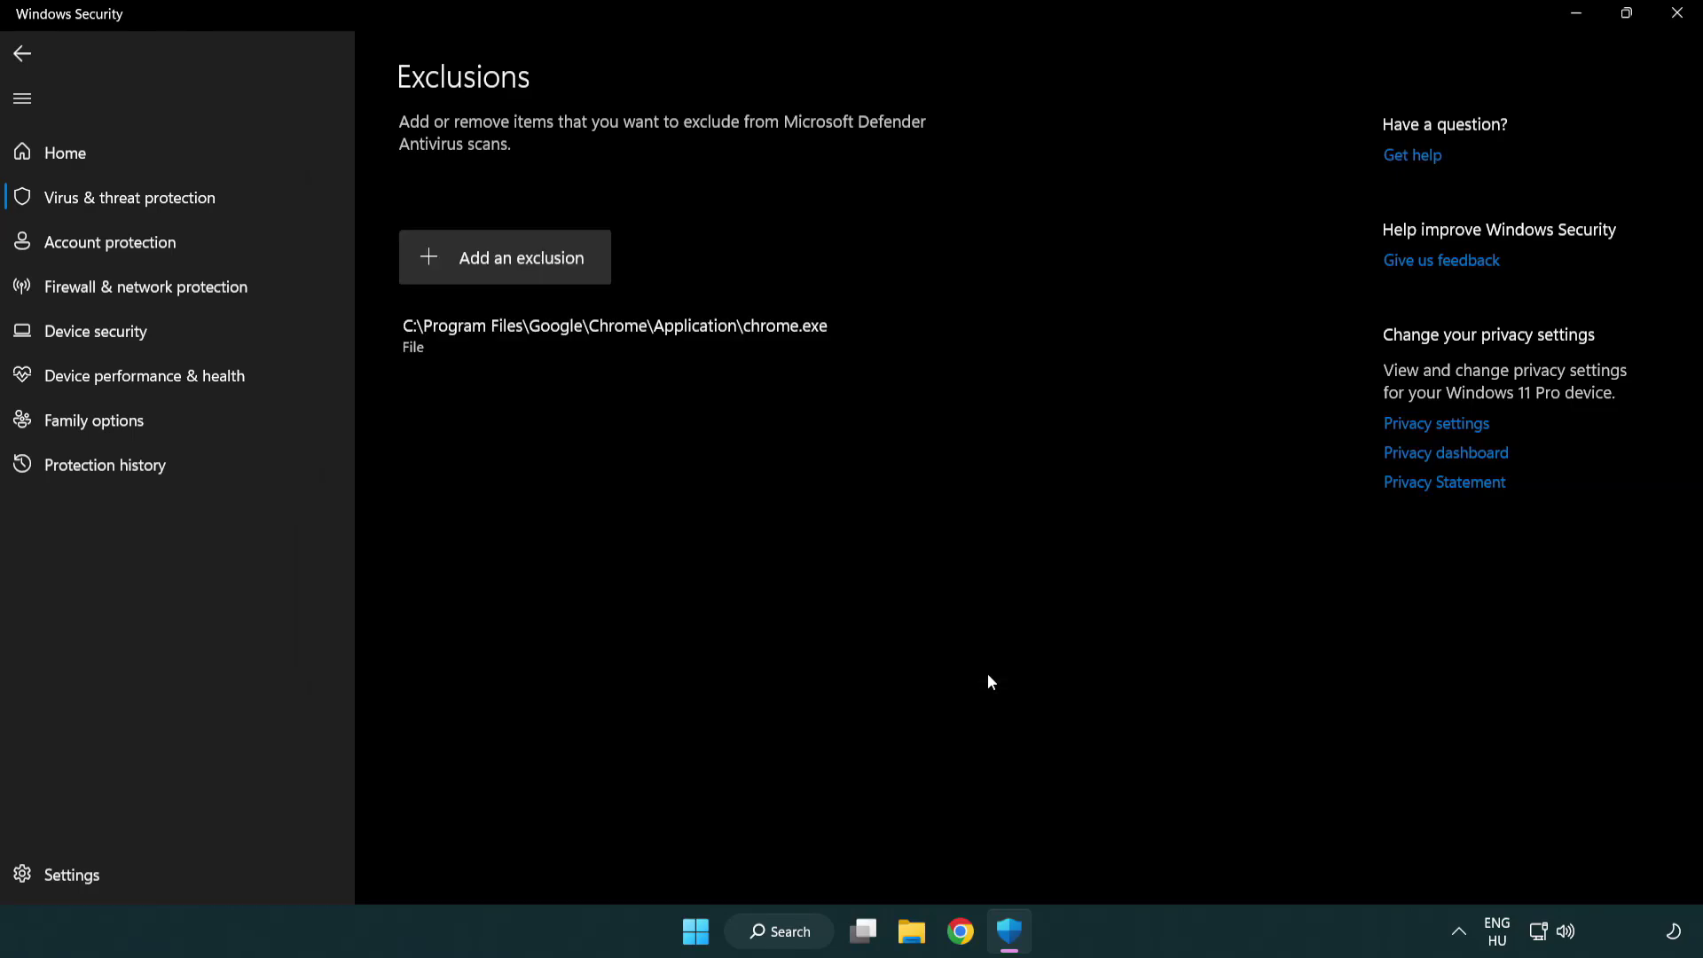
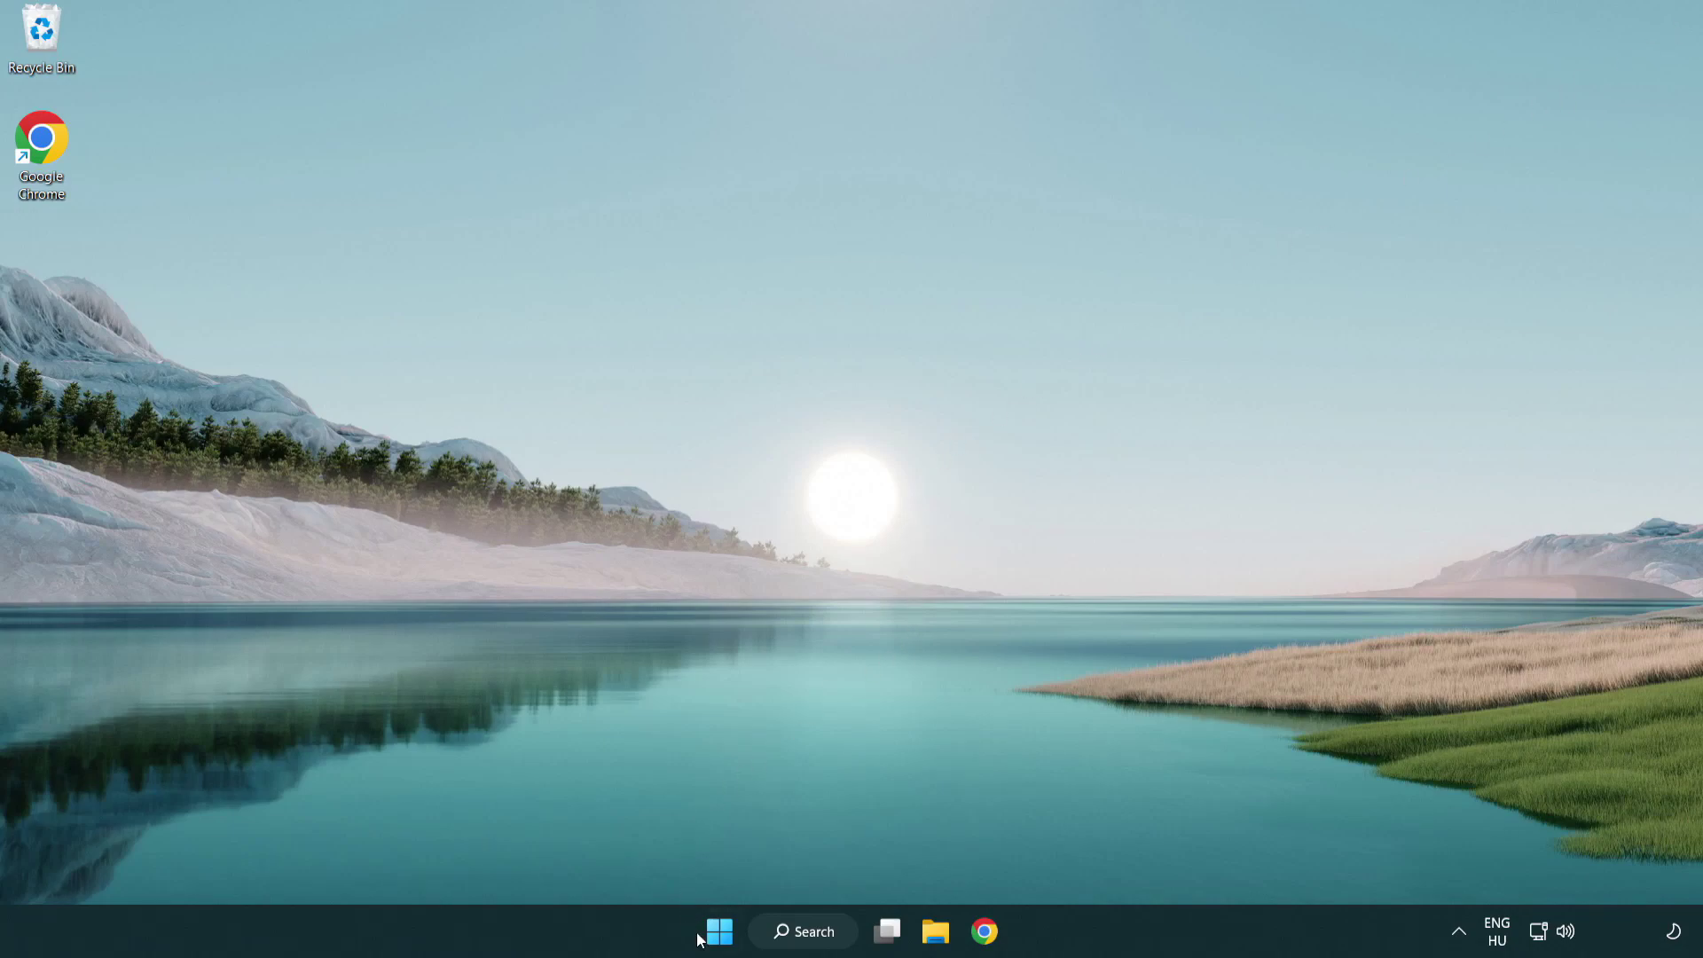
- Show the Start menu's power options: Sleep, Shut down and Restart
{"action": "left_click", "coordinate": [702, 936]}
{"action": "left_click", "coordinate": [1132, 853]}
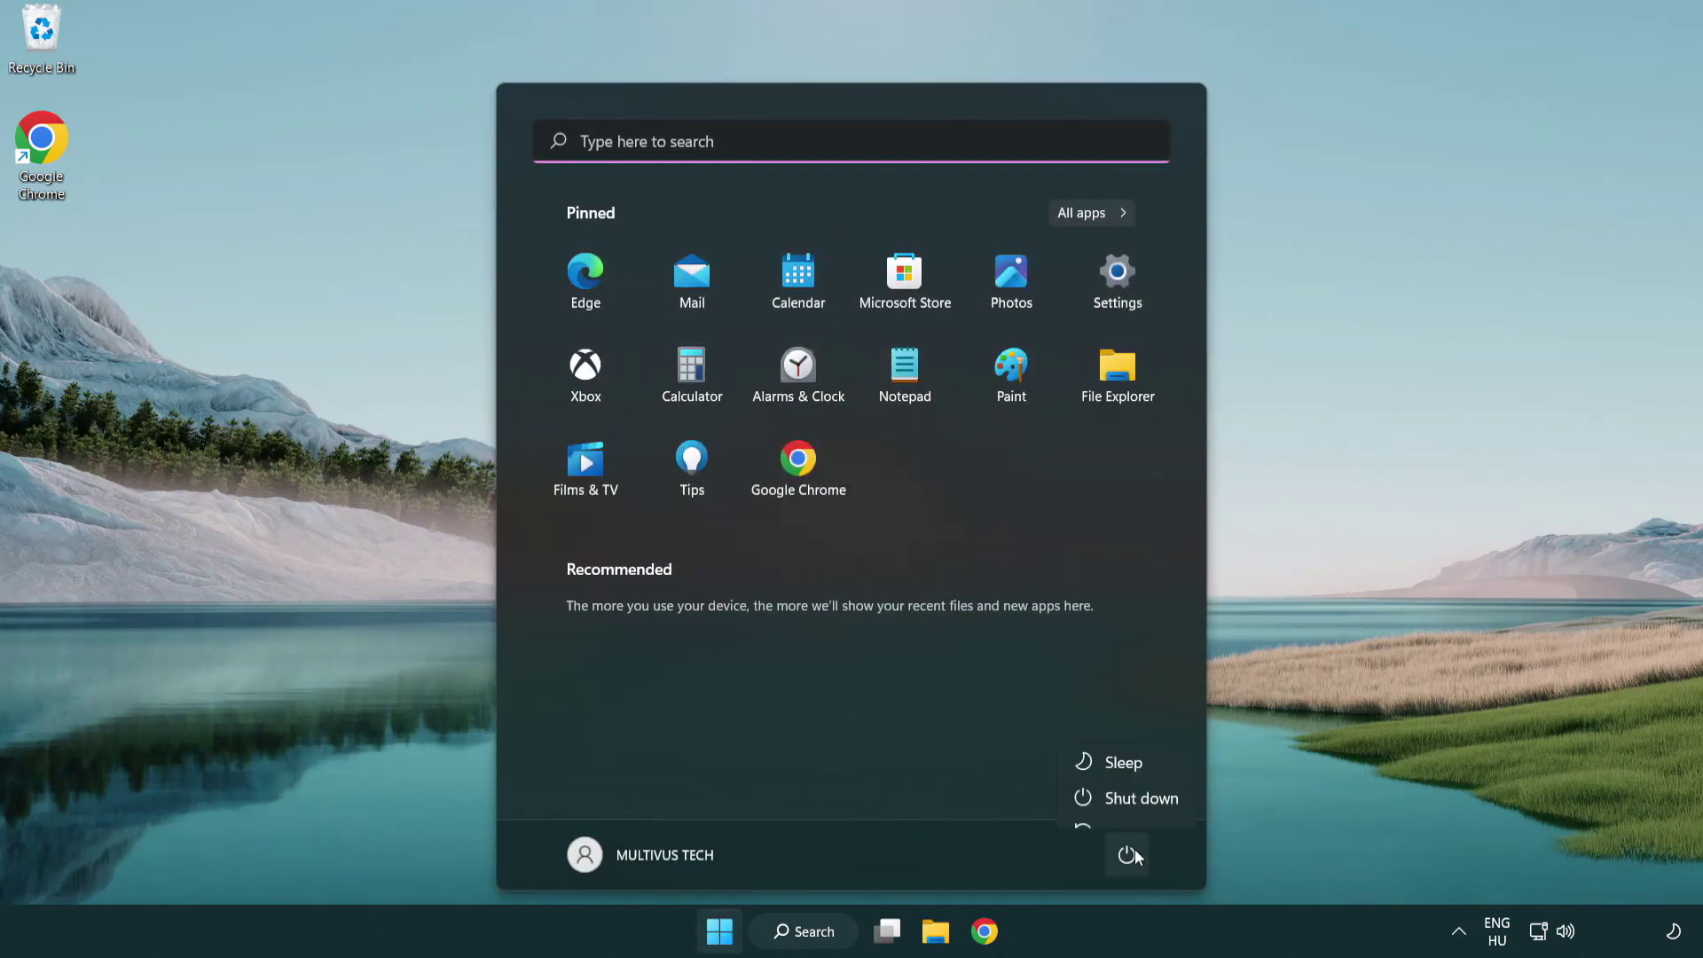